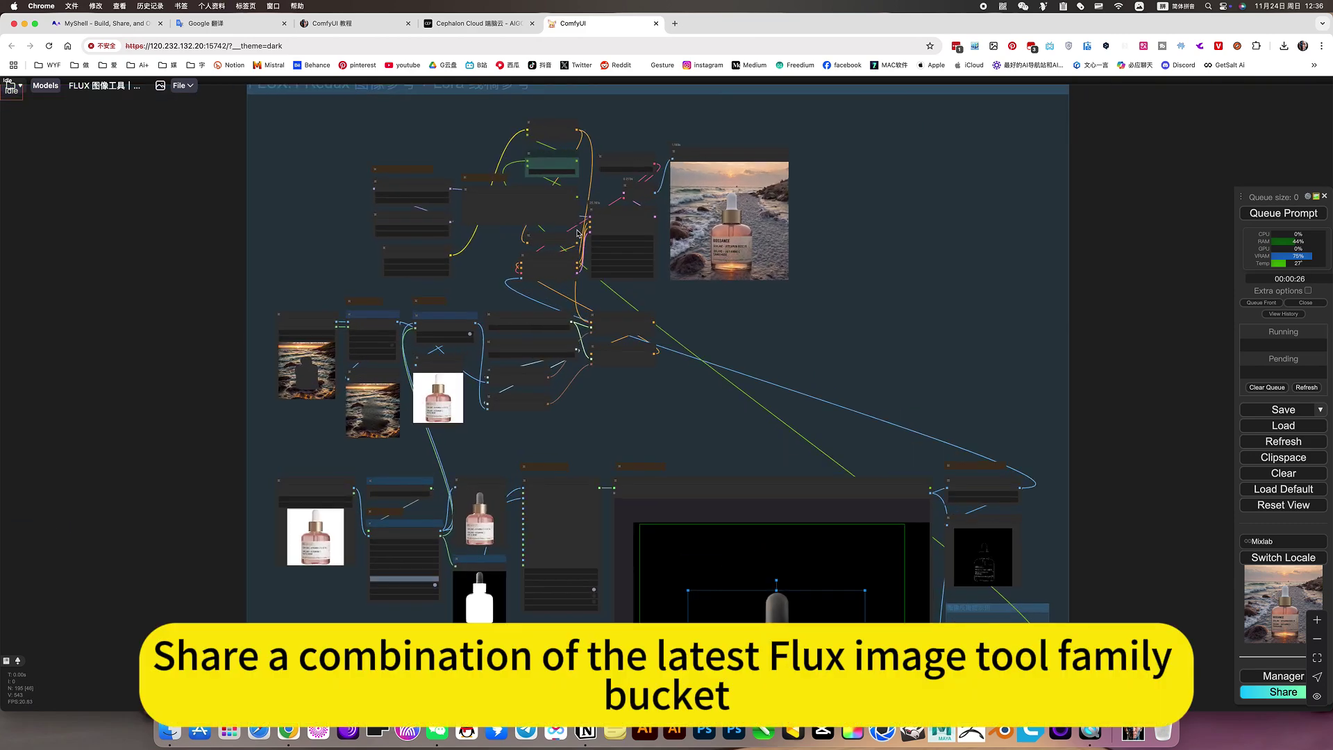
scroll(577, 234, "up", 3)
- Examine the FLUX.1 Redux and Lora group, from the background reference image through LaMa object removal to the white-background product preview
left_click_drag(750, 331, 764, 391)
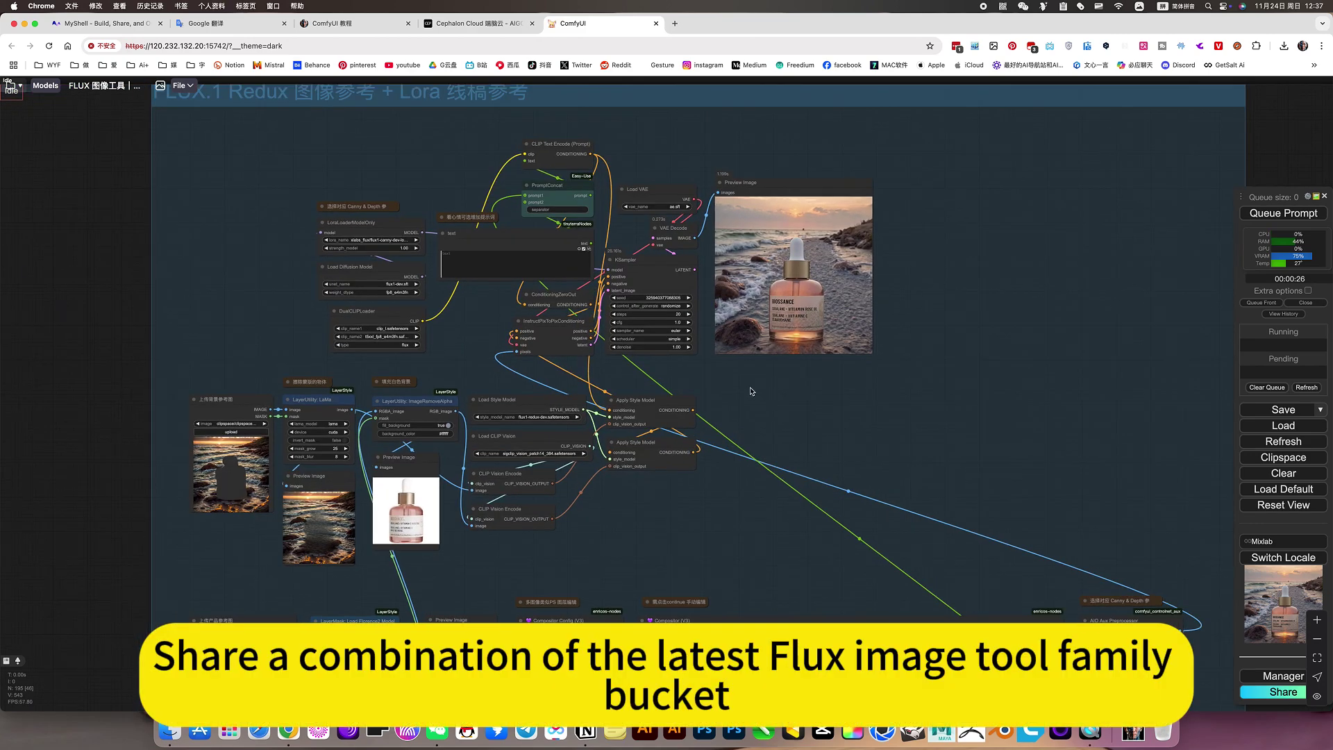
scroll(762, 382, "down", 4)
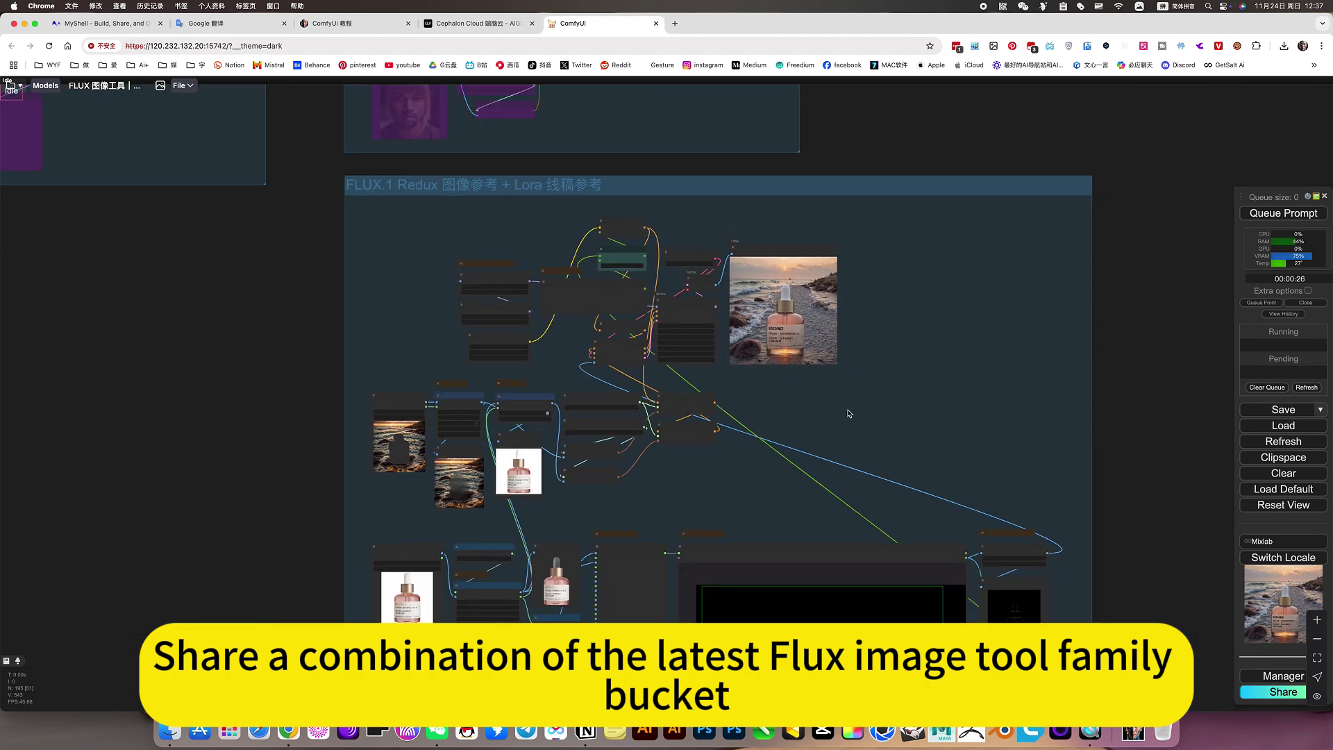
left_click_drag(847, 414, 773, 303)
scroll(378, 366, "up", 14)
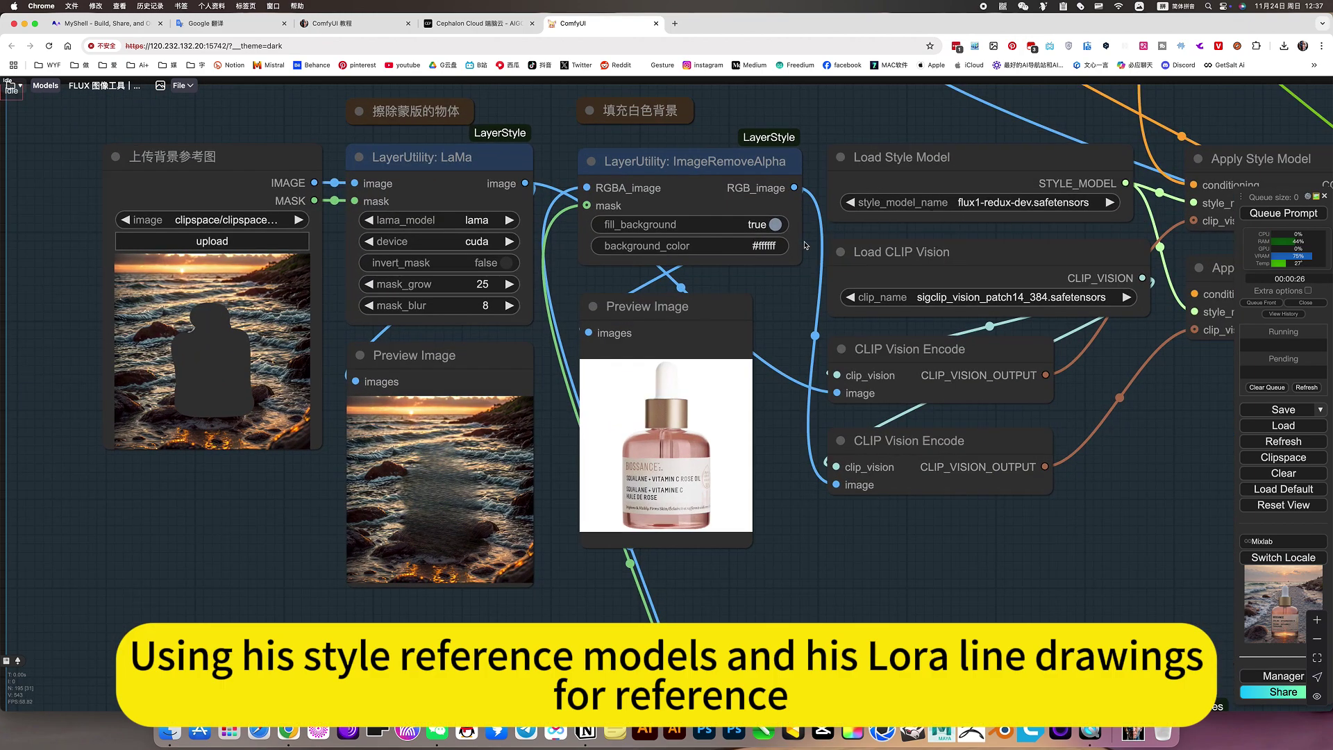
scroll(803, 246, "down", 10)
left_click_drag(787, 187, 760, 441)
scroll(733, 279, "up", 5)
left_click_drag(530, 638, 488, 401)
scroll(395, 424, "up", 5)
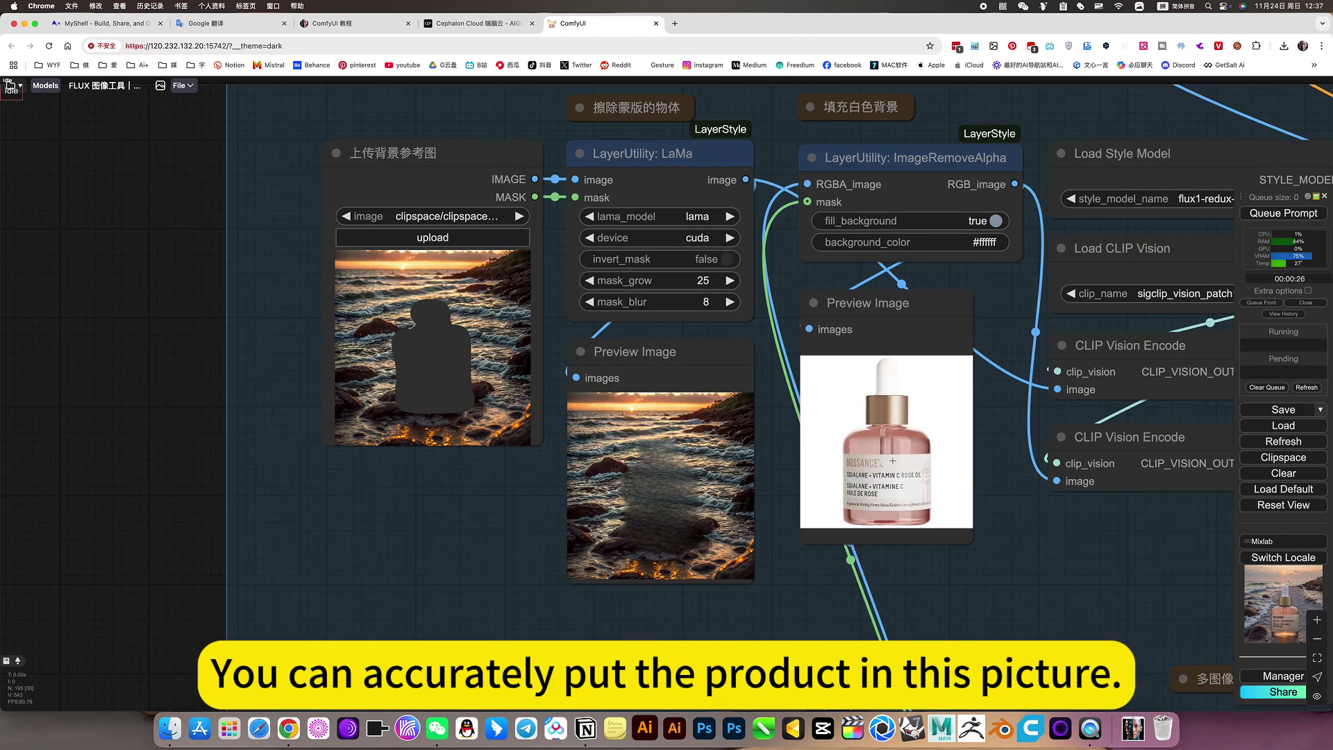
scroll(677, 480, "down", 5)
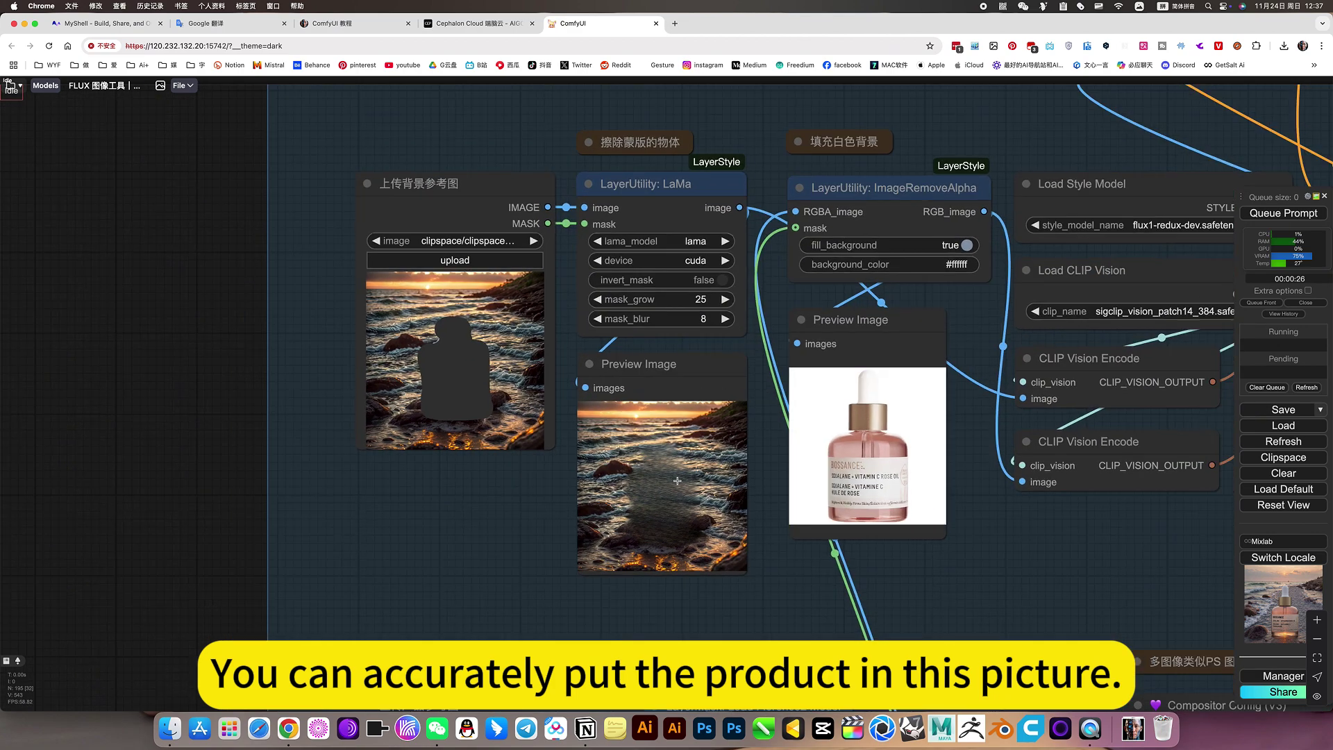
scroll(499, 355, "up", 5)
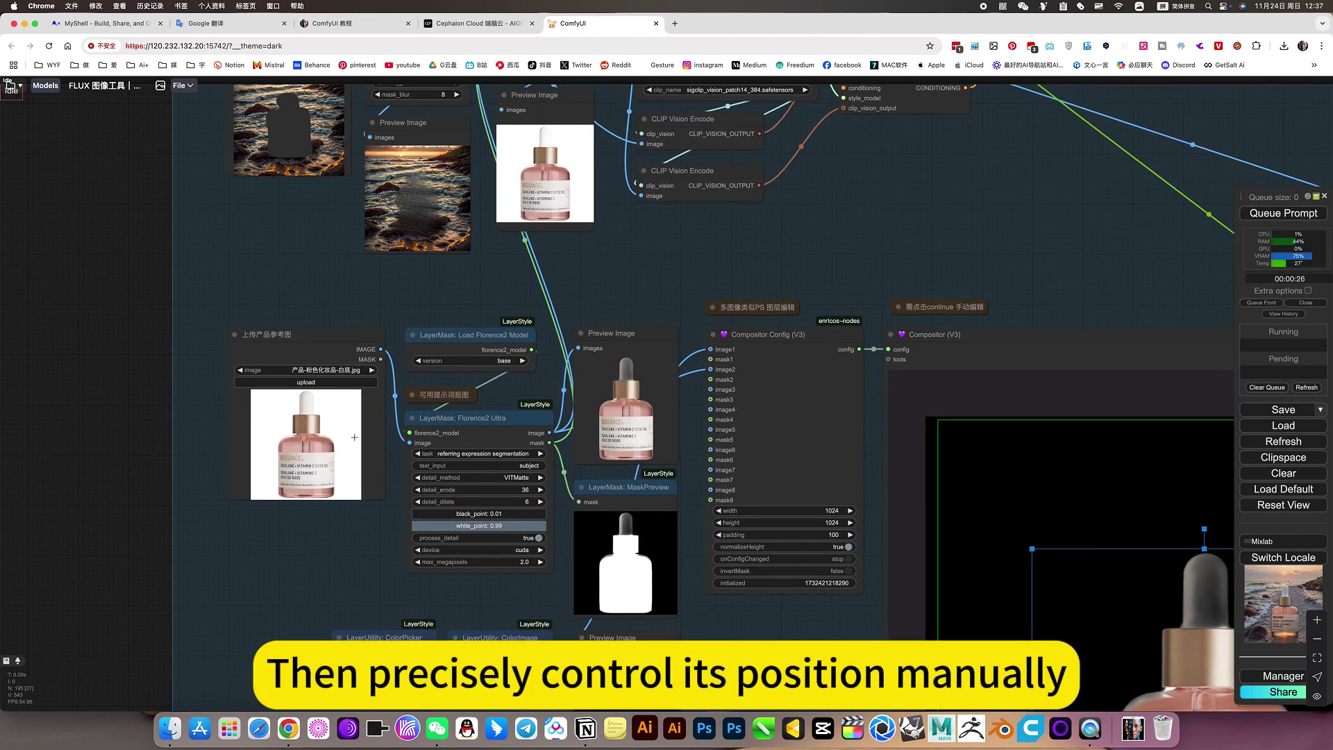
- Examine the product reference, Florence2 masking nodes and the bottle's placement in the Compositor node
left_click_drag(717, 626, 332, 342)
scroll(822, 480, "up", 4)
scroll(822, 479, "down", 6)
scroll(822, 479, "up", 1)
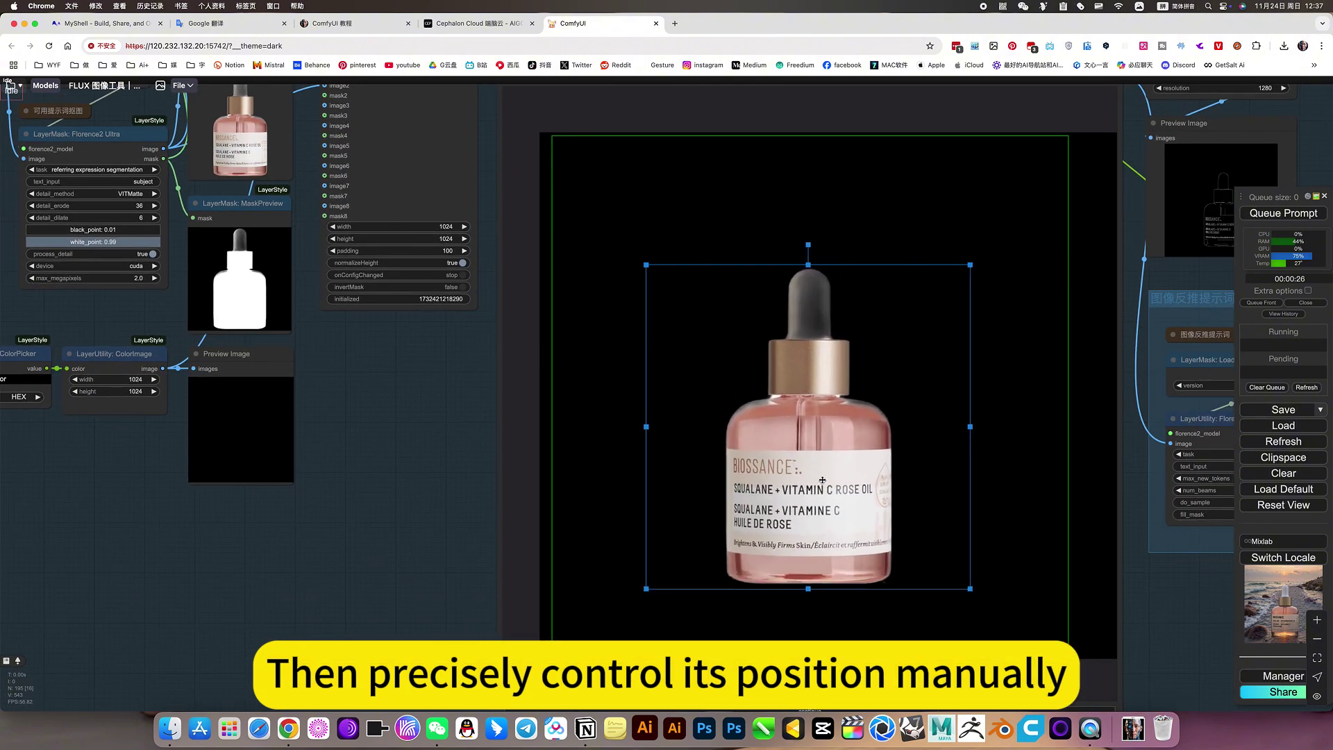
scroll(400, 488, "down", 6)
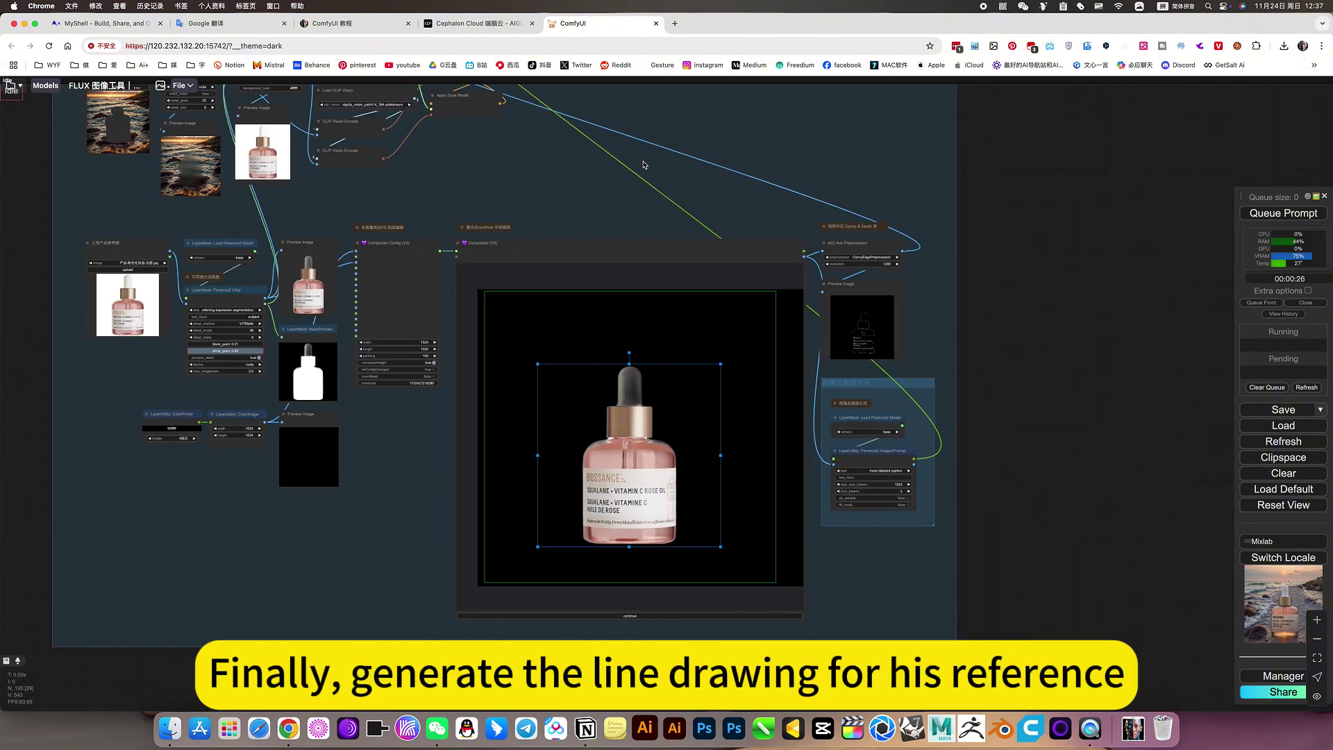
- Inspect the generated bottle image beside the KSampler node and the style-model nodes feeding it
left_click_drag(722, 164, 668, 254)
scroll(859, 401, "up", 5)
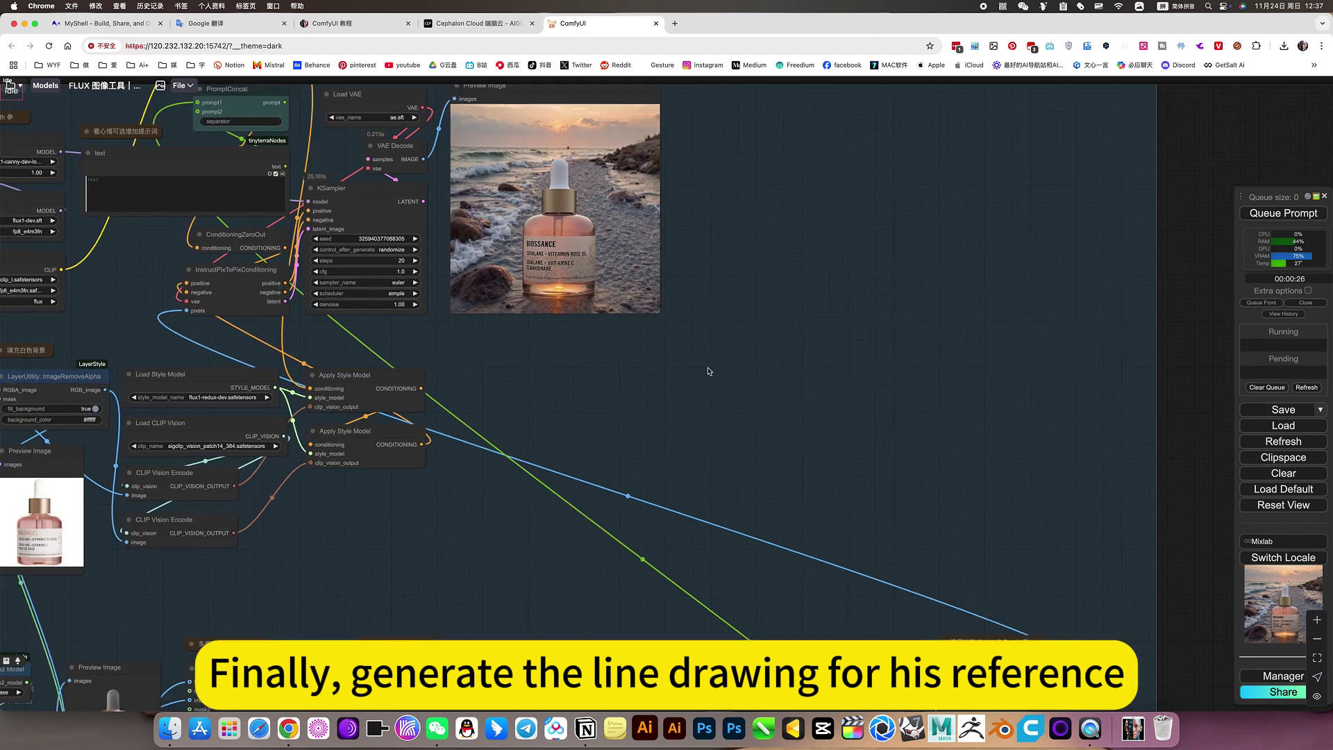
left_click_drag(708, 372, 855, 503)
scroll(614, 325, "up", 5)
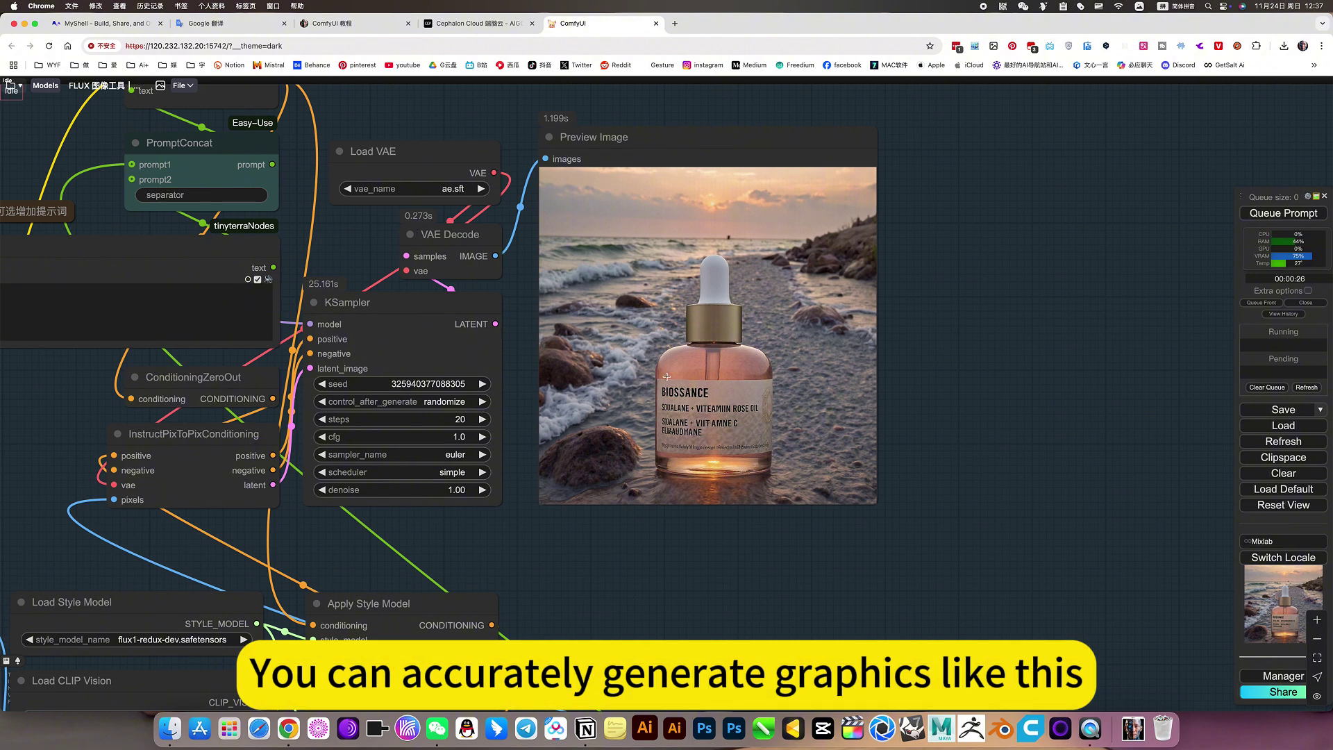
scroll(799, 359, "down", 5)
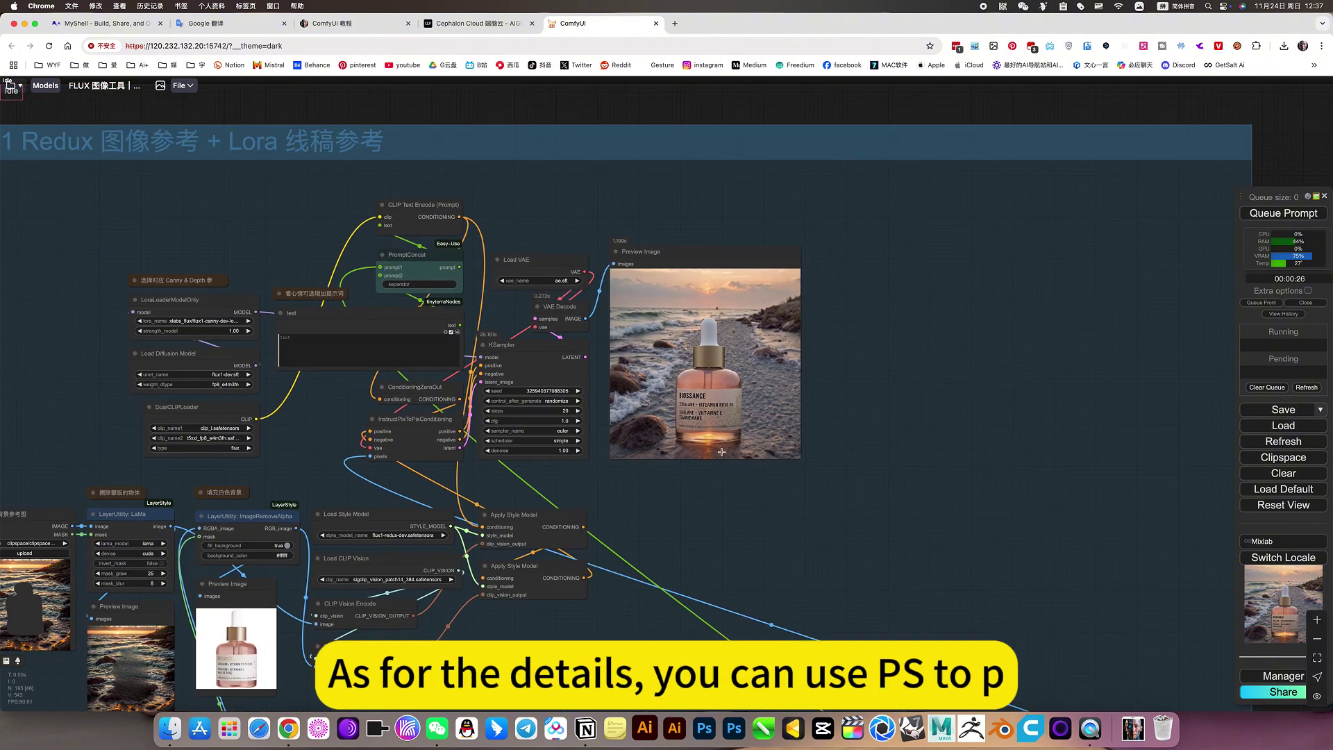
left_click_drag(689, 514, 945, 379)
scroll(770, 549, "down", 4)
left_click_drag(770, 550, 619, 353)
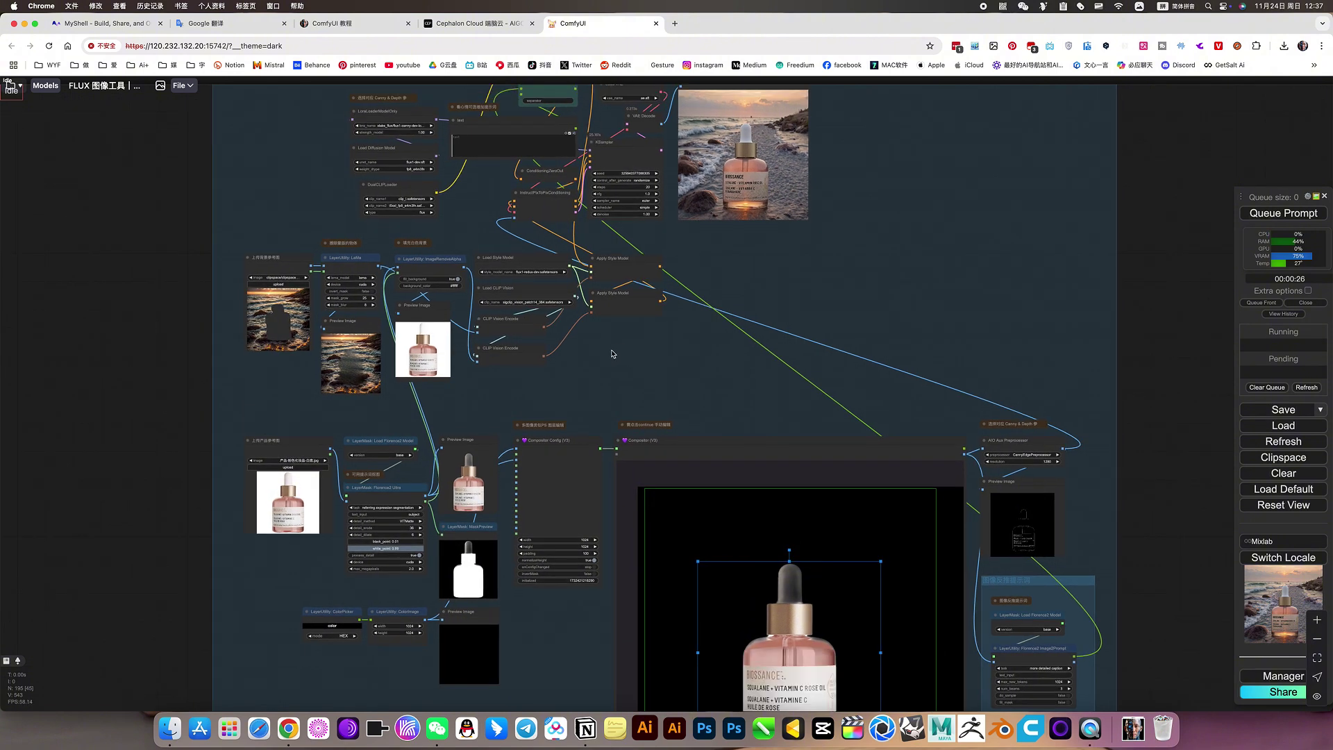
- View the Cephalon Cloud AIGC applications page, and return to ComfyUI to view all workflow groups on the canvas
left_click(448, 25)
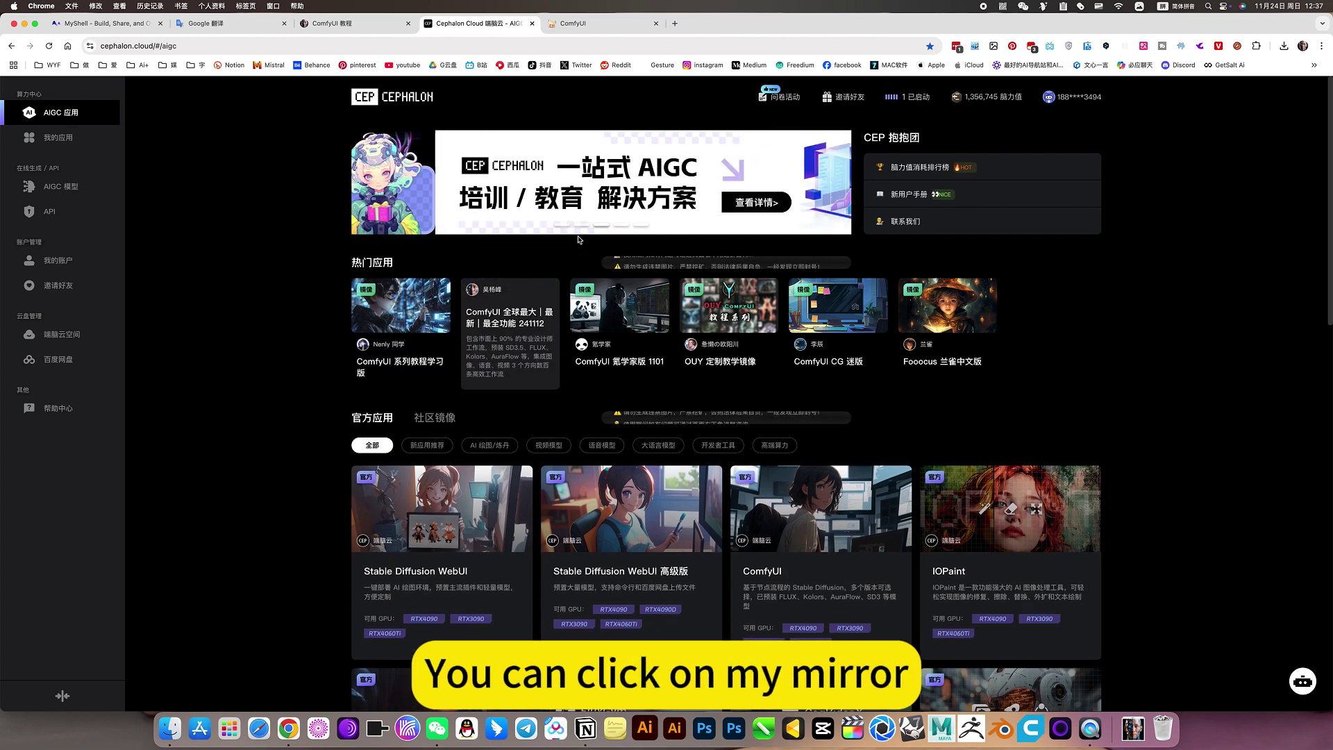
left_click(596, 30)
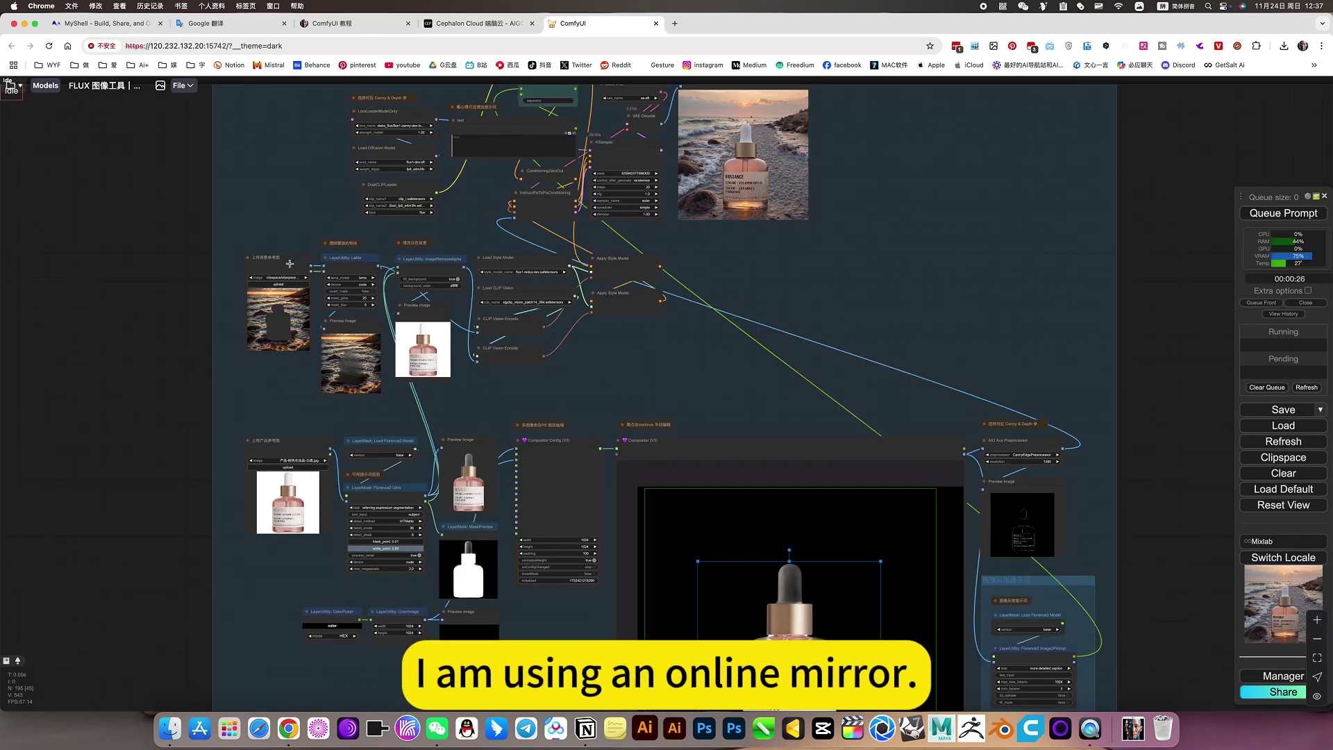
scroll(648, 375, "up", 3)
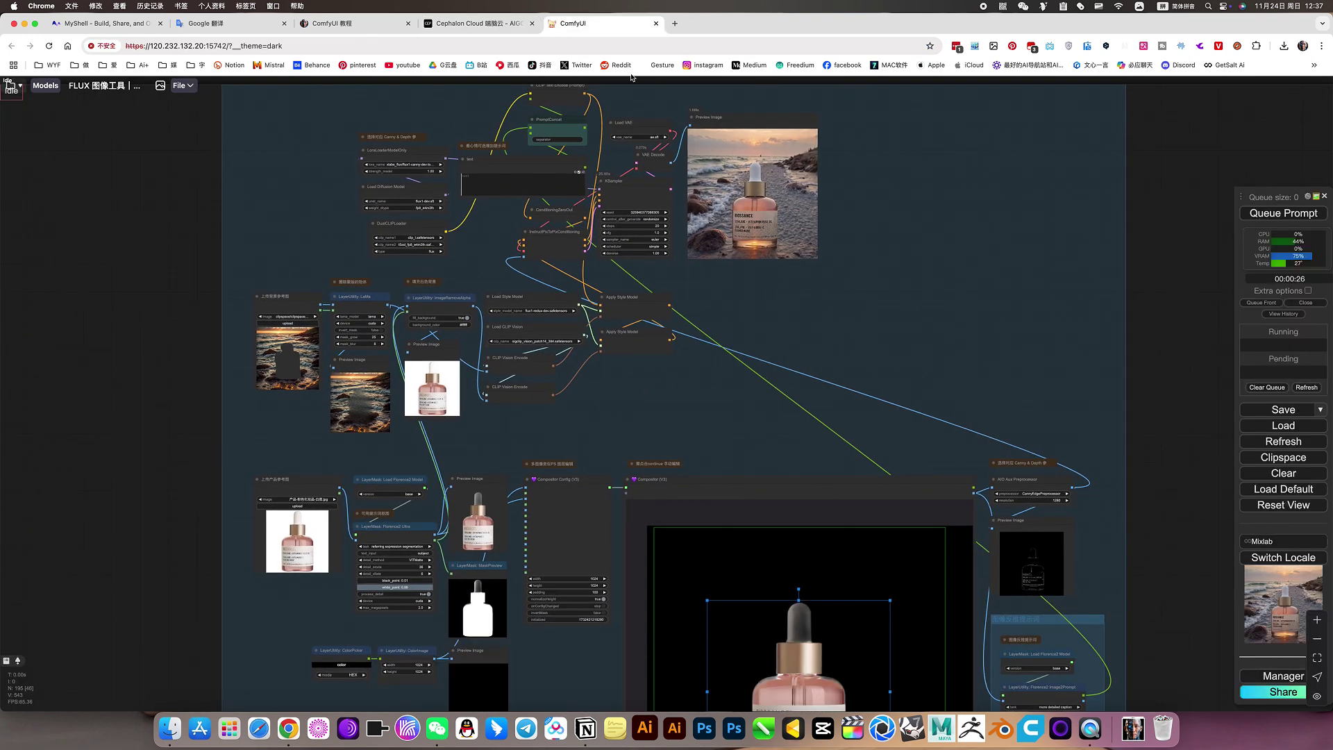
scroll(791, 334, "down", 10)
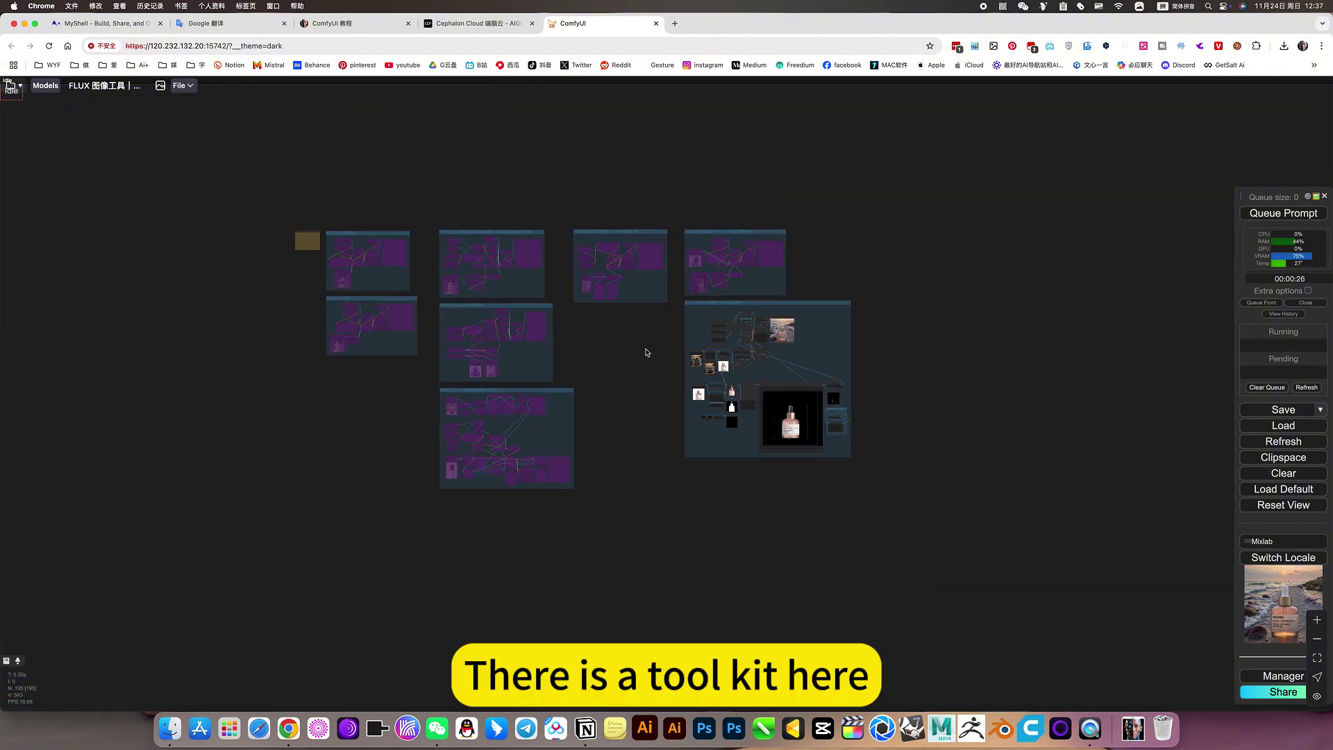
left_click_drag(646, 352, 697, 368)
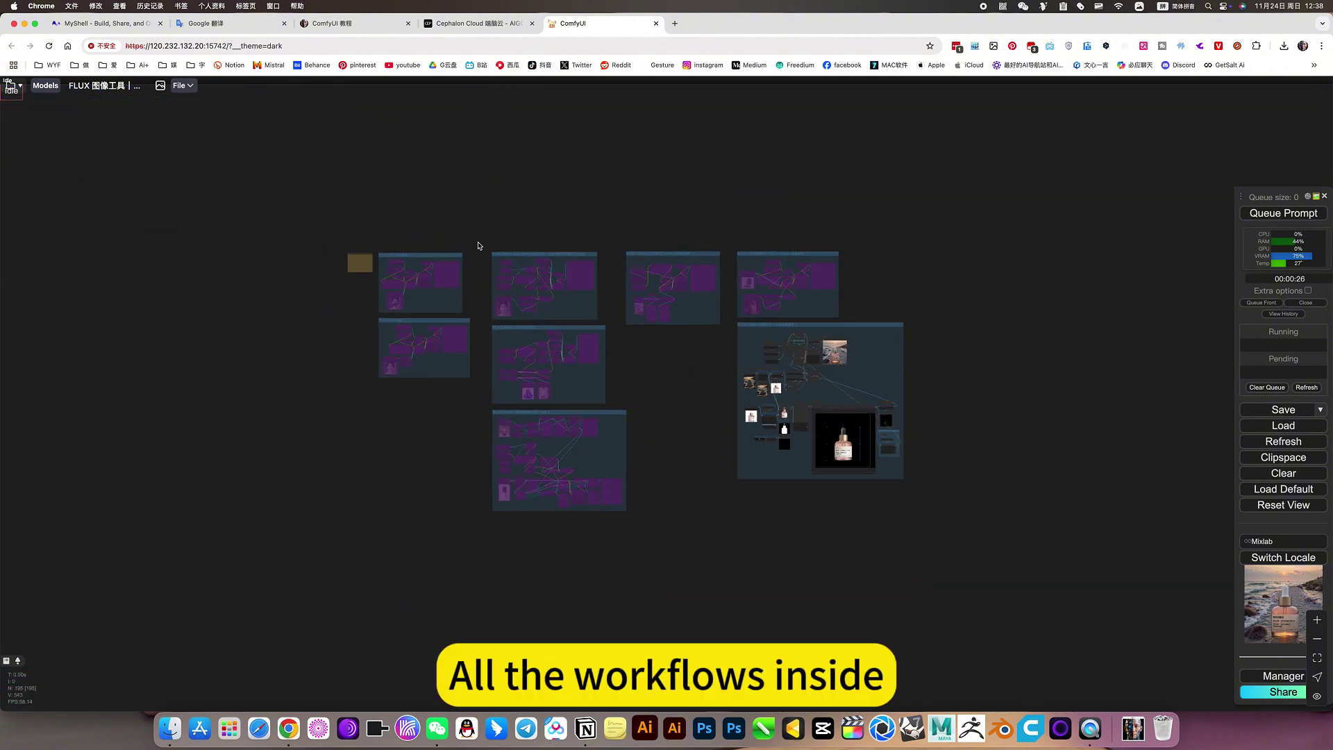
- Review how the Redux and Lora group combines image reference, product matting and line-drawing reference, and compare its final preview
scroll(838, 350, "up", 10)
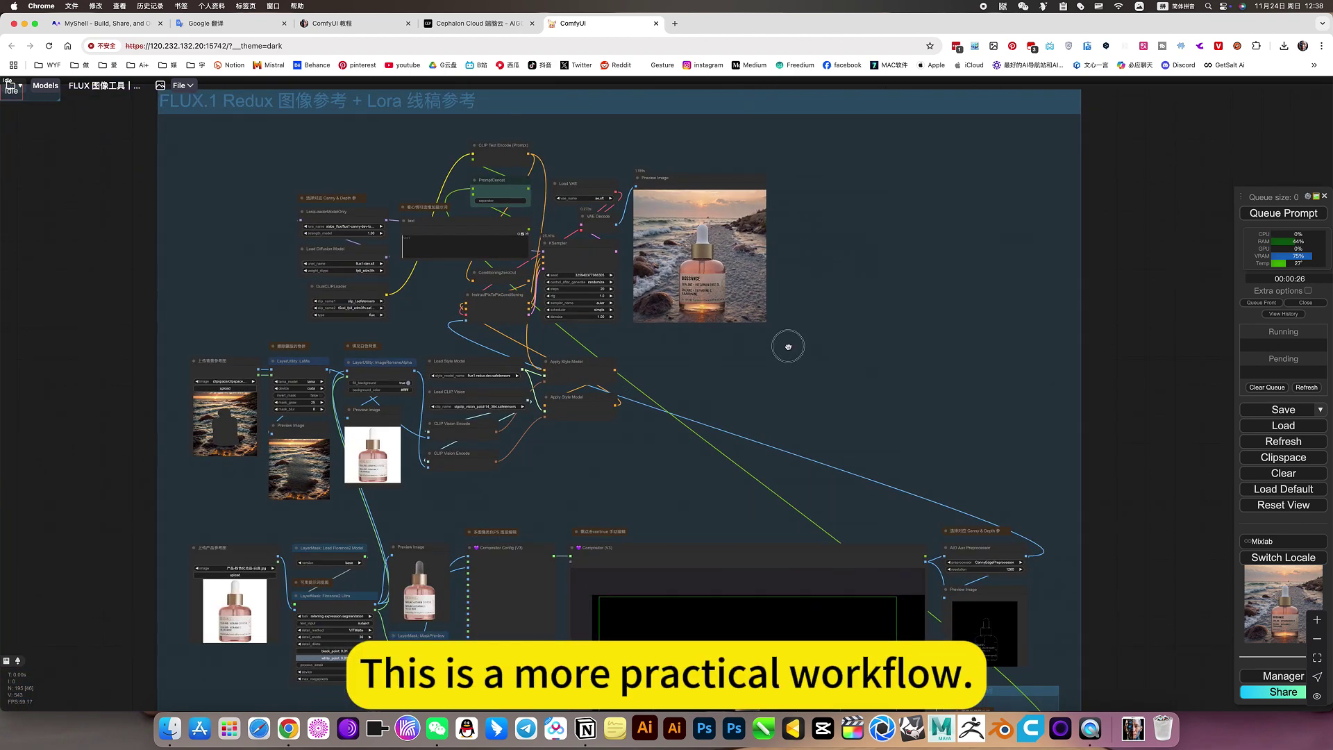
left_click_drag(792, 336, 813, 292)
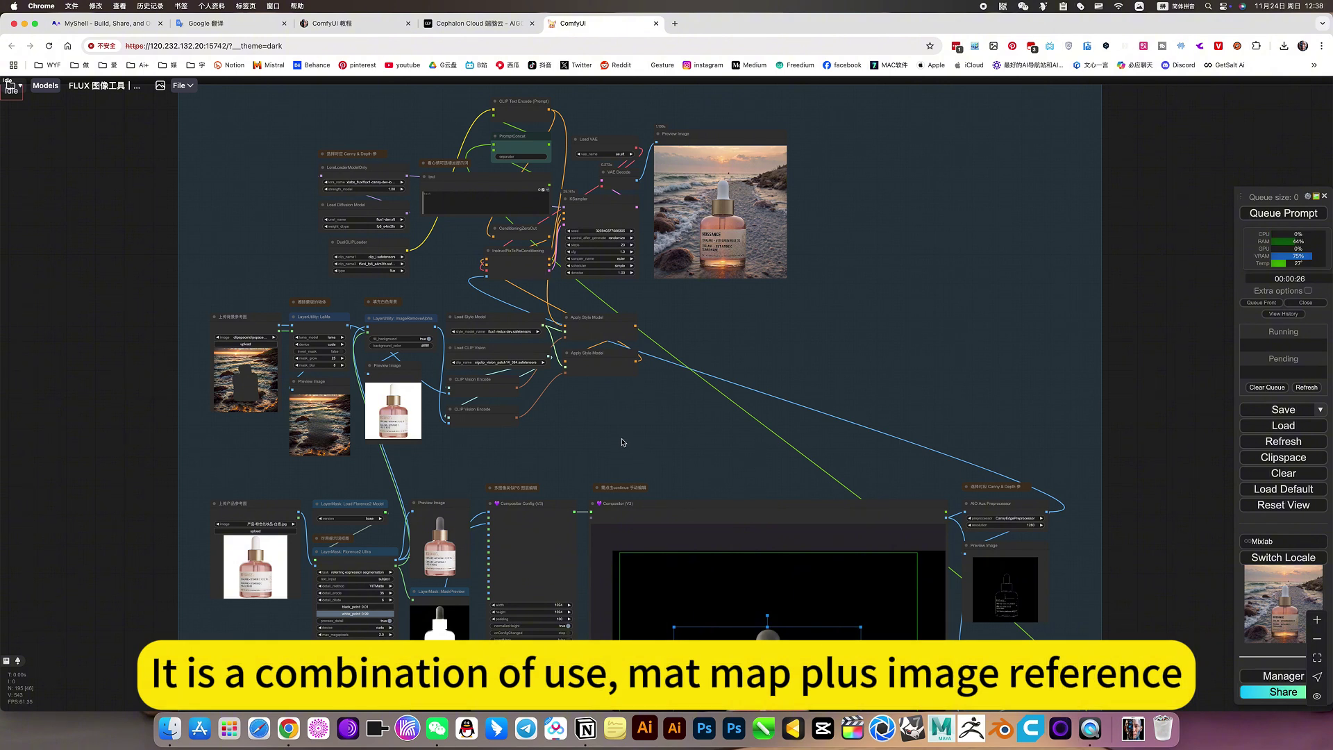
left_click_drag(637, 442, 530, 365)
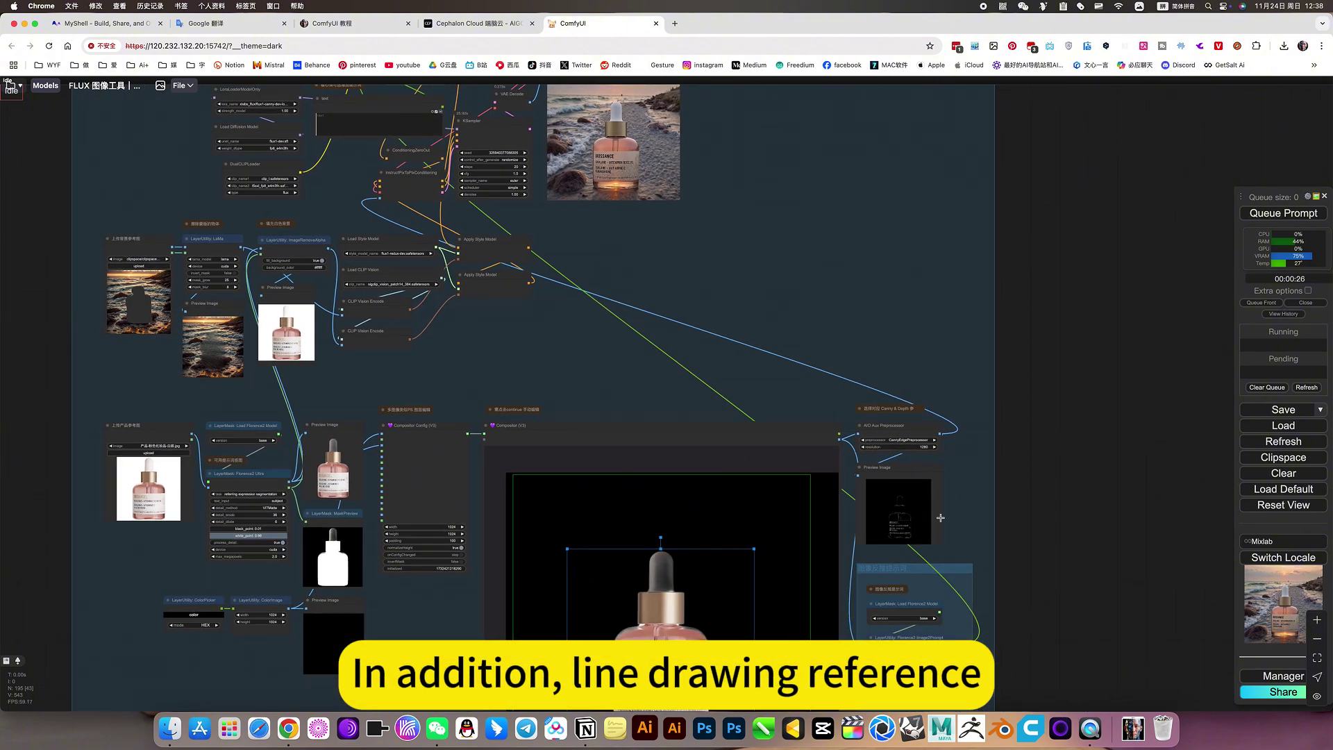
left_click_drag(548, 336, 654, 369)
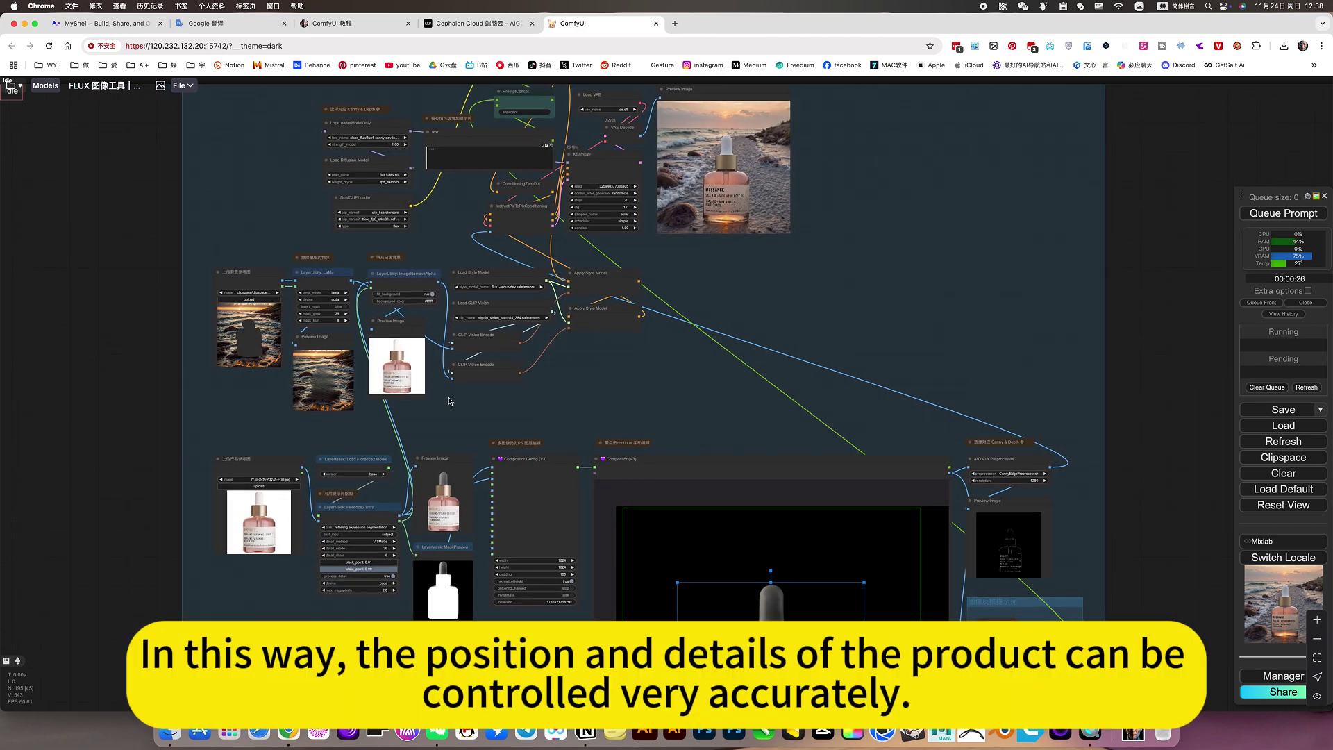
scroll(750, 192, "up", 7)
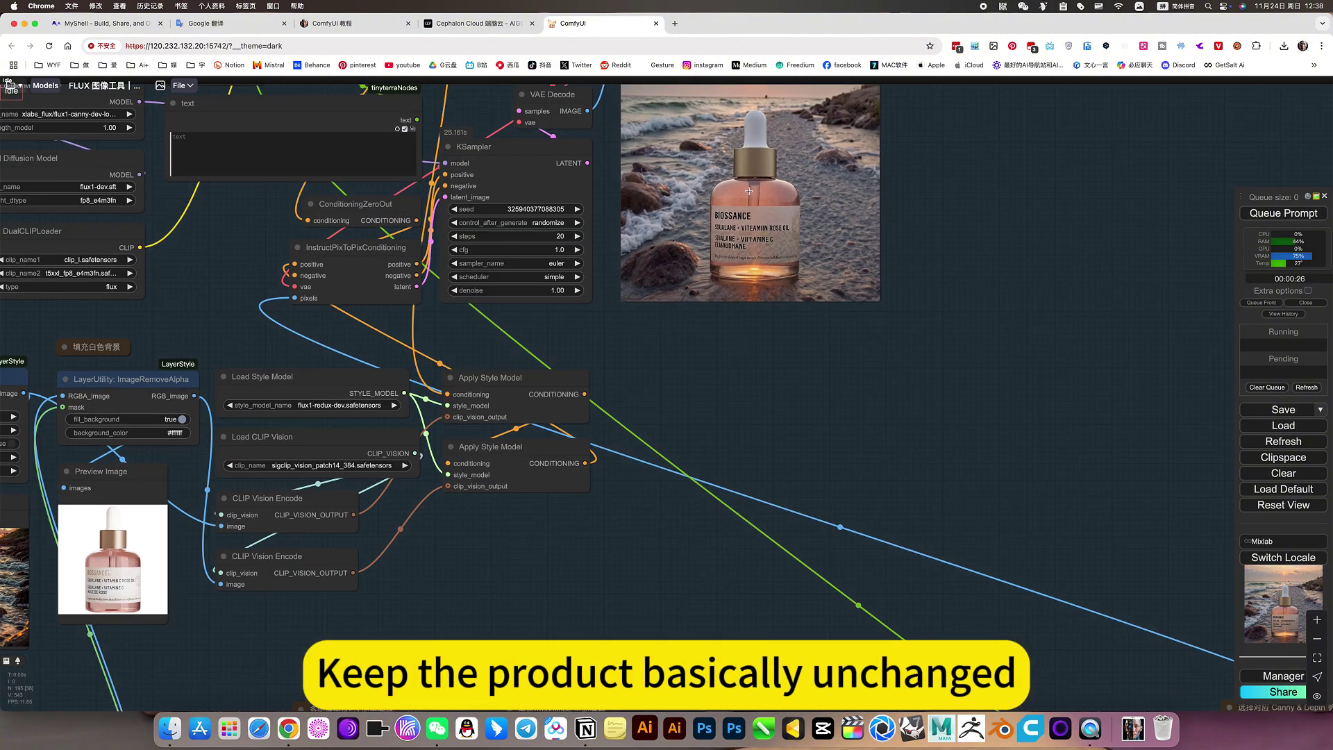
scroll(727, 237, "down", 5)
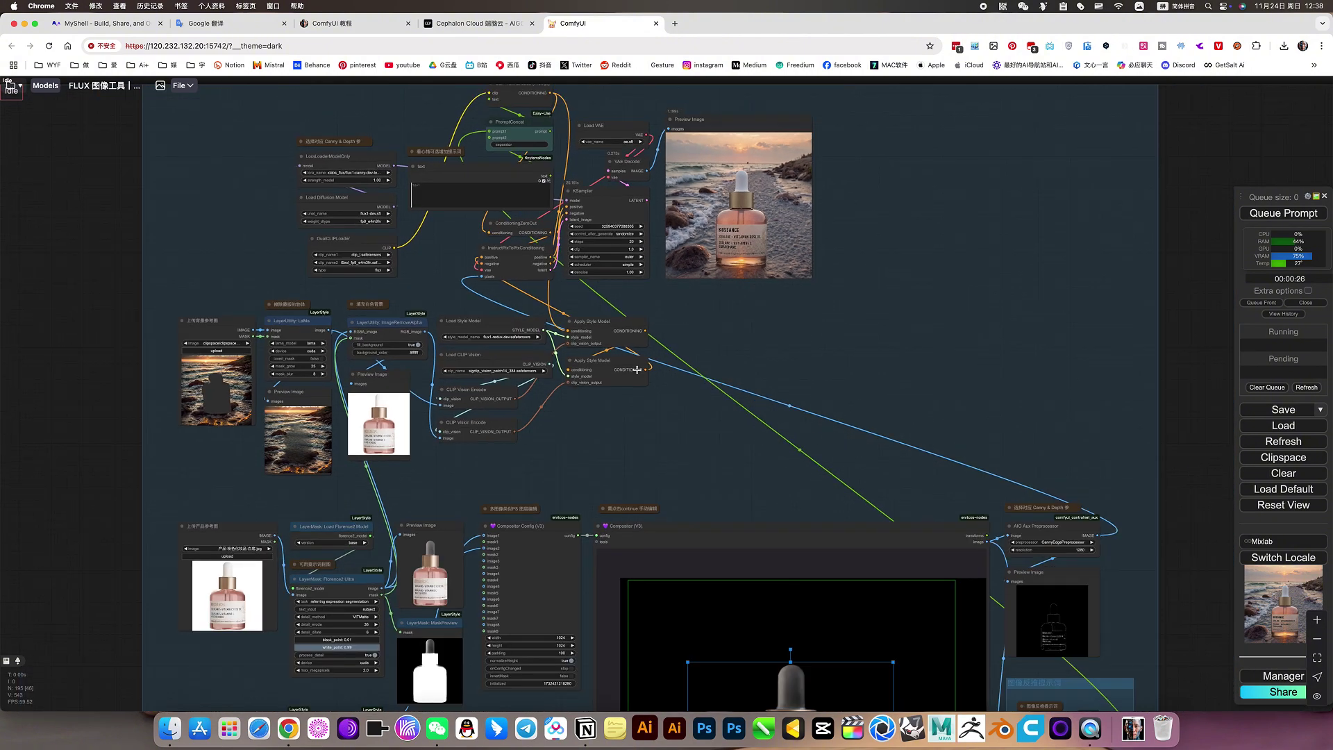
left_click_drag(649, 441, 676, 453)
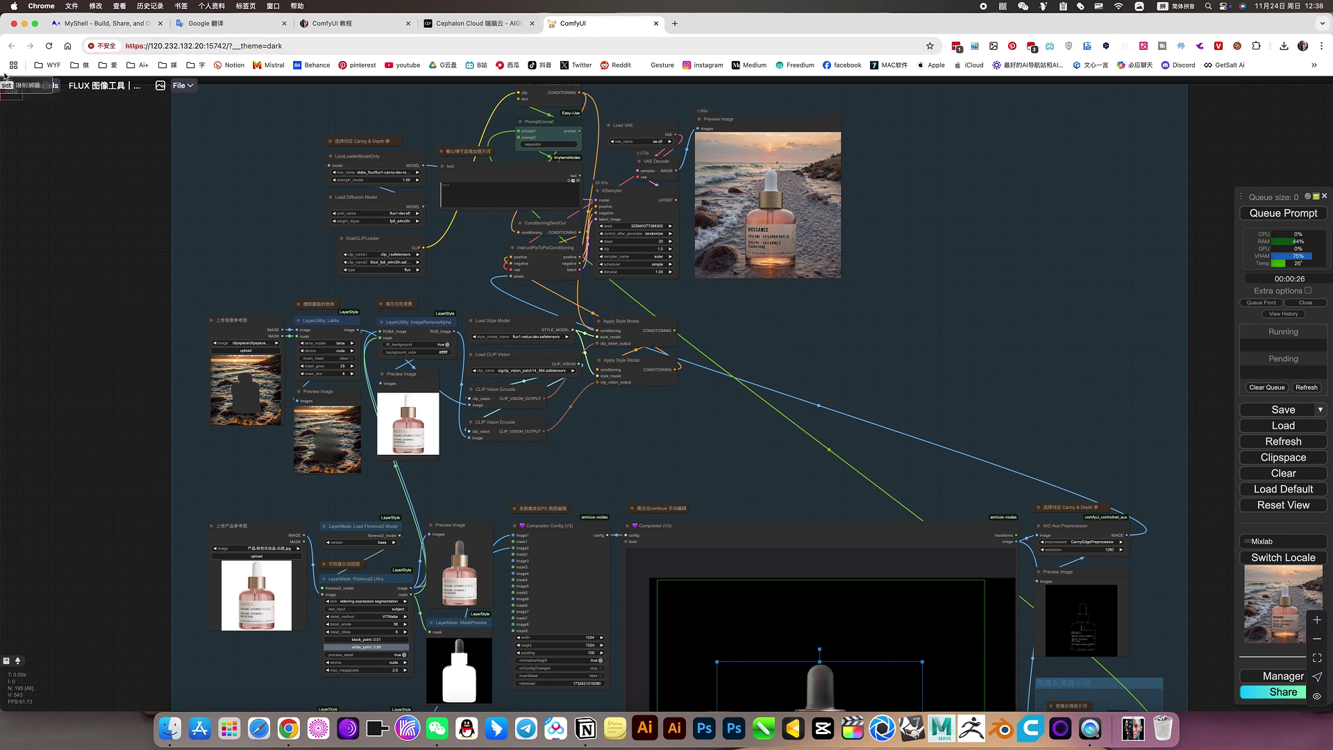
- Open the workspace's workflow list, expand the author's folder and its 图像类 subfolder, and browse the image workflows
left_click(18, 87)
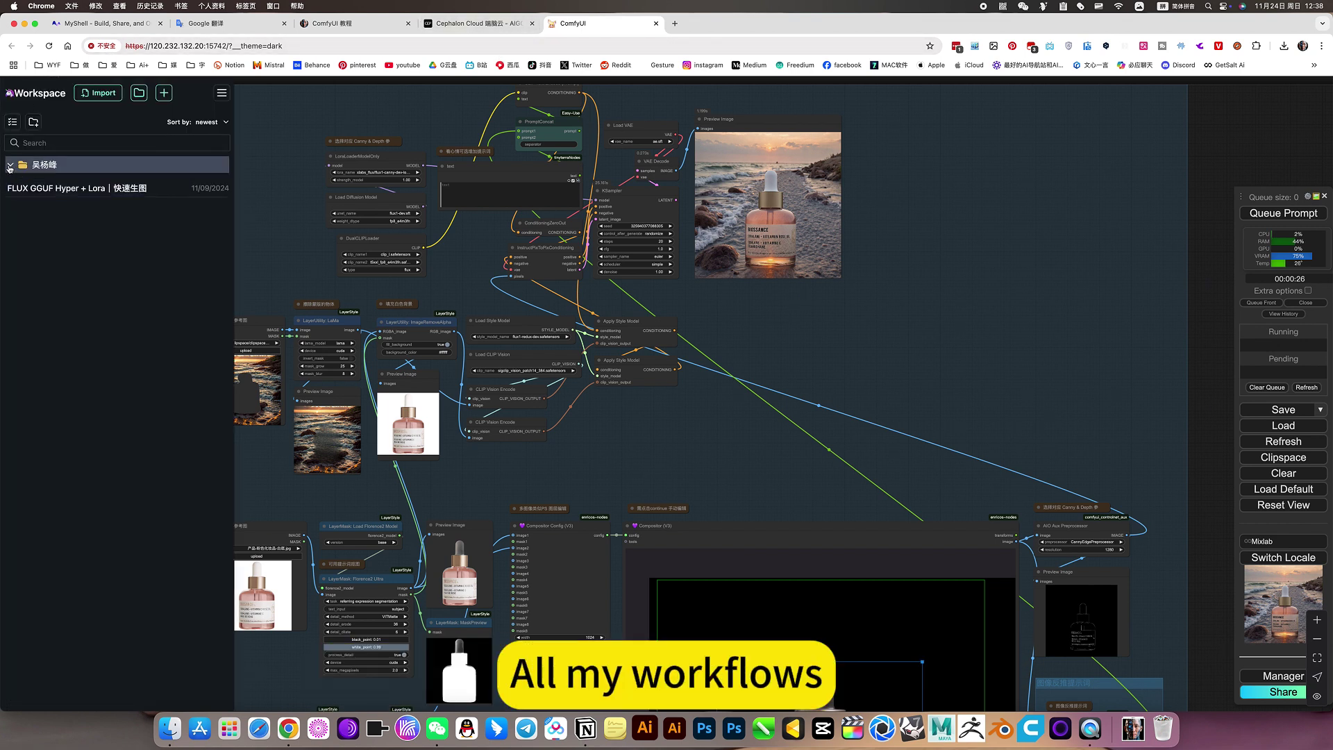
left_click(10, 167)
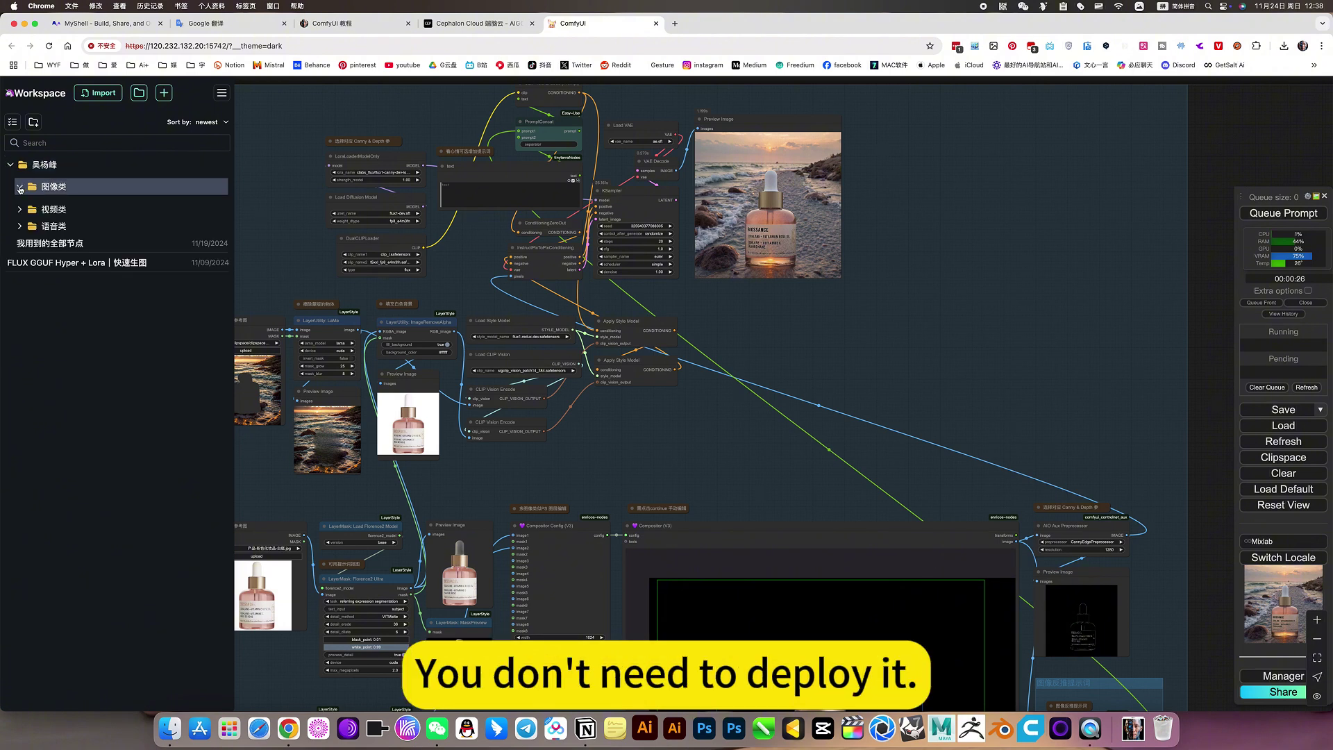
left_click(19, 187)
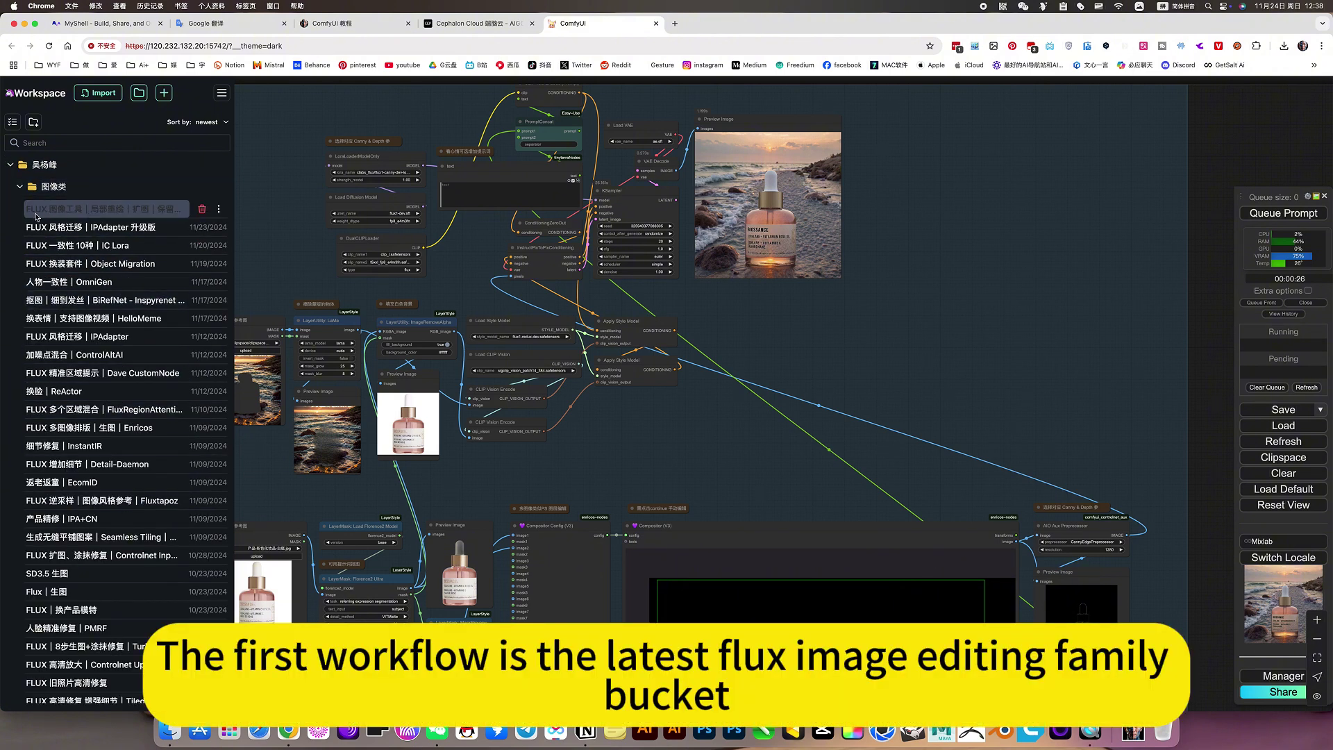
left_click(105, 207)
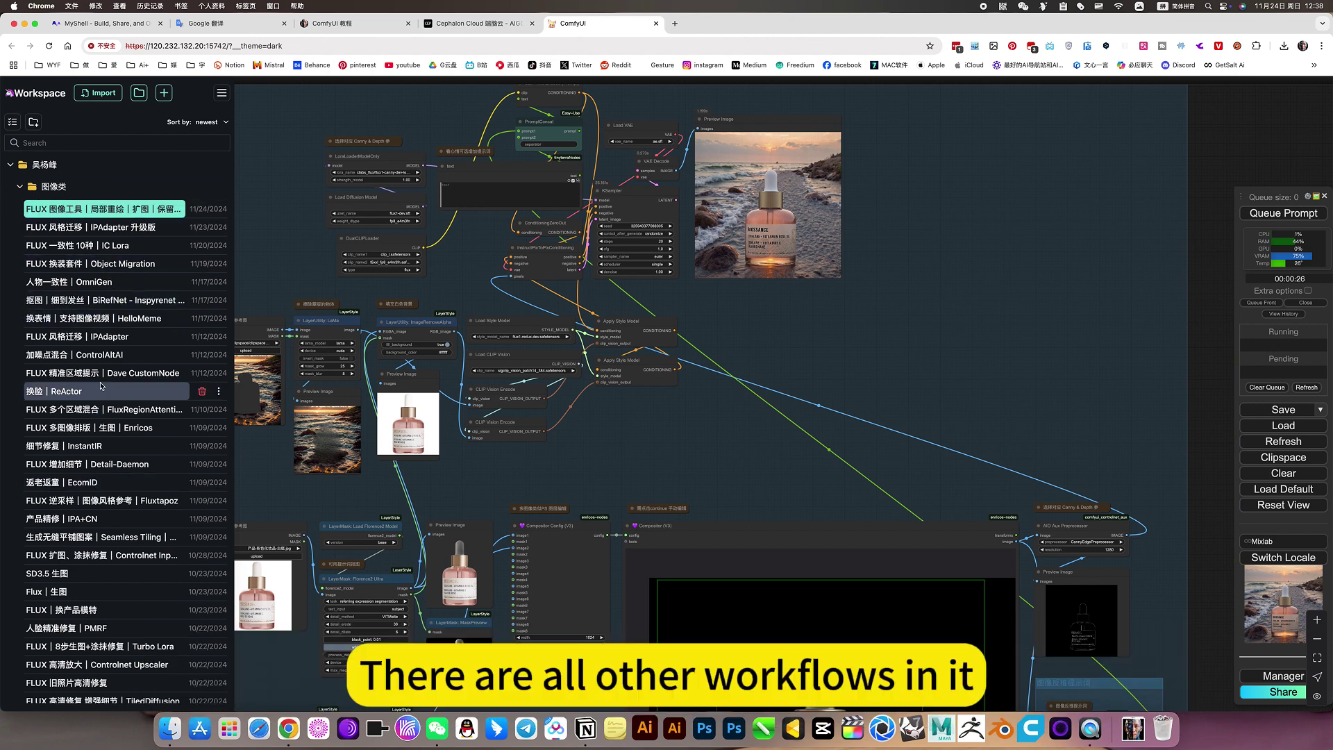
scroll(104, 524, "down", 5)
scroll(104, 528, "up", 5)
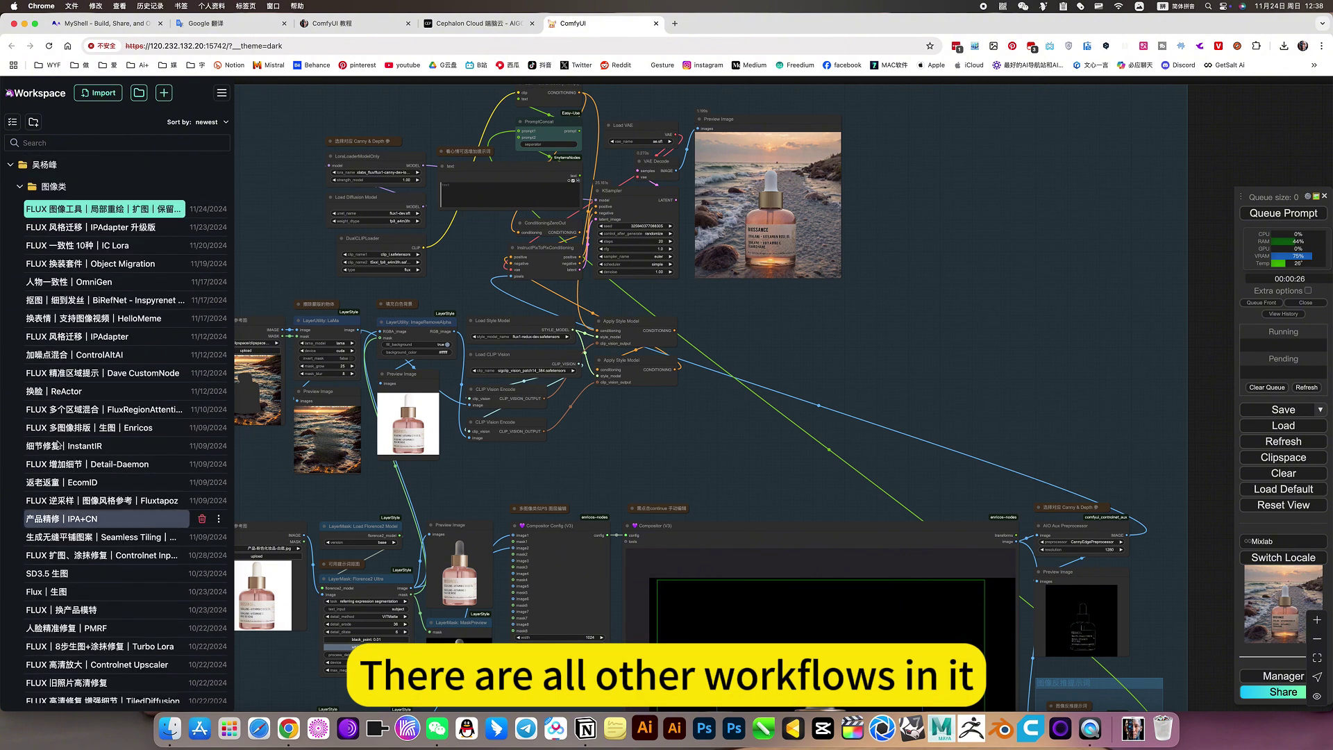
- Look through the workflows in the 视频类 and 语音类 folders, and close the workflow list
left_click(20, 188)
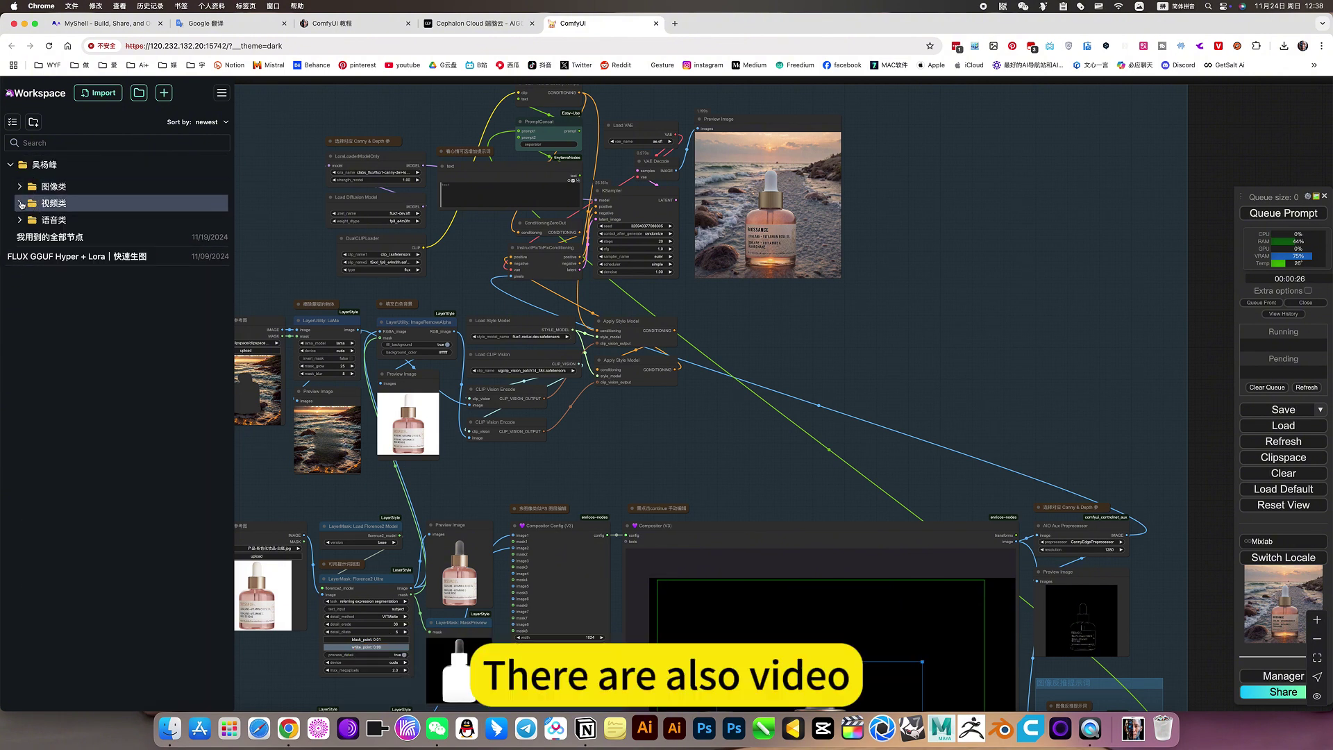
left_click(48, 204)
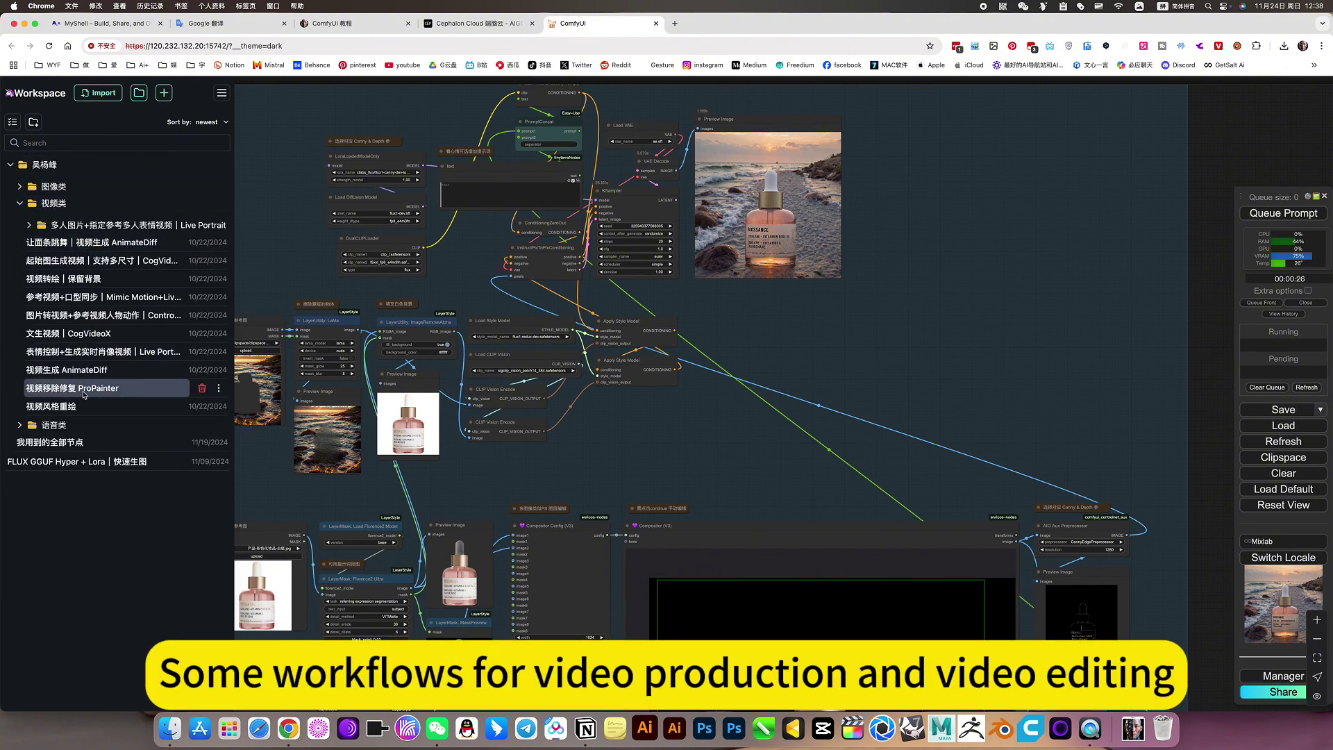
left_click(21, 204)
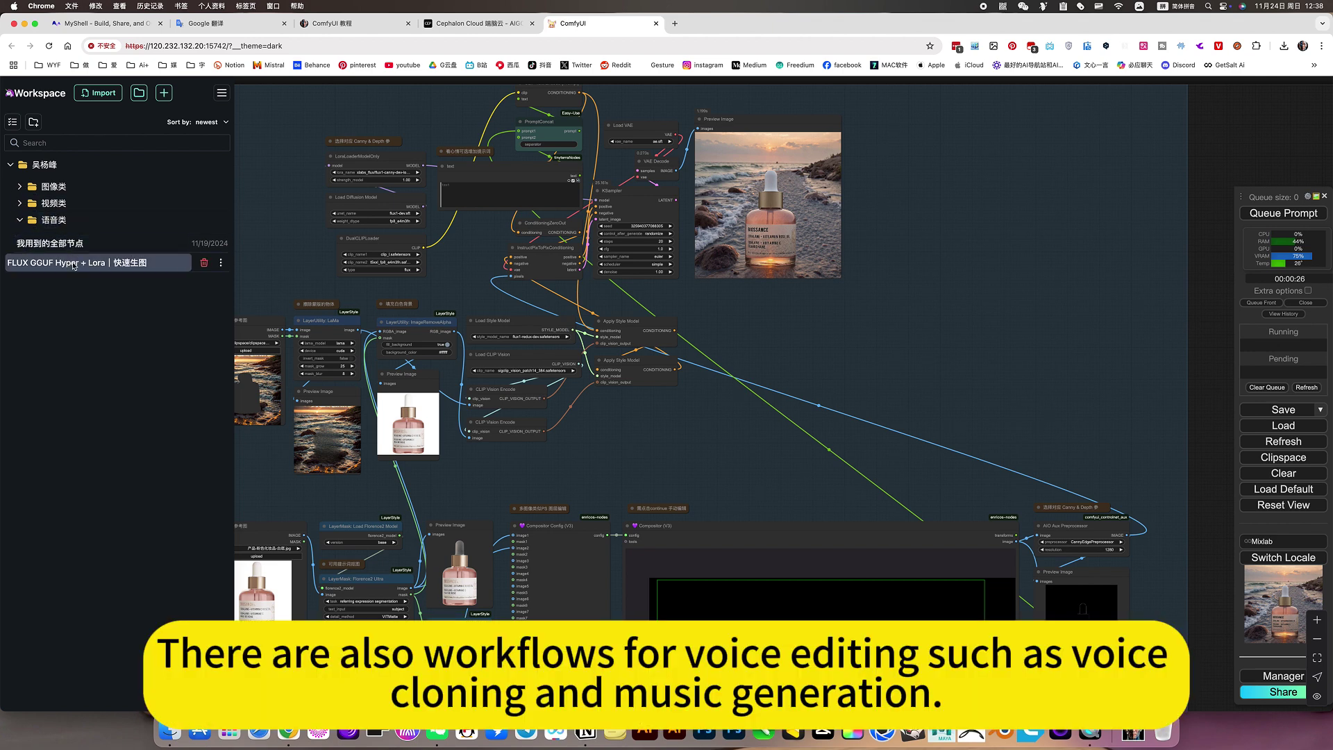
left_click(45, 219)
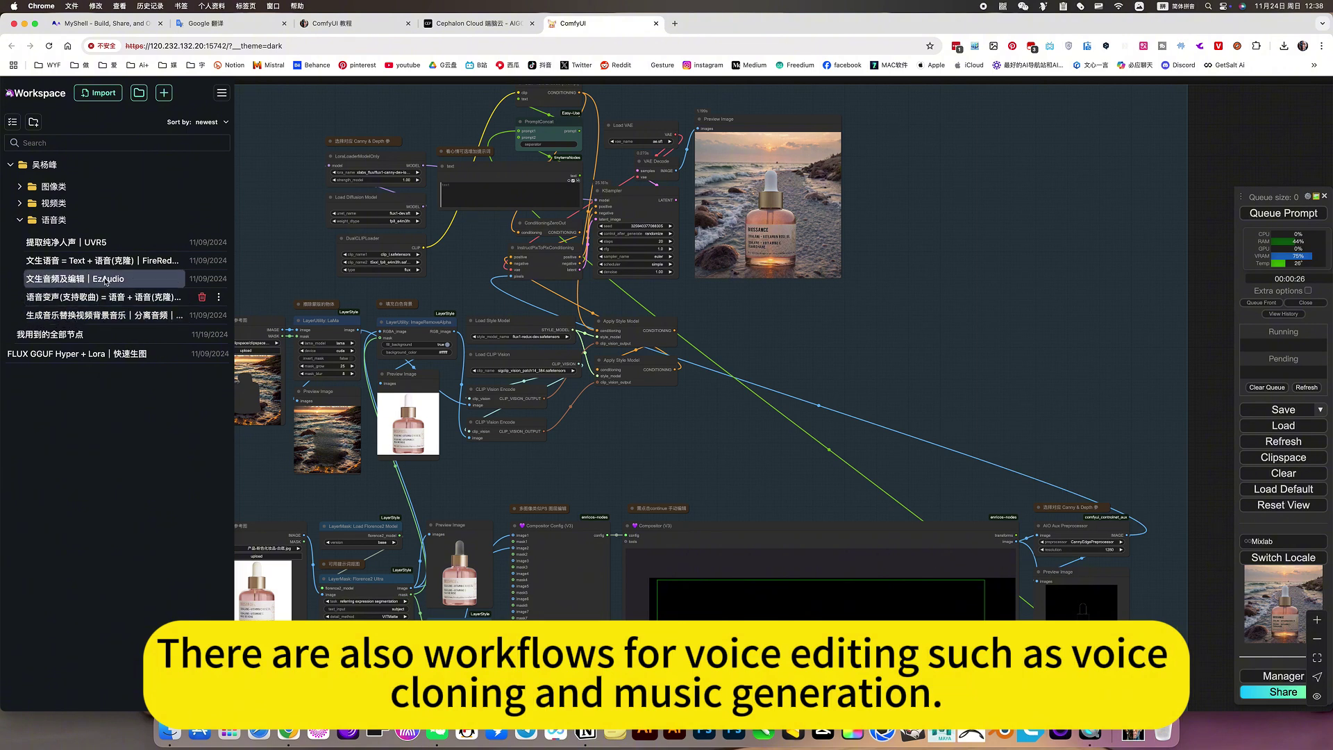
left_click(20, 221)
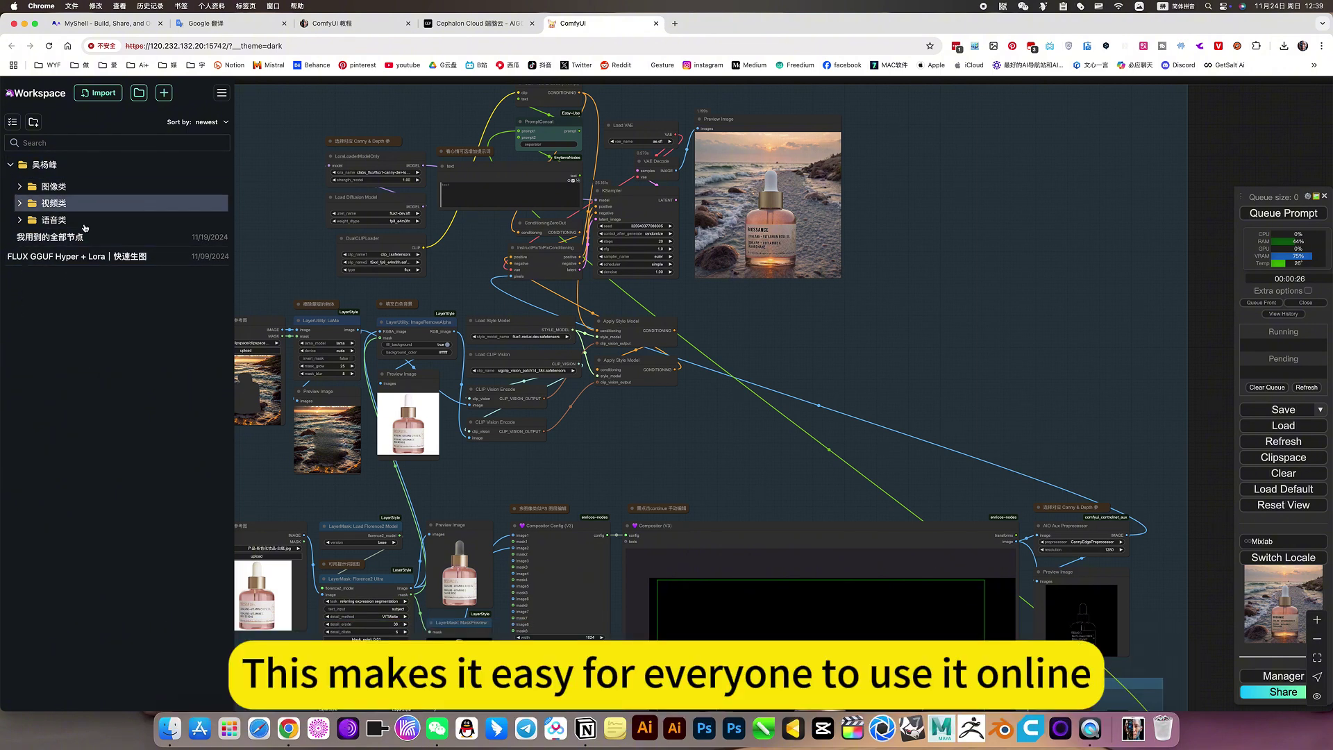
left_click(674, 432)
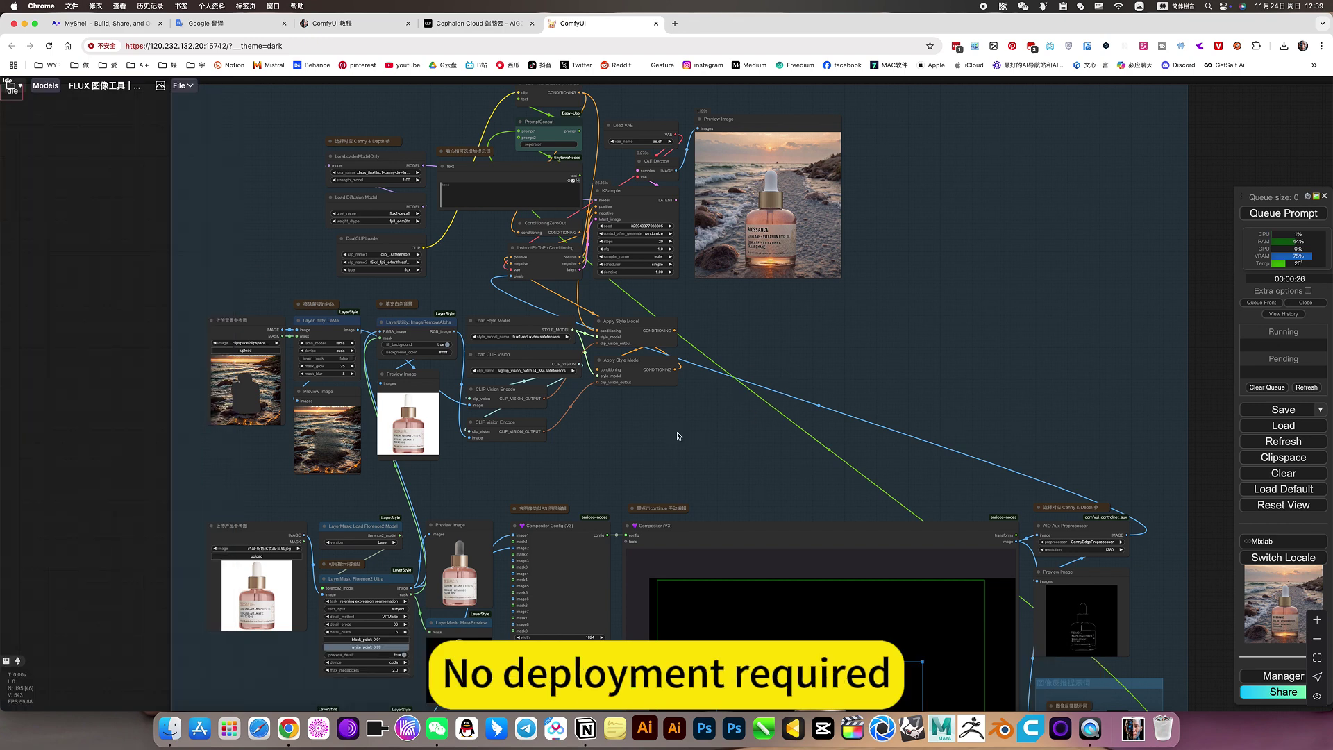
- Switch to the ComfyUI 教程 notes page, and expand the 图像类 list in its workflow section
left_click(329, 24)
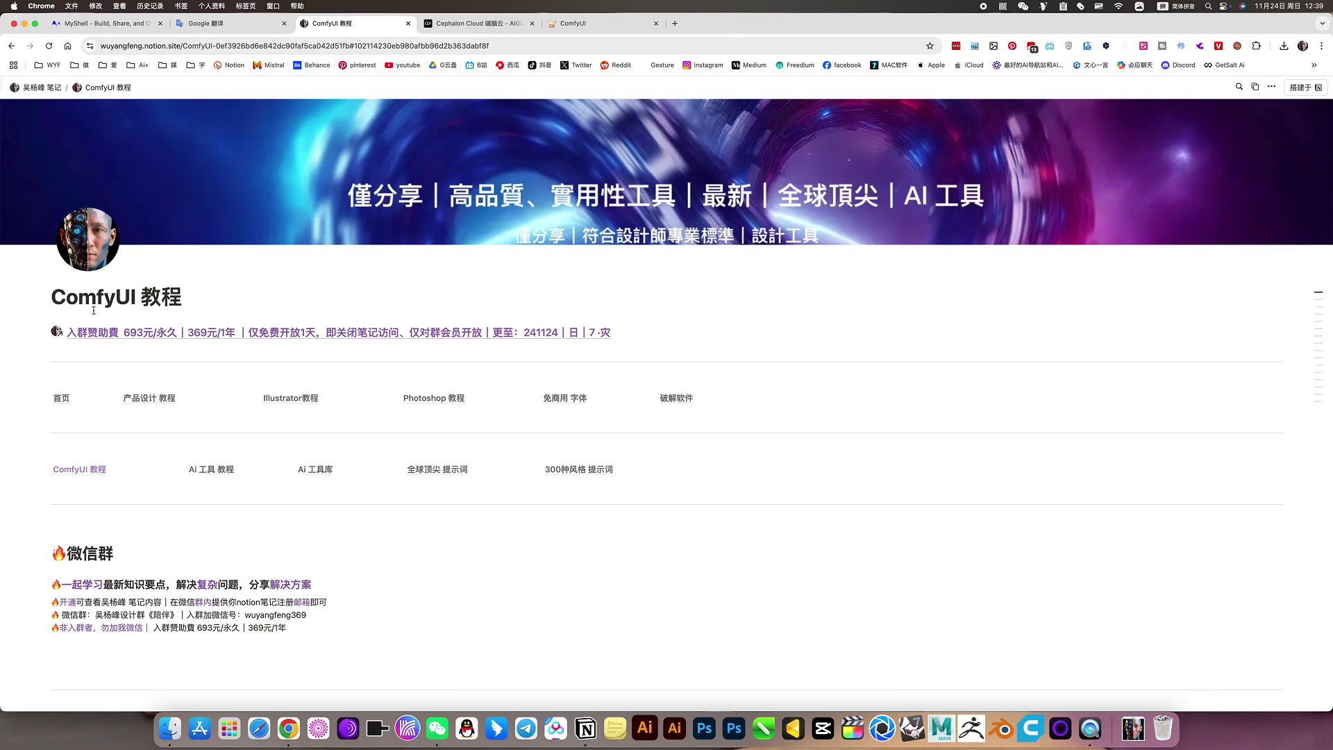
left_click(90, 468)
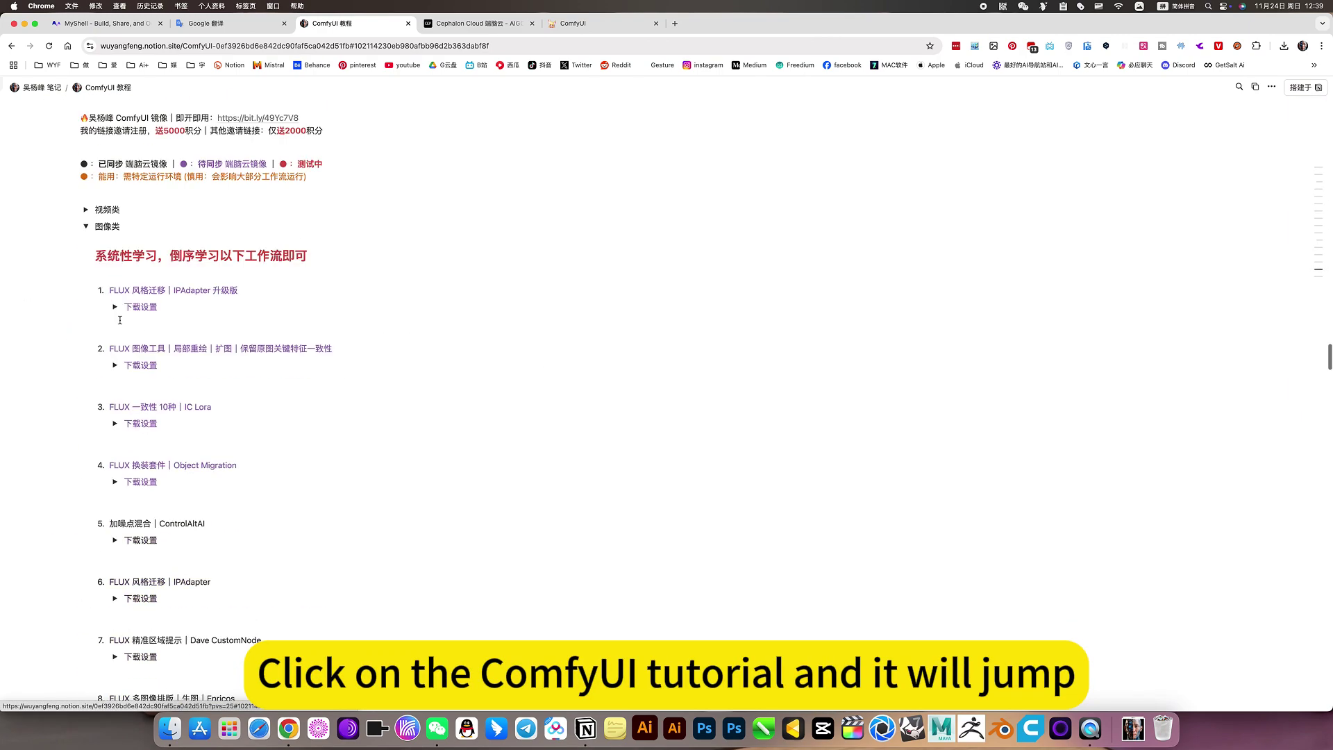
left_click(85, 204)
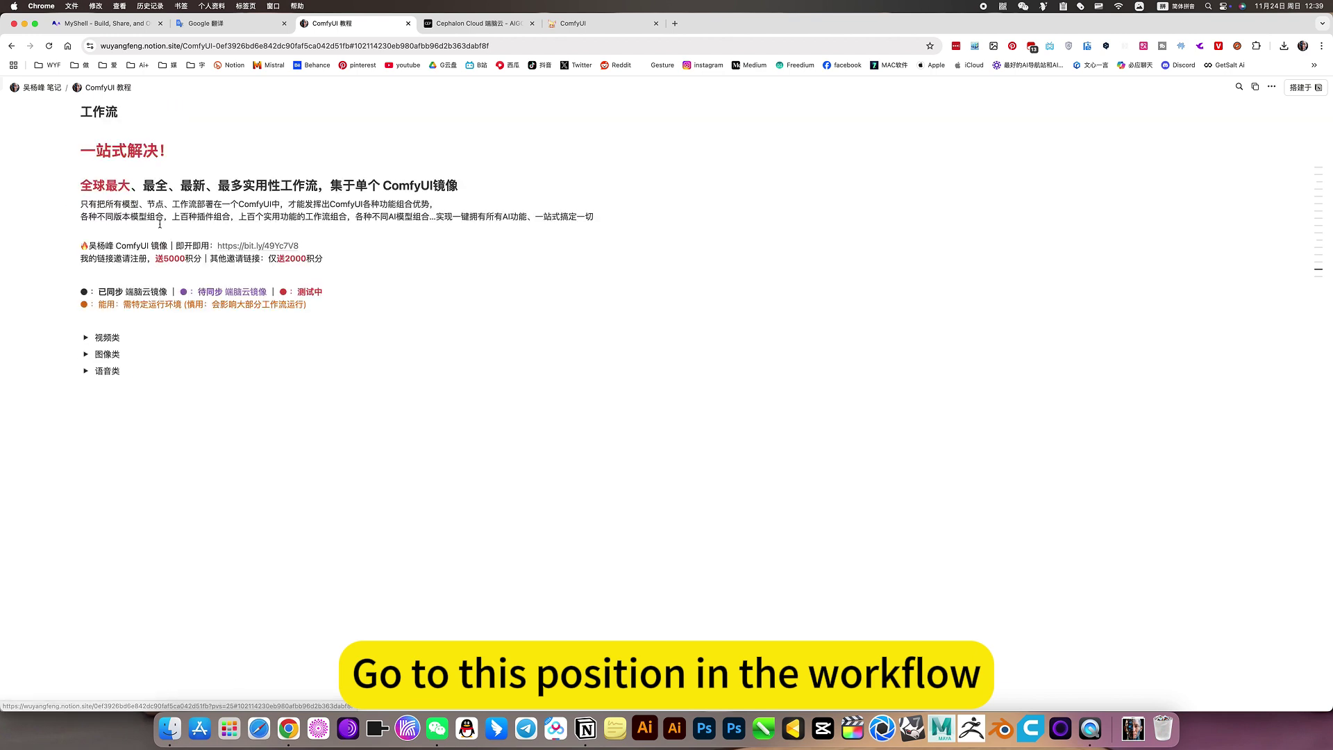
left_click(85, 356)
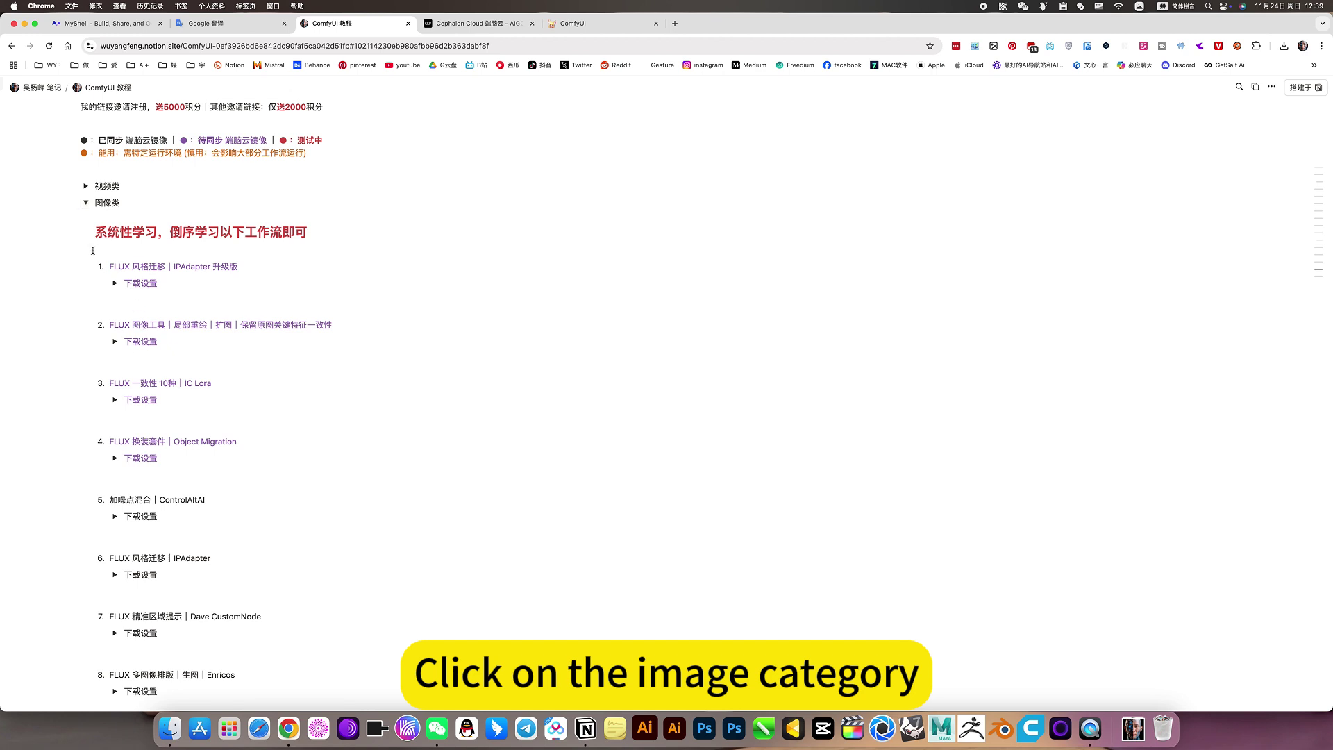
- Expand the 下载设置 of the second entry, FLUX 图像工具, and review its model download links and install folders
left_click_drag(111, 324, 337, 324)
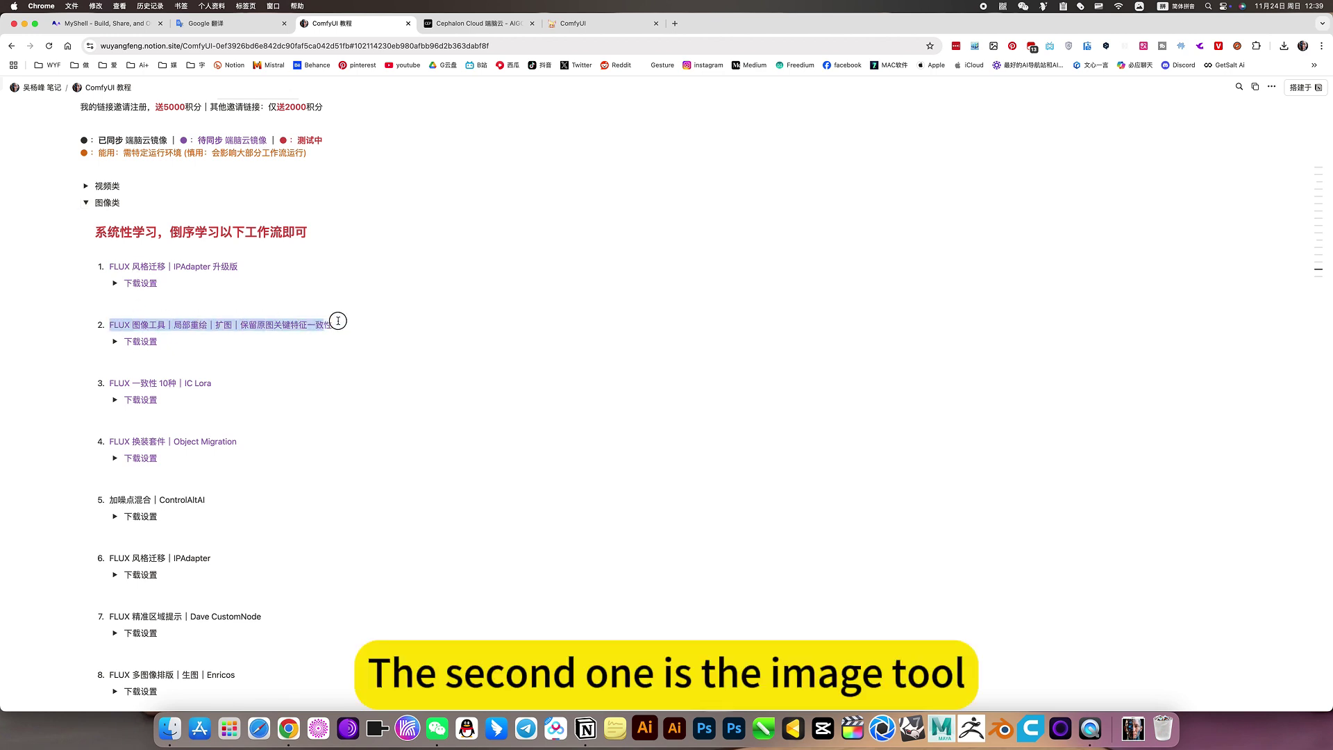
left_click(116, 341)
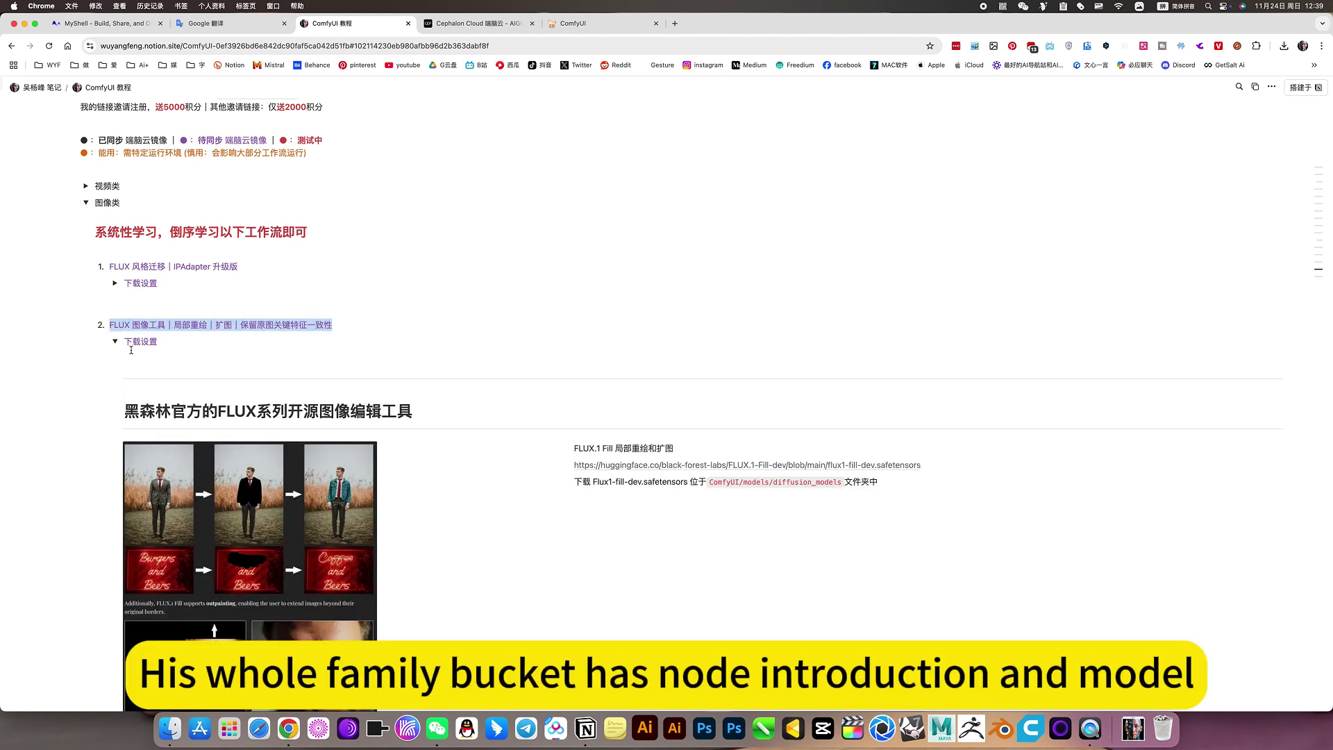
scroll(280, 451, "down", 4)
scroll(817, 420, "down", 3)
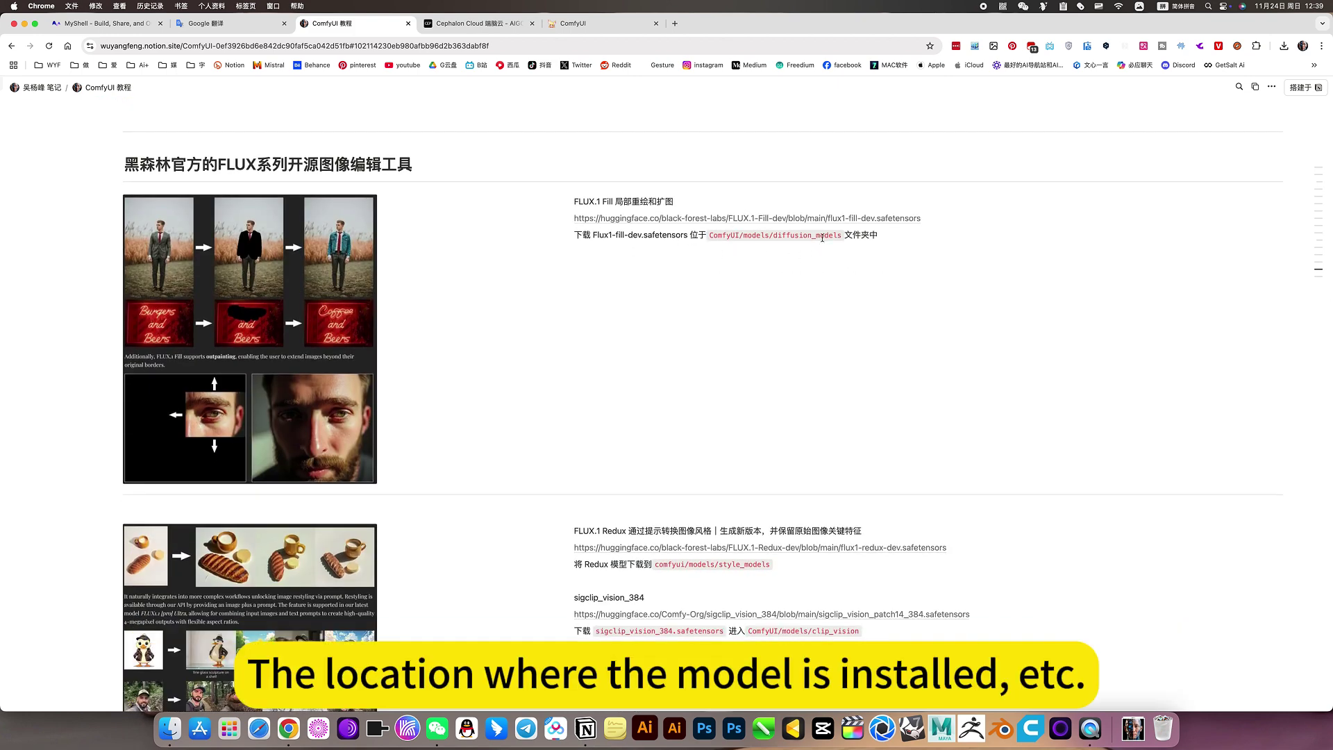
scroll(815, 238, "down", 15)
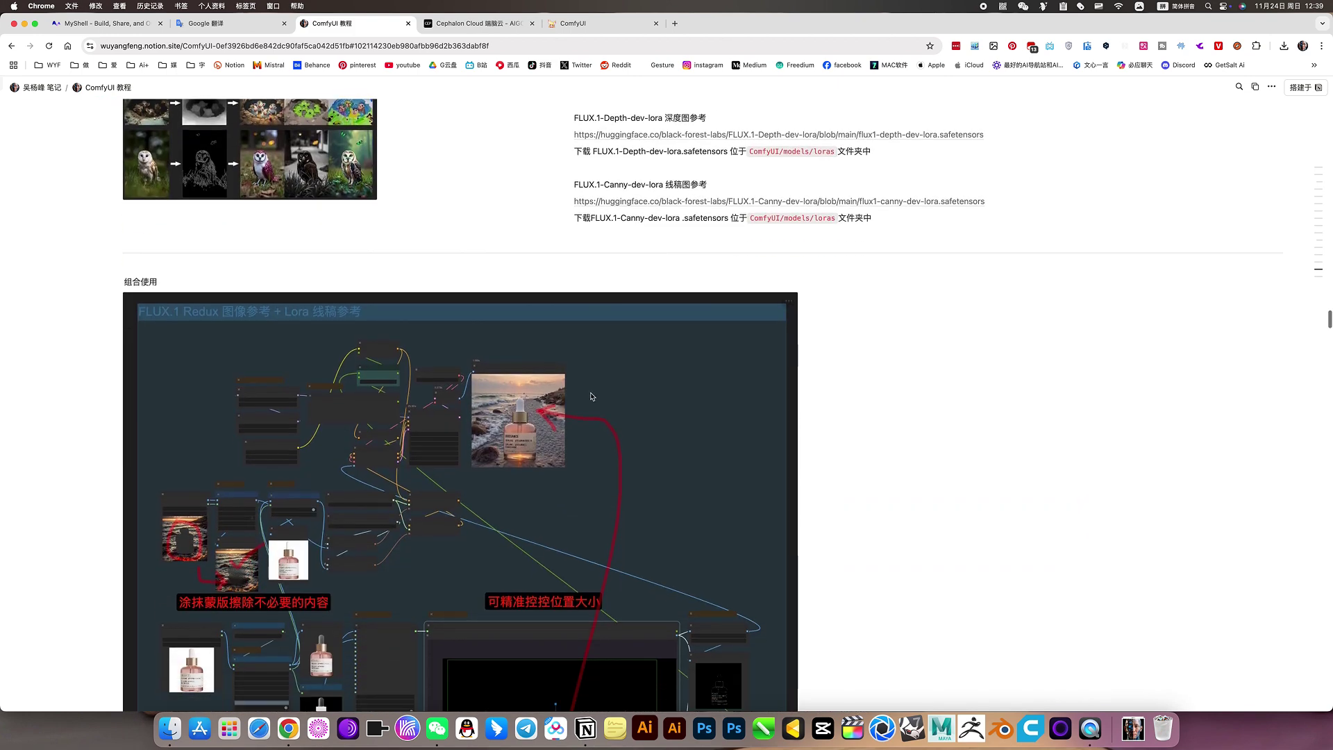
scroll(590, 396, "down", 3)
scroll(590, 397, "up", 5)
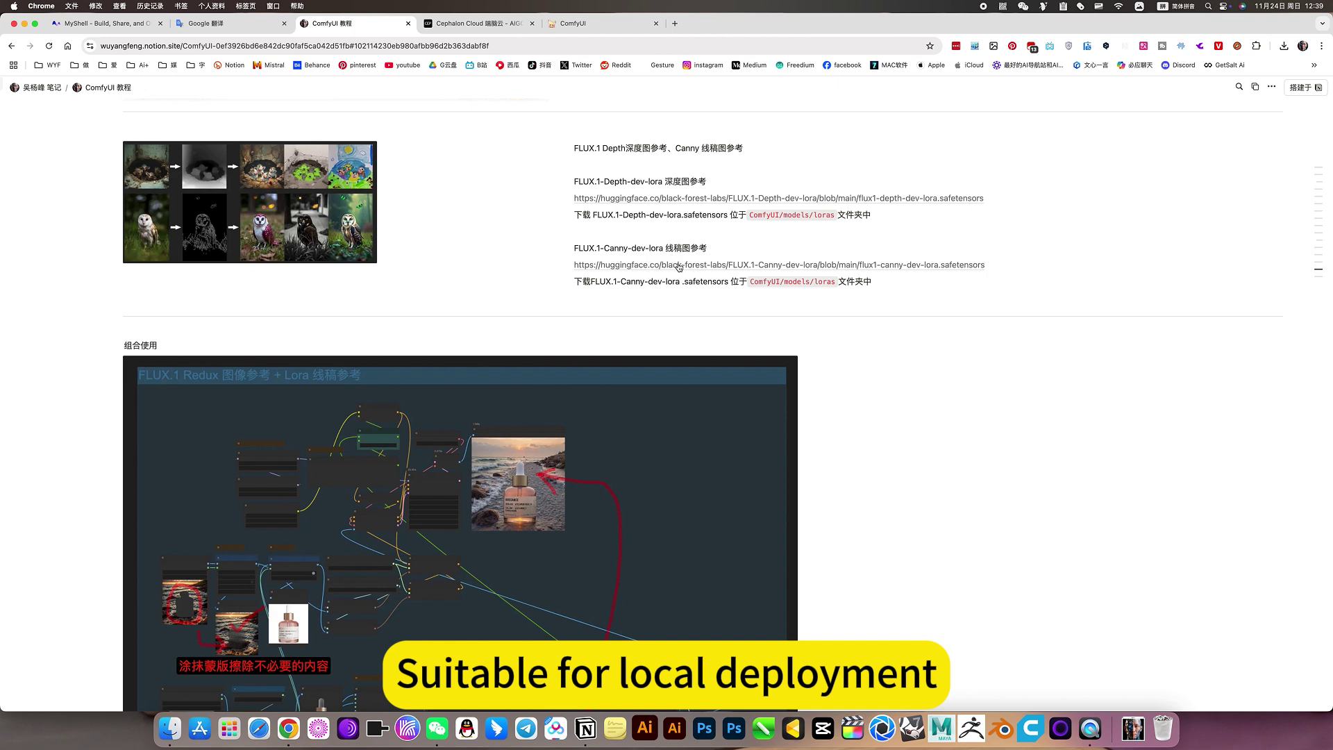
- Look through the entry's workflow screenshots down to the JSON workflow download, and return to the beginning of the entry
scroll(678, 268, "down", 6)
scroll(591, 402, "down", 6)
scroll(591, 399, "up", 6)
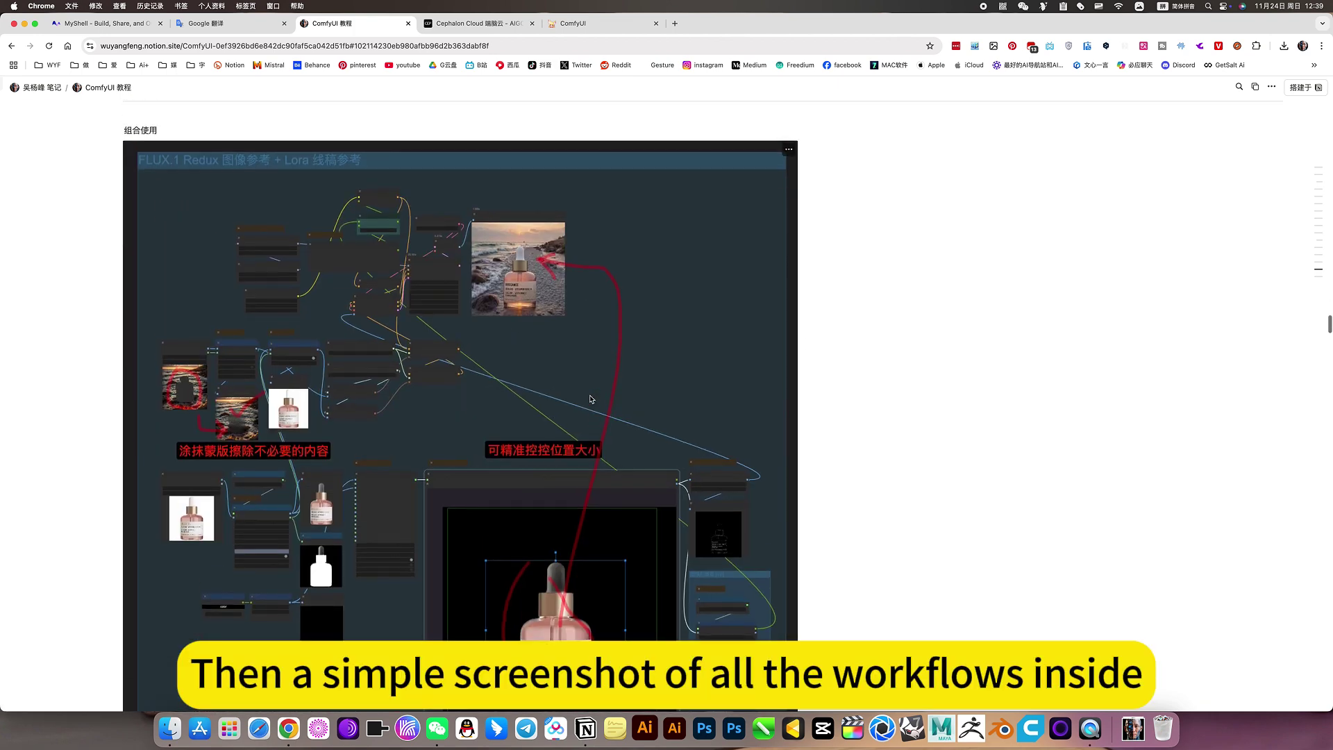
scroll(613, 487, "down", 20)
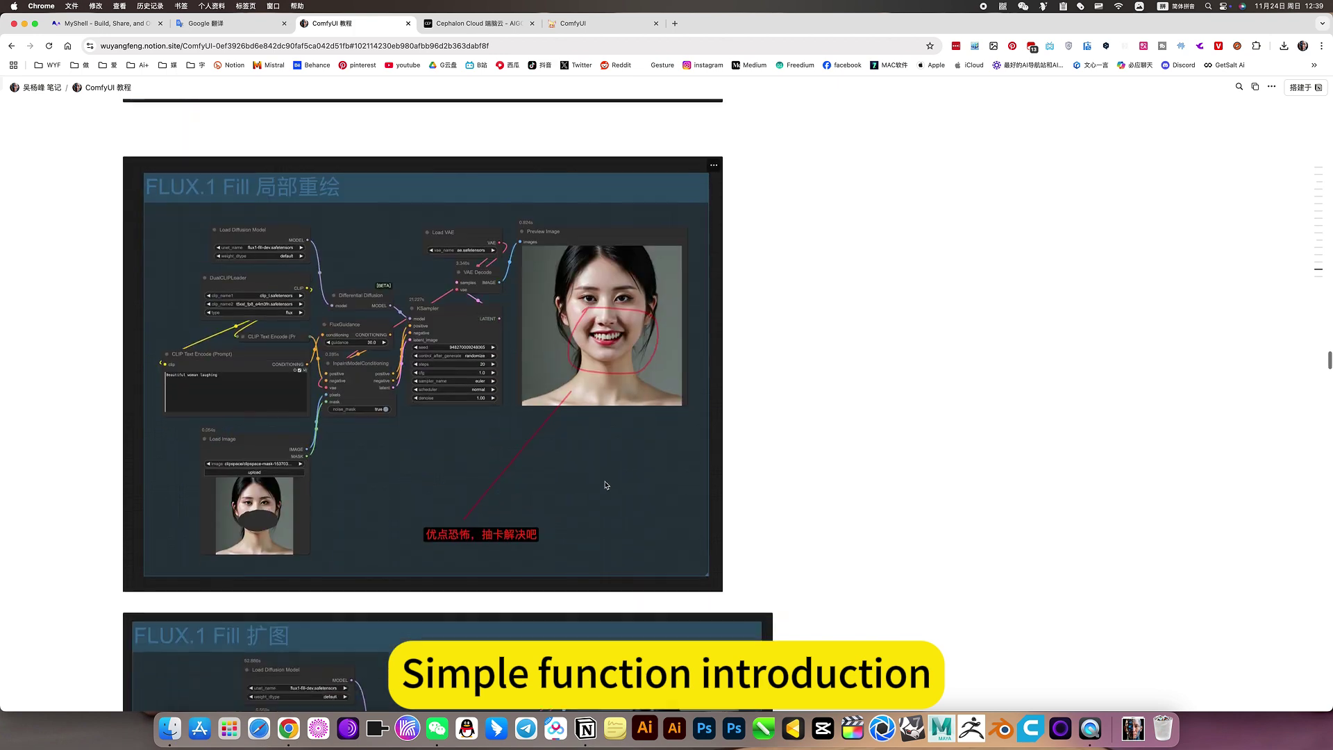
scroll(606, 486, "down", 20)
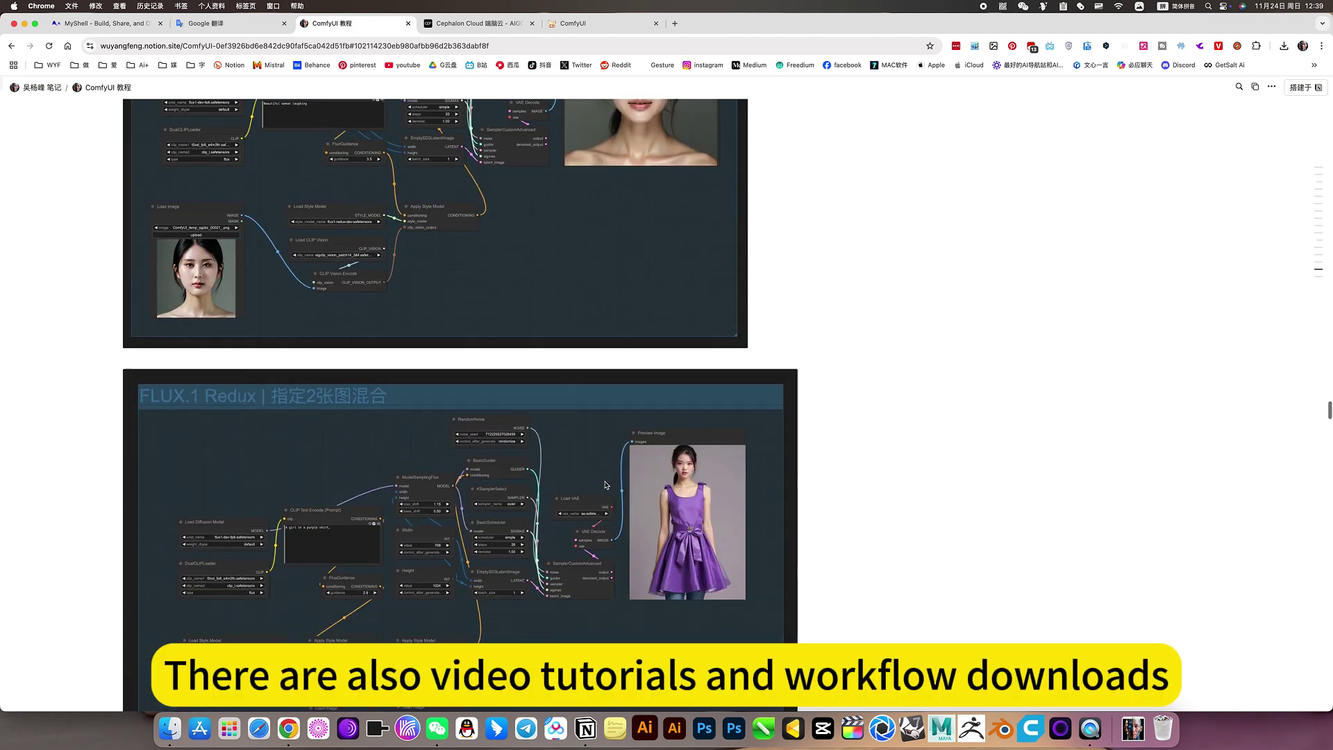
scroll(687, 486, "down", 20)
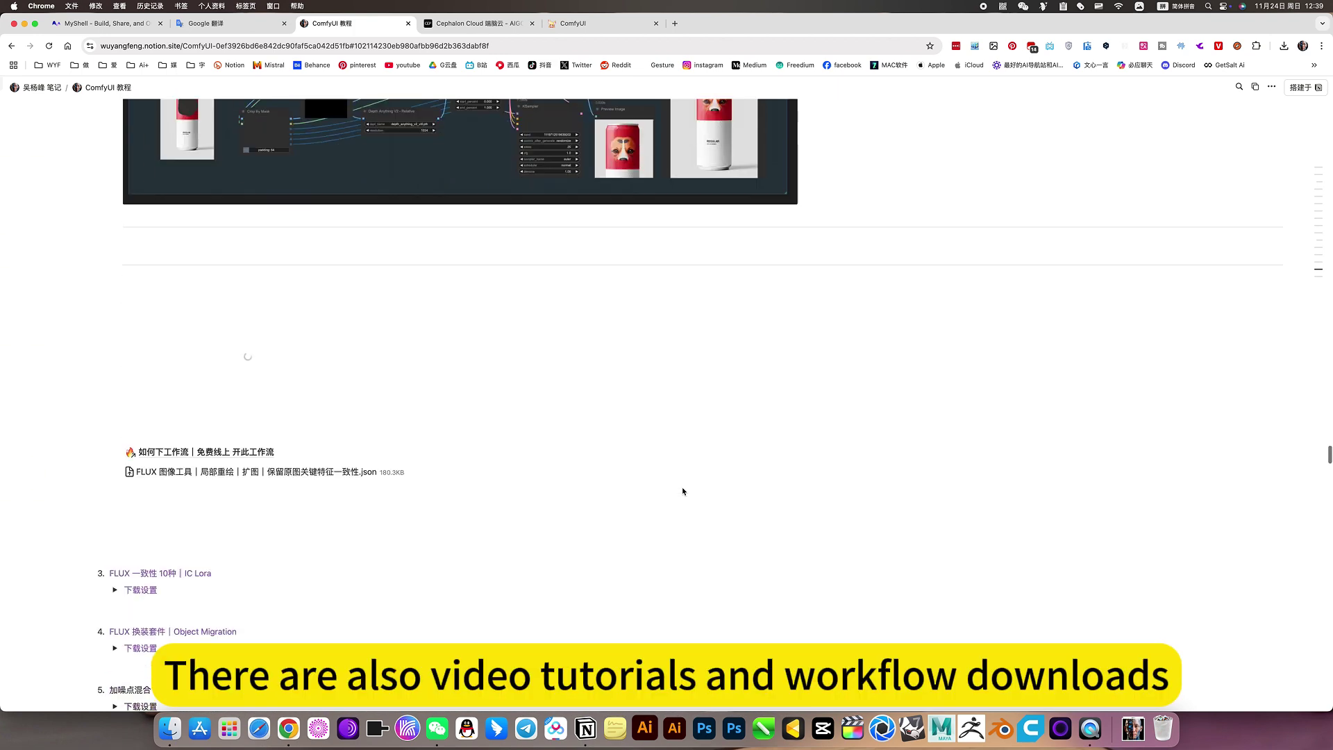
scroll(416, 351, "up", 20)
scroll(483, 364, "up", 15)
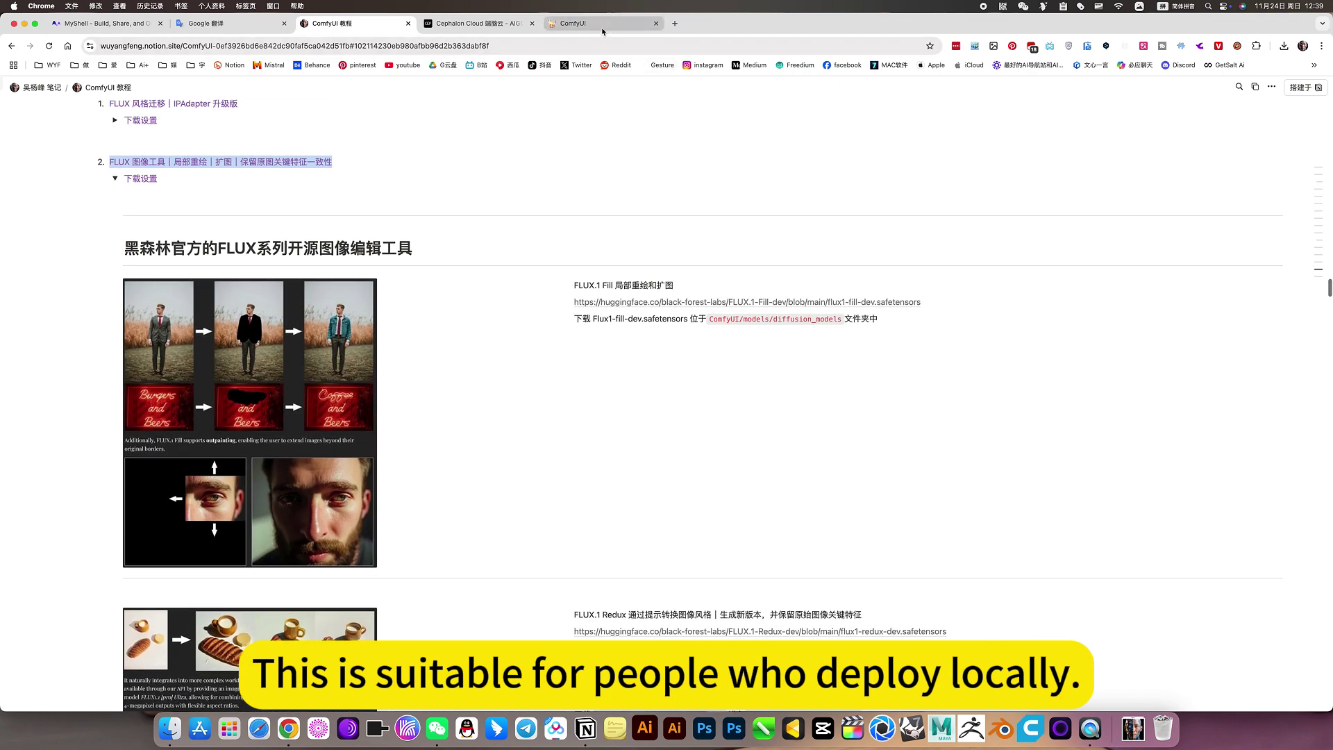
- Return to the ComfyUI canvas and examine the LoRA selected in the LoraLoaderModelOnly node of the Redux and Lora group
left_click(588, 26)
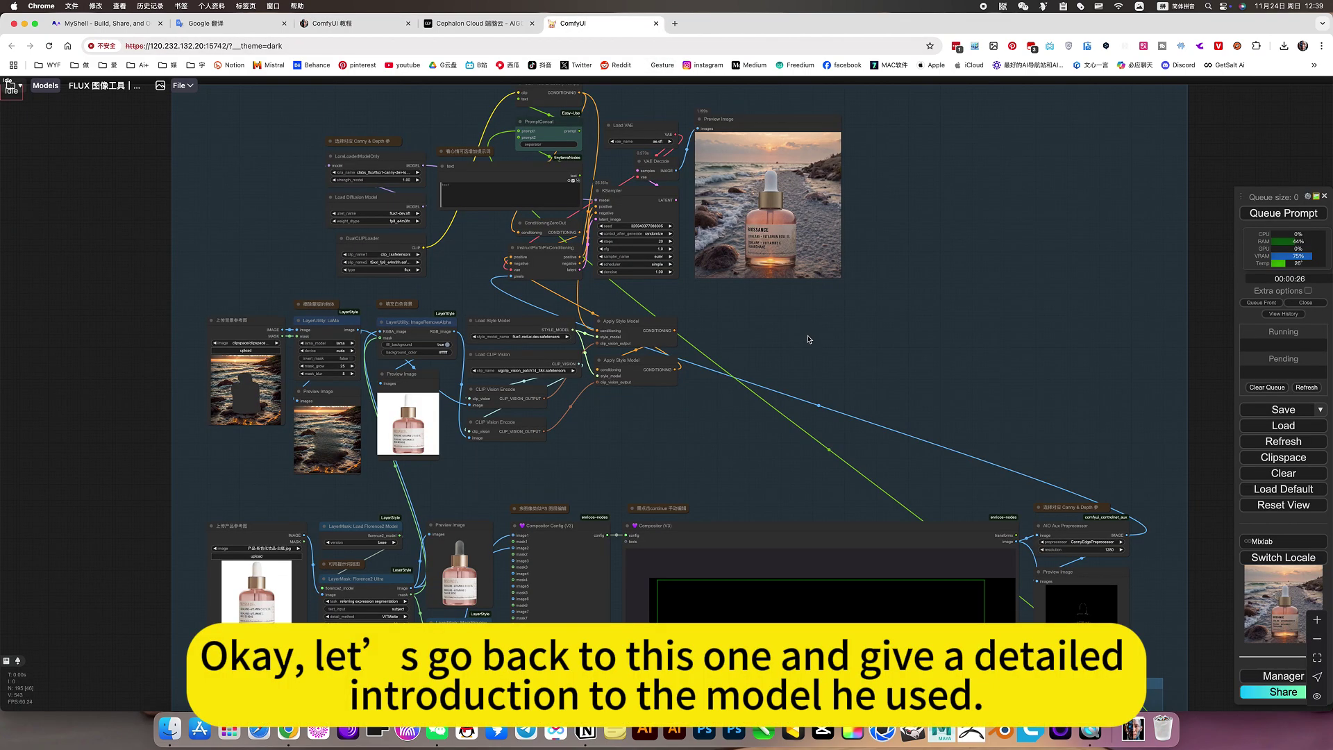
left_click_drag(808, 359, 853, 435)
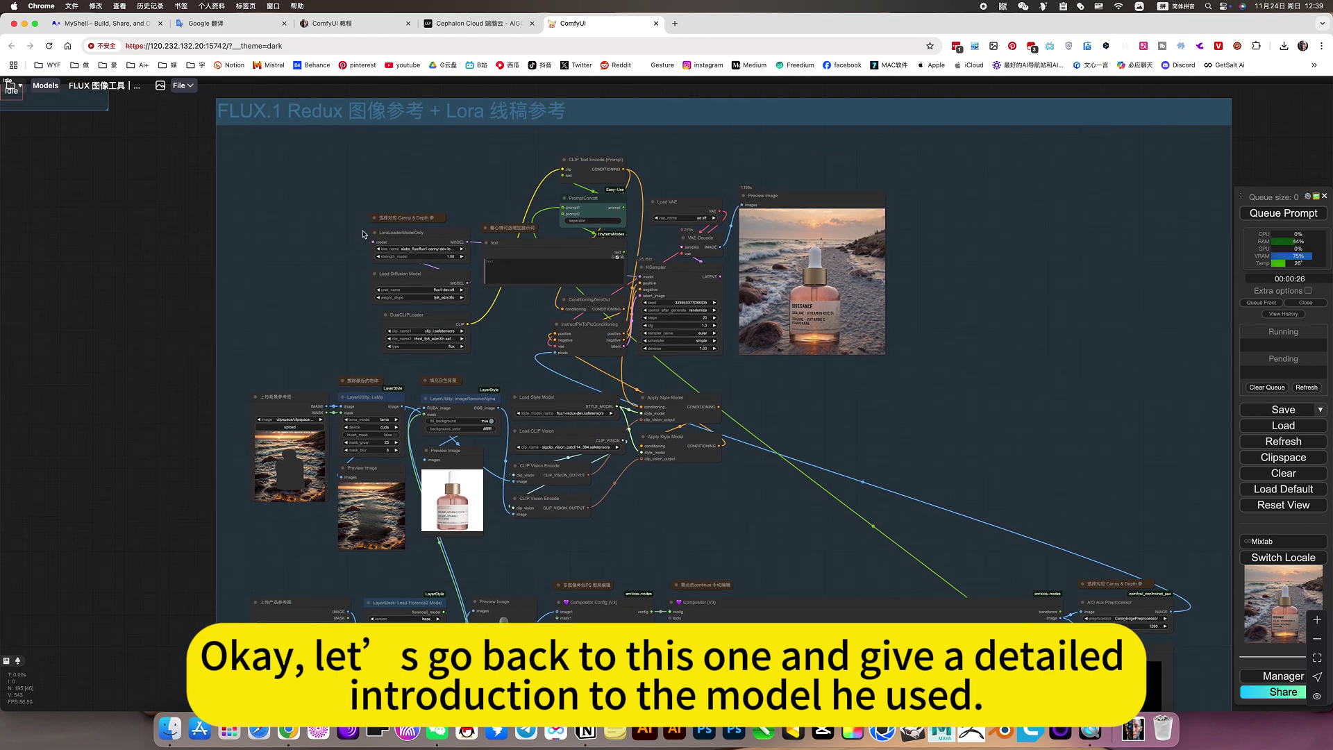
scroll(363, 234, "up", 5)
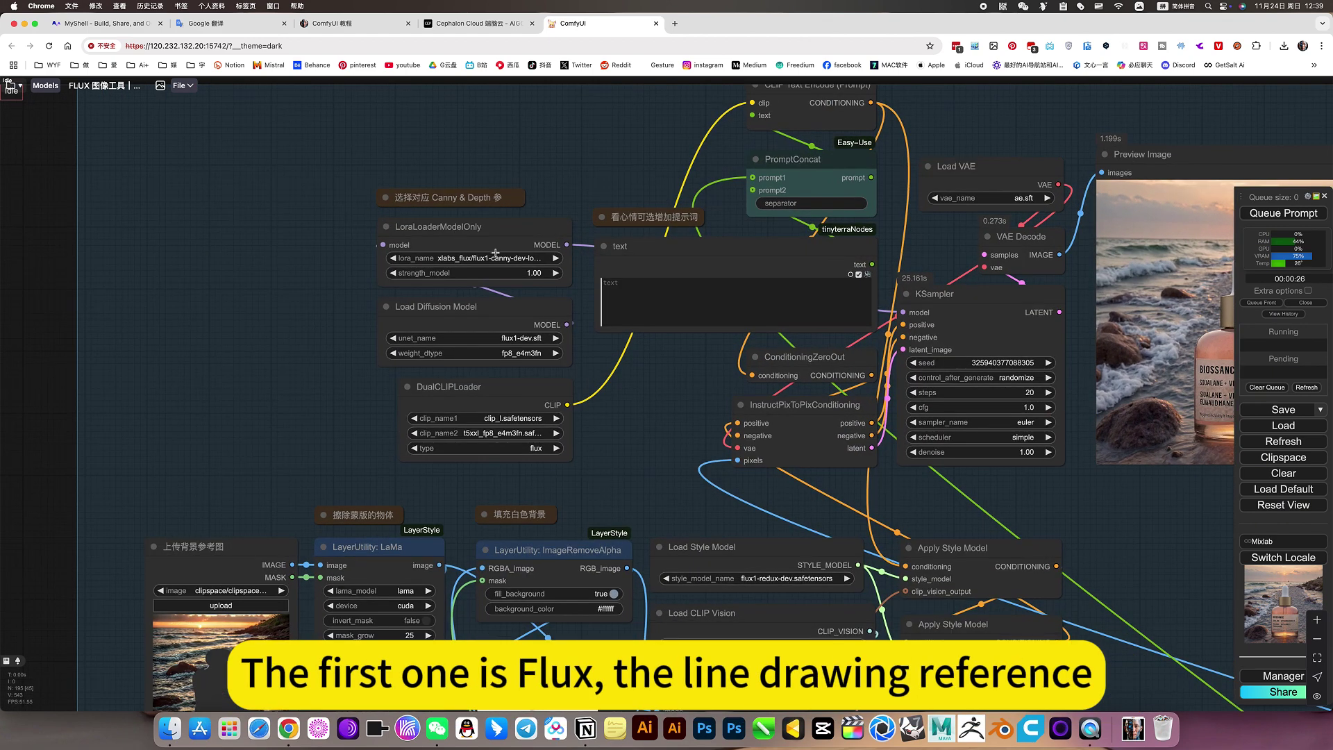
scroll(507, 248, "up", 10)
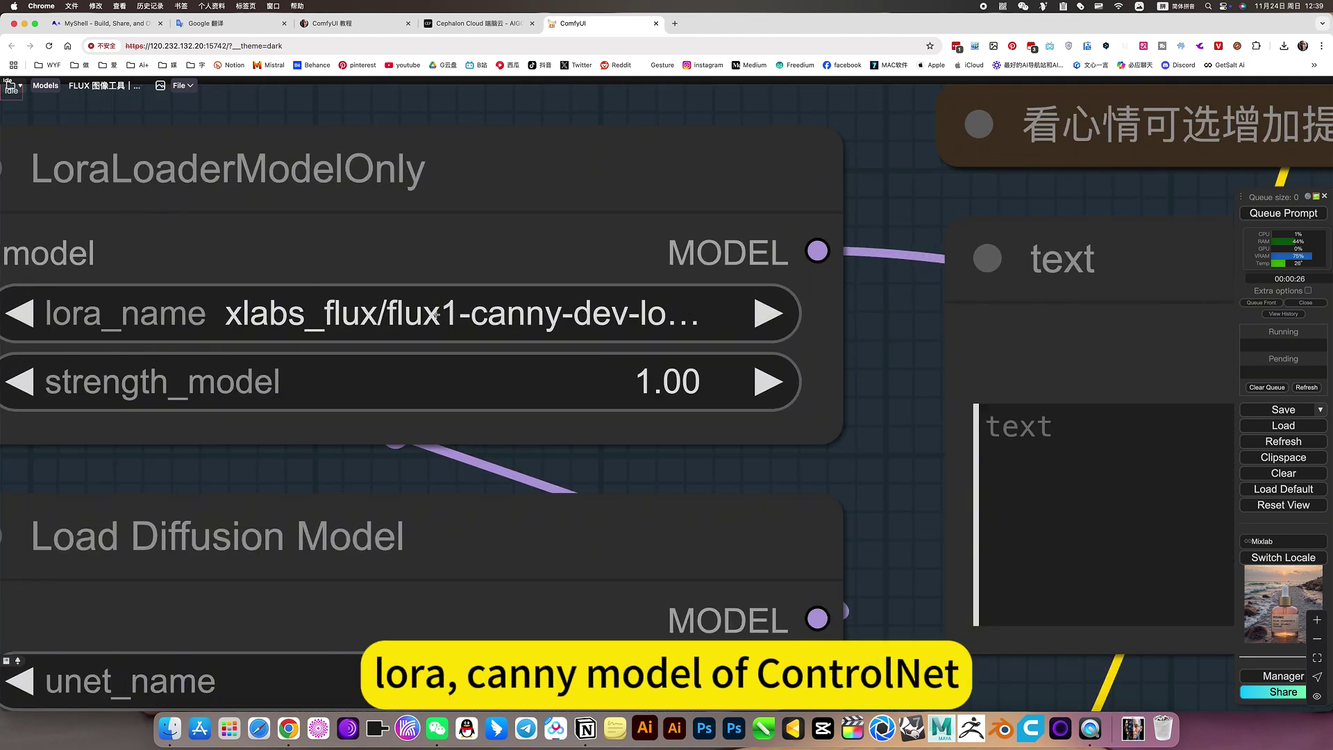
- Find flux1-depth-dev-lora.safetensors in the LoraLoaderModelOnly node's model list, and close the list without choosing a model
left_click(494, 320)
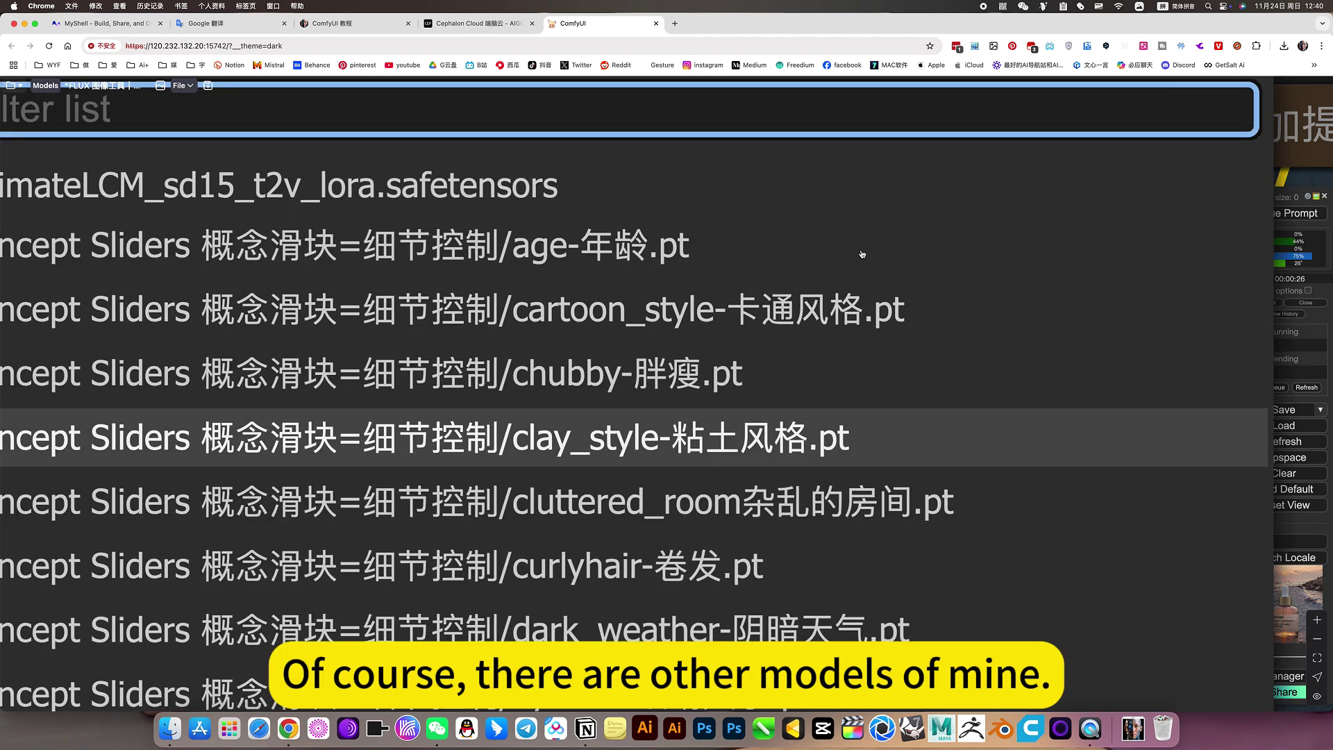
left_click(1292, 179)
scroll(927, 316, "down", 5)
left_click(785, 319)
scroll(931, 373, "down", 3)
scroll(930, 373, "down", 15)
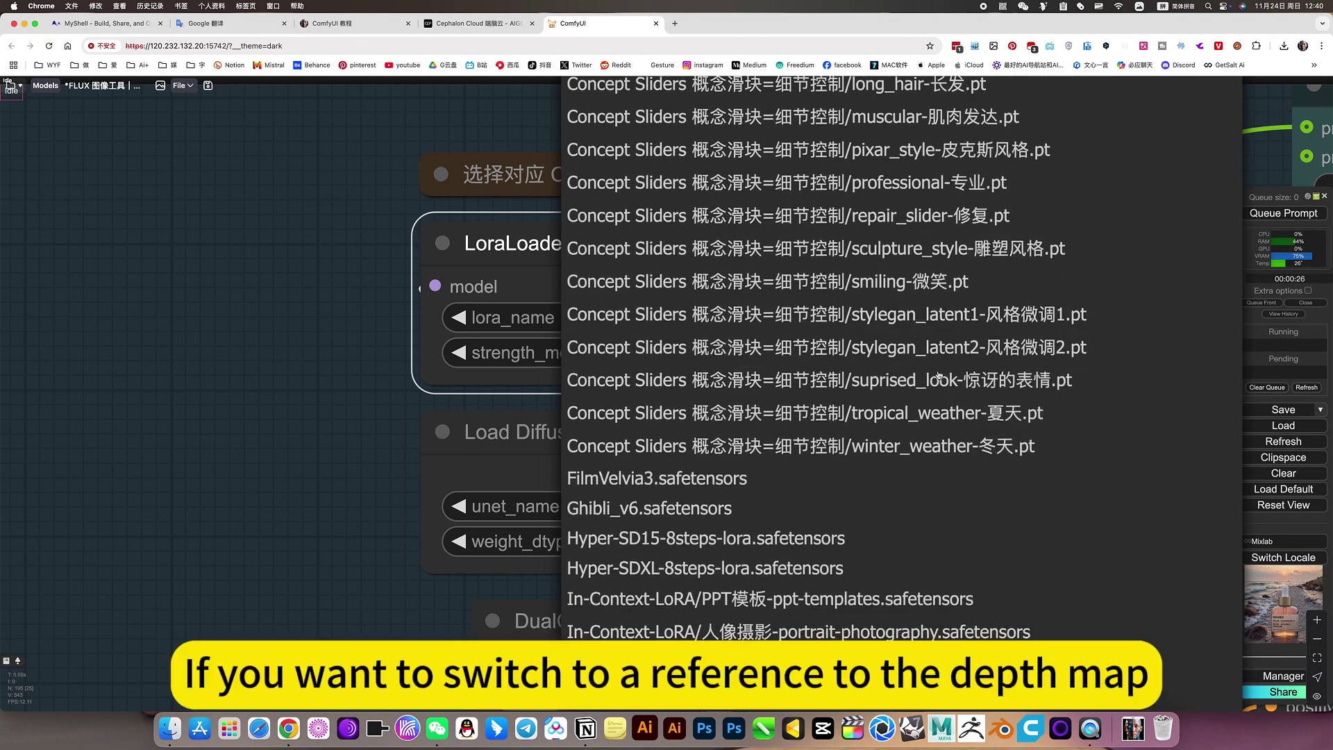
scroll(938, 374, "down", 20)
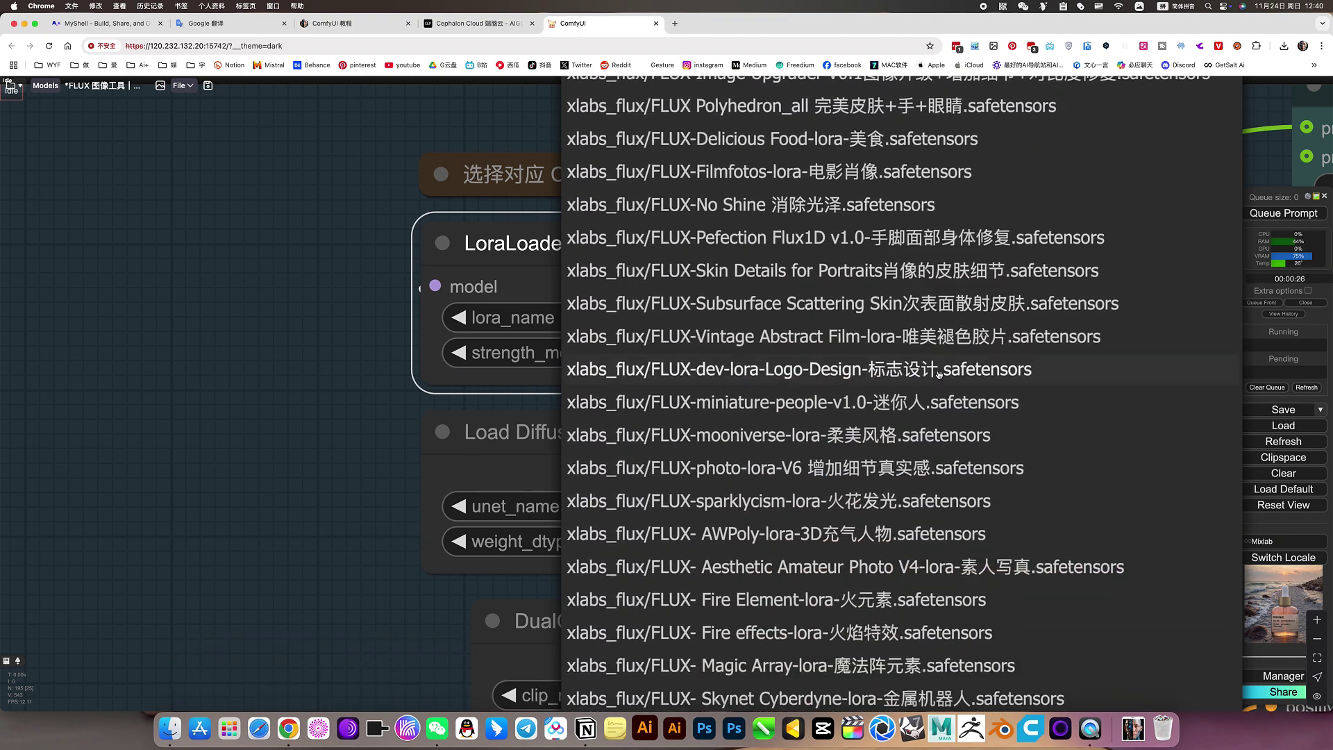
scroll(938, 375, "down", 20)
scroll(938, 375, "down", 10)
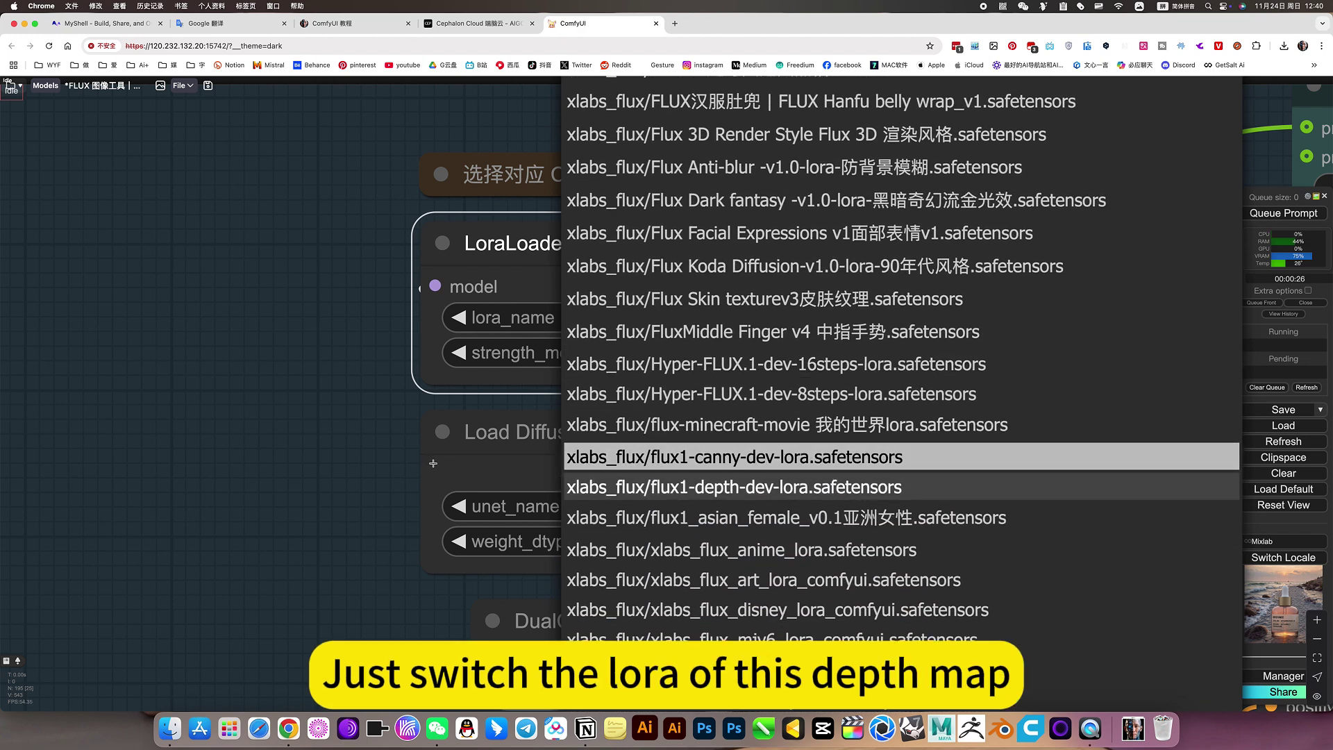
left_click(290, 412)
- Examine the models selected in the Load Diffusion Model and DualCLIPLoader nodes
scroll(289, 416, "down", 5)
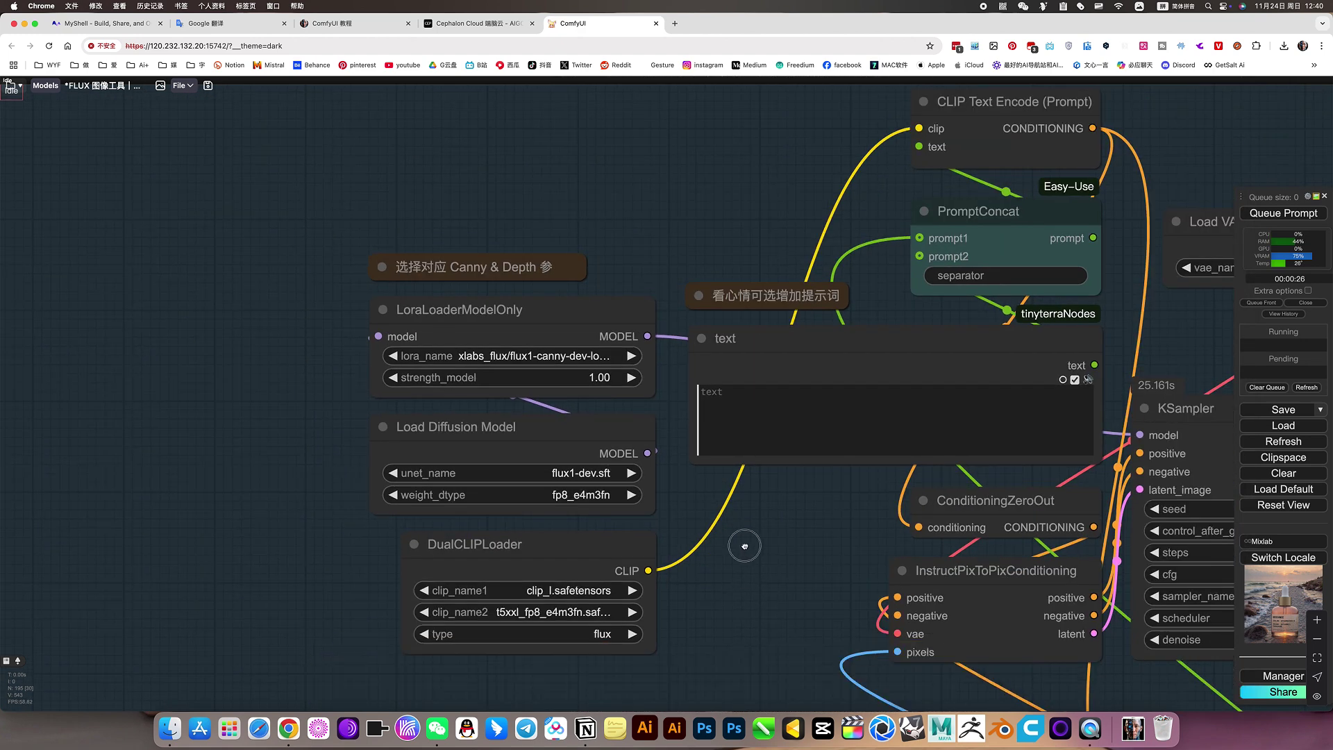
scroll(750, 517, "down", 5)
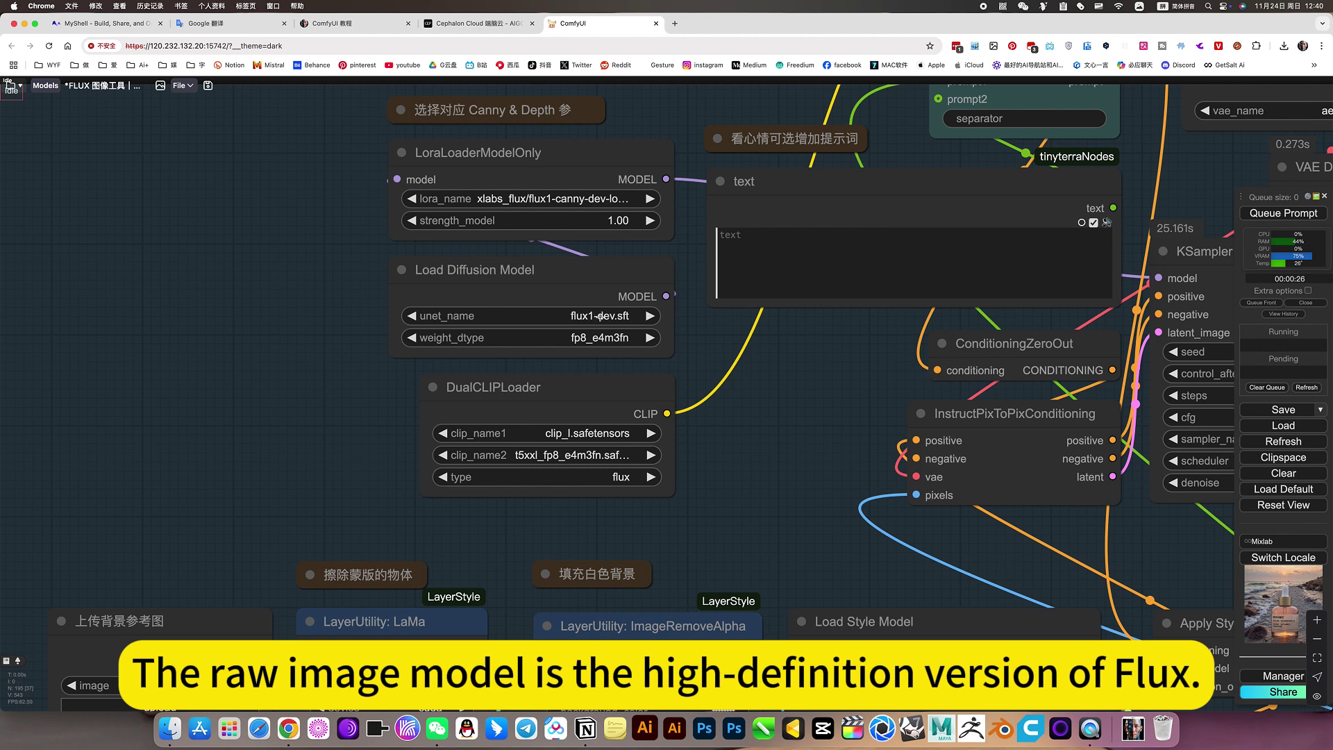
scroll(825, 500, "down", 6)
scroll(741, 397, "up", 3)
left_click_drag(982, 615, 964, 618)
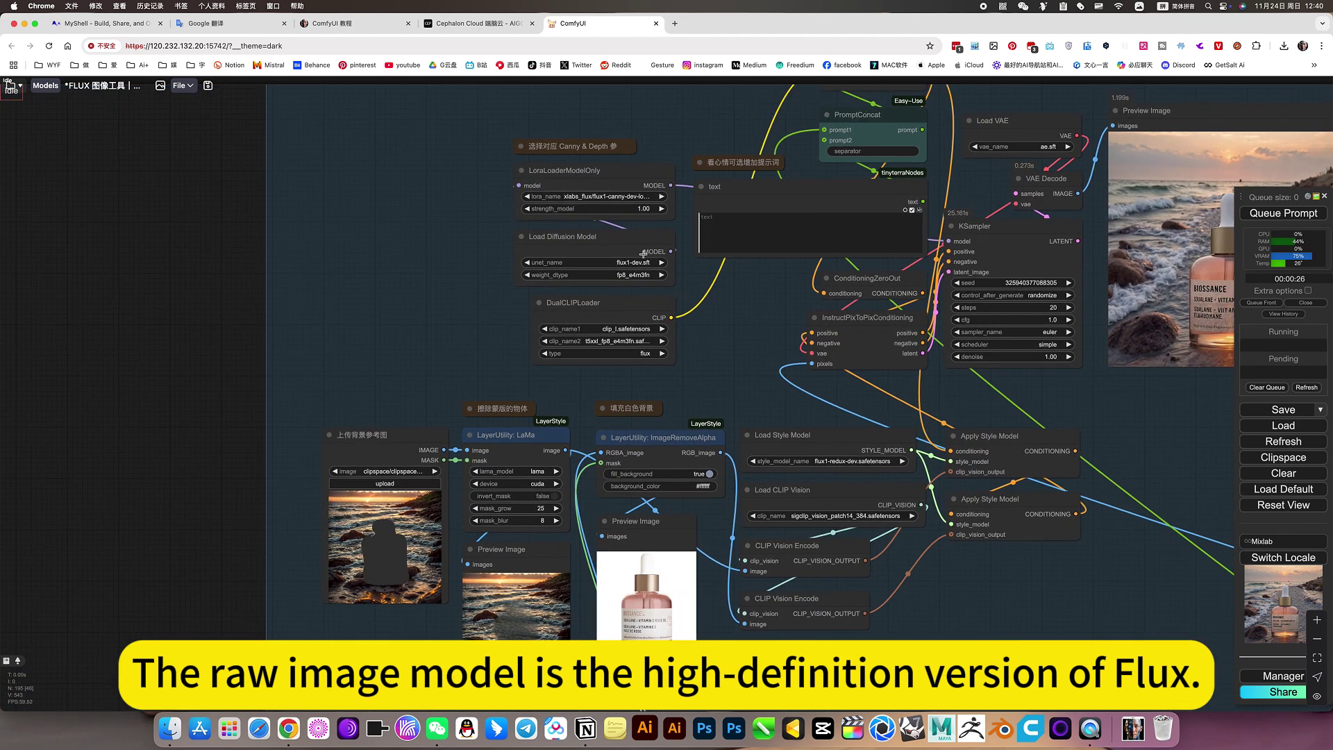
- Examine the Load Style Model and Load CLIP Vision nodes and how they feed the Apply Style Model nodes
left_click_drag(722, 338, 712, 213)
scroll(972, 481, "down", 4)
scroll(749, 307, "up", 10)
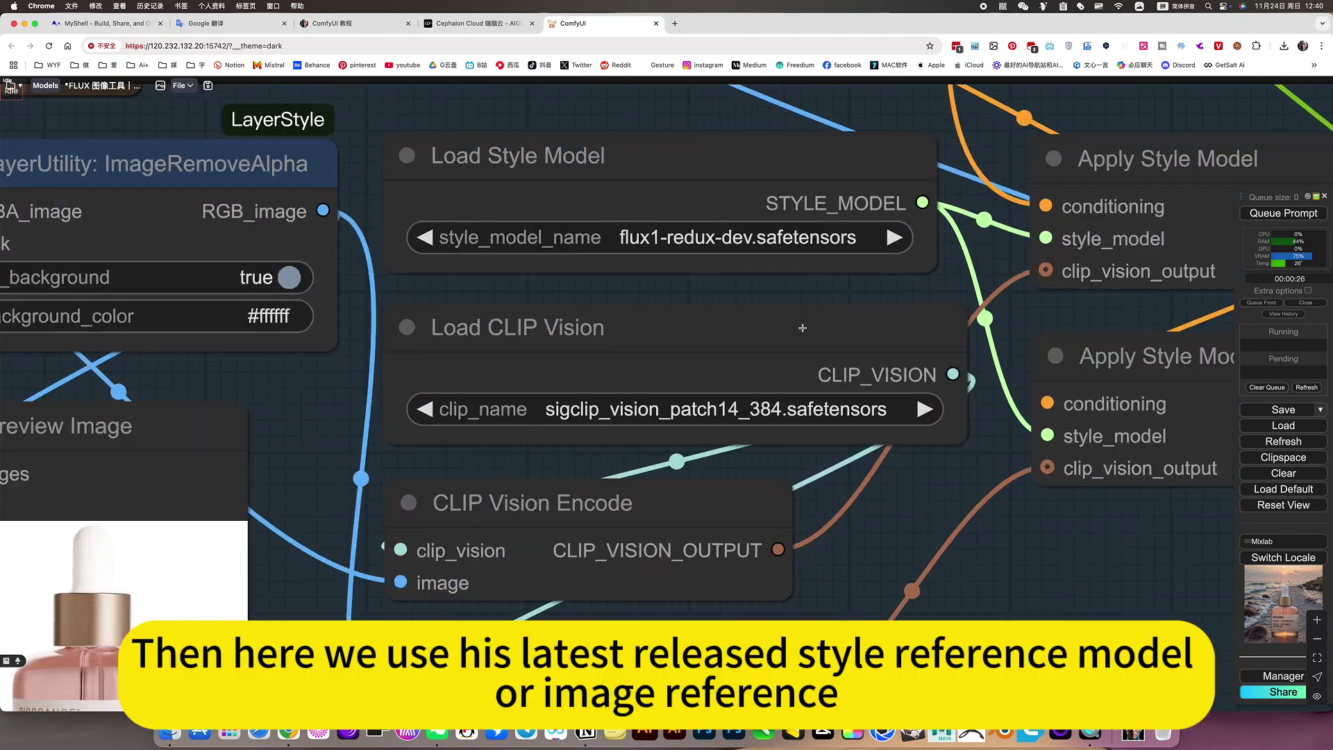
scroll(652, 146, "up", 4)
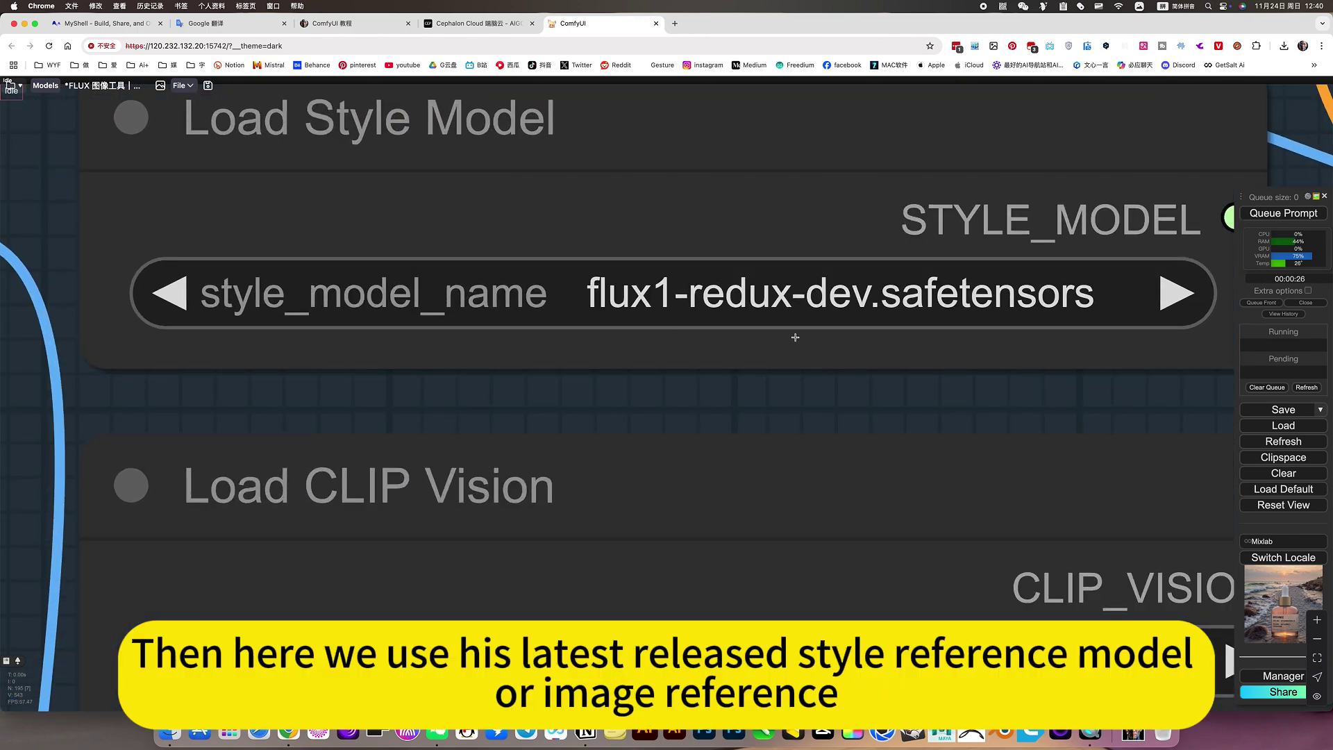
scroll(728, 326, "down", 5)
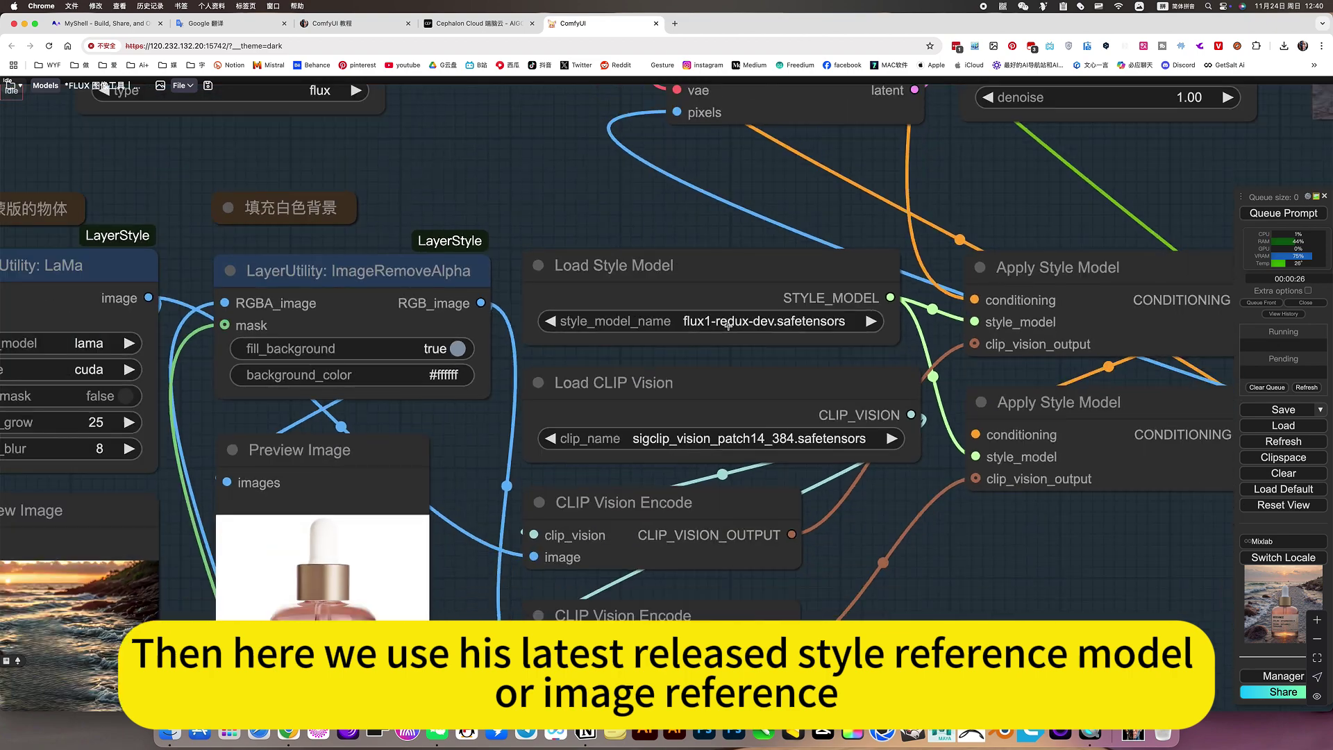
scroll(707, 322, "down", 10)
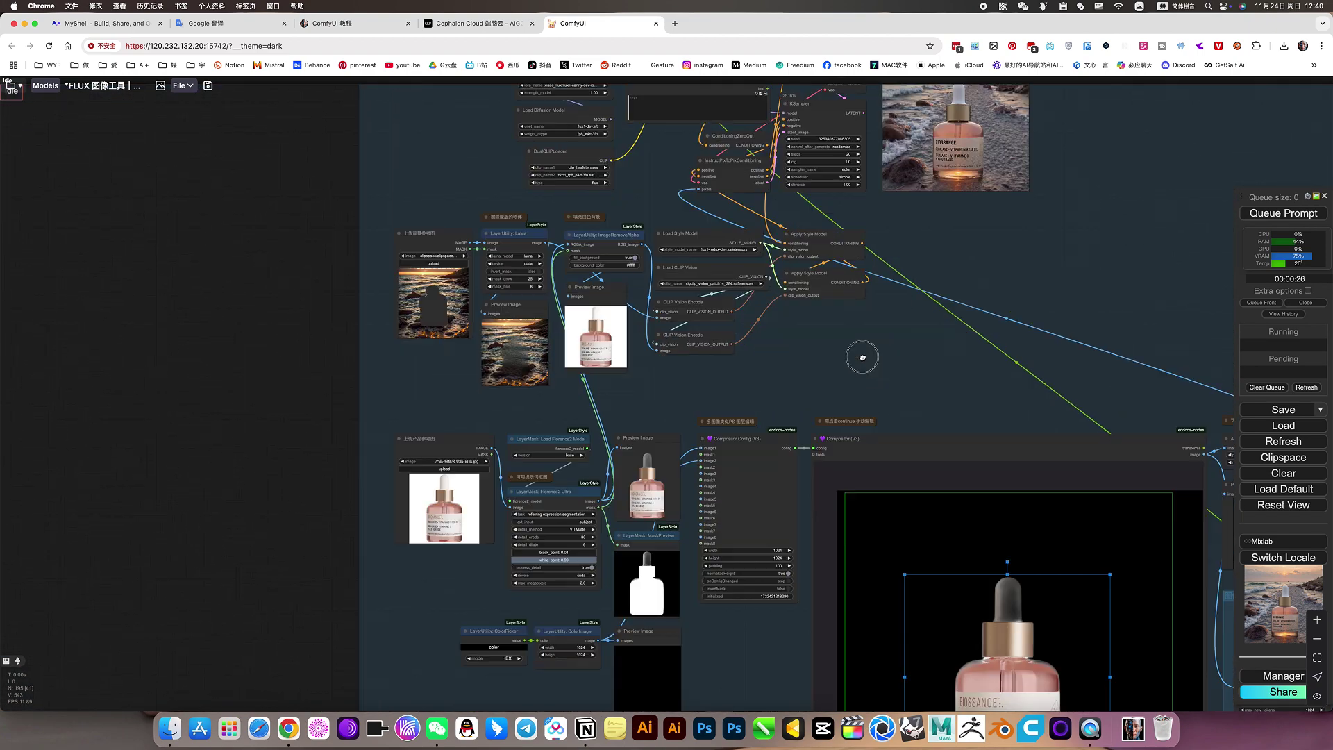
- Examine the AIO Aux Preprocessor node beside the Compositor and its line-drawing preview
left_click_drag(862, 356, 846, 325)
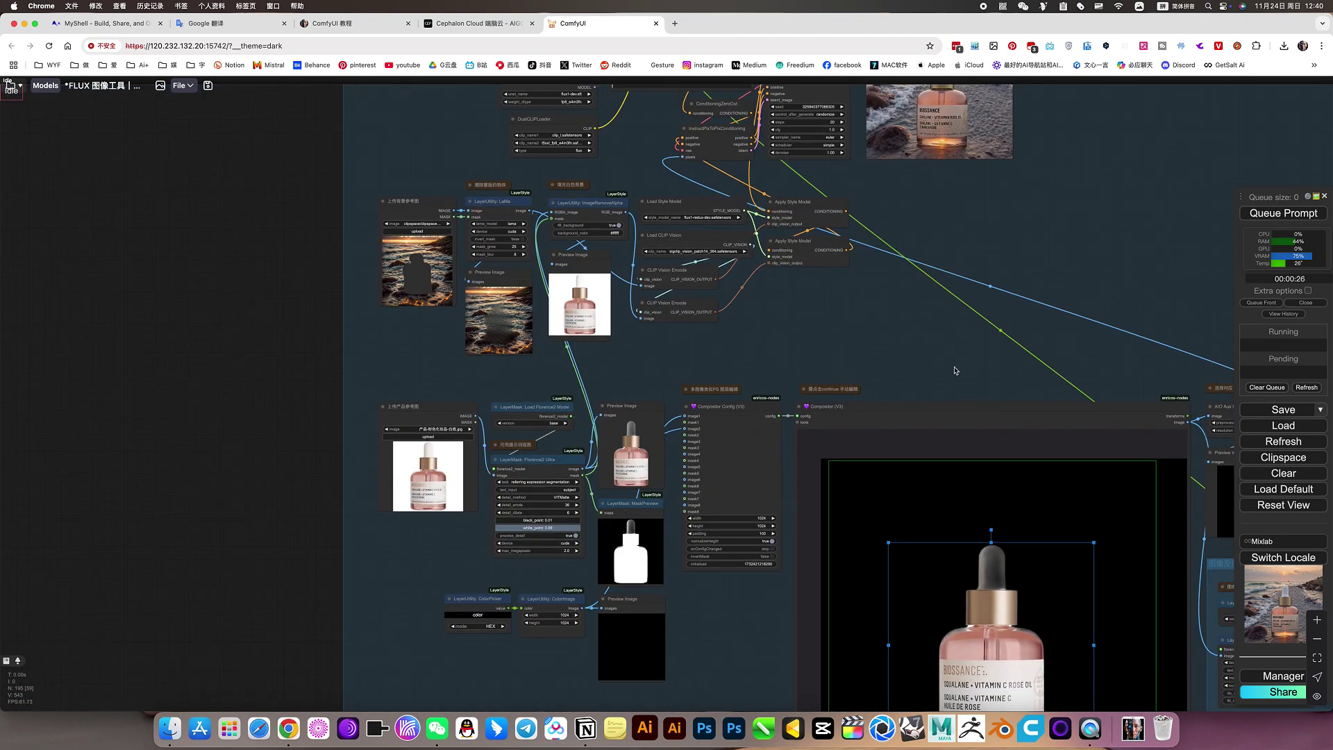
scroll(833, 359, "right", 5)
scroll(952, 456, "up", 6)
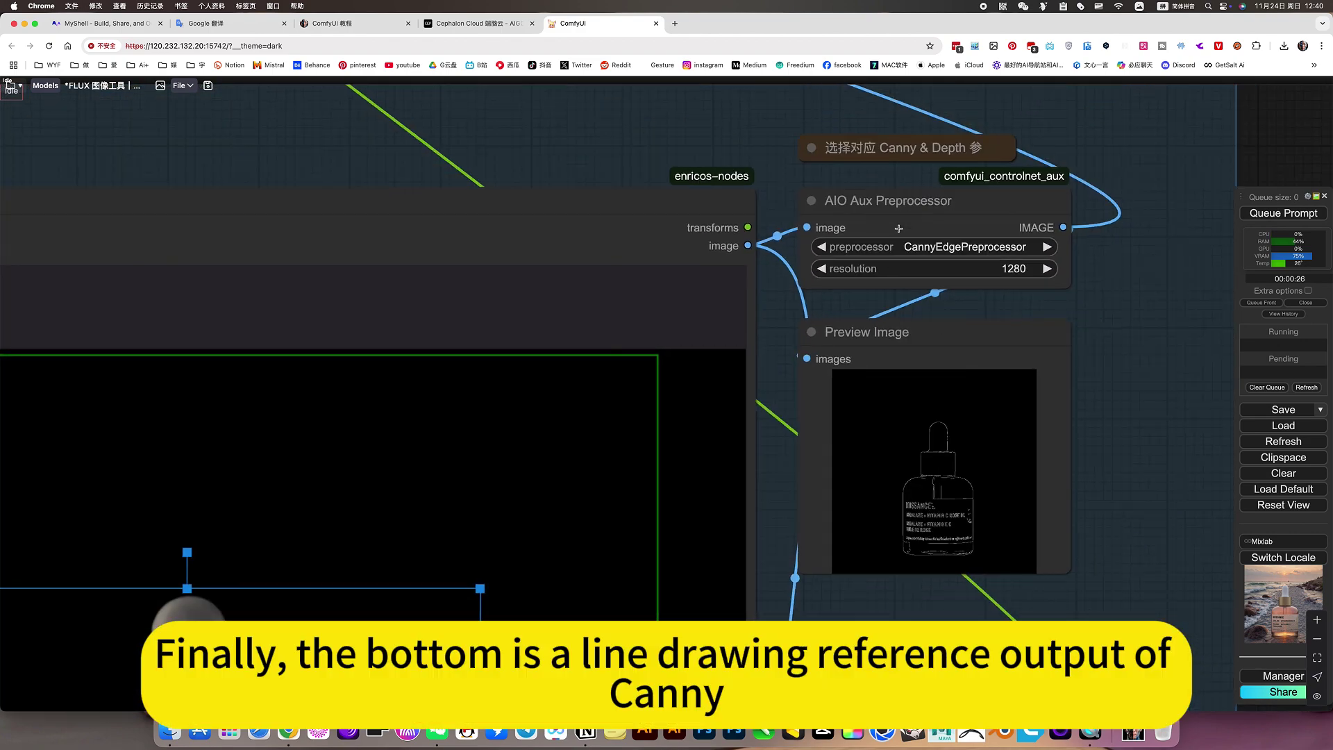
scroll(1000, 424, "down", 8)
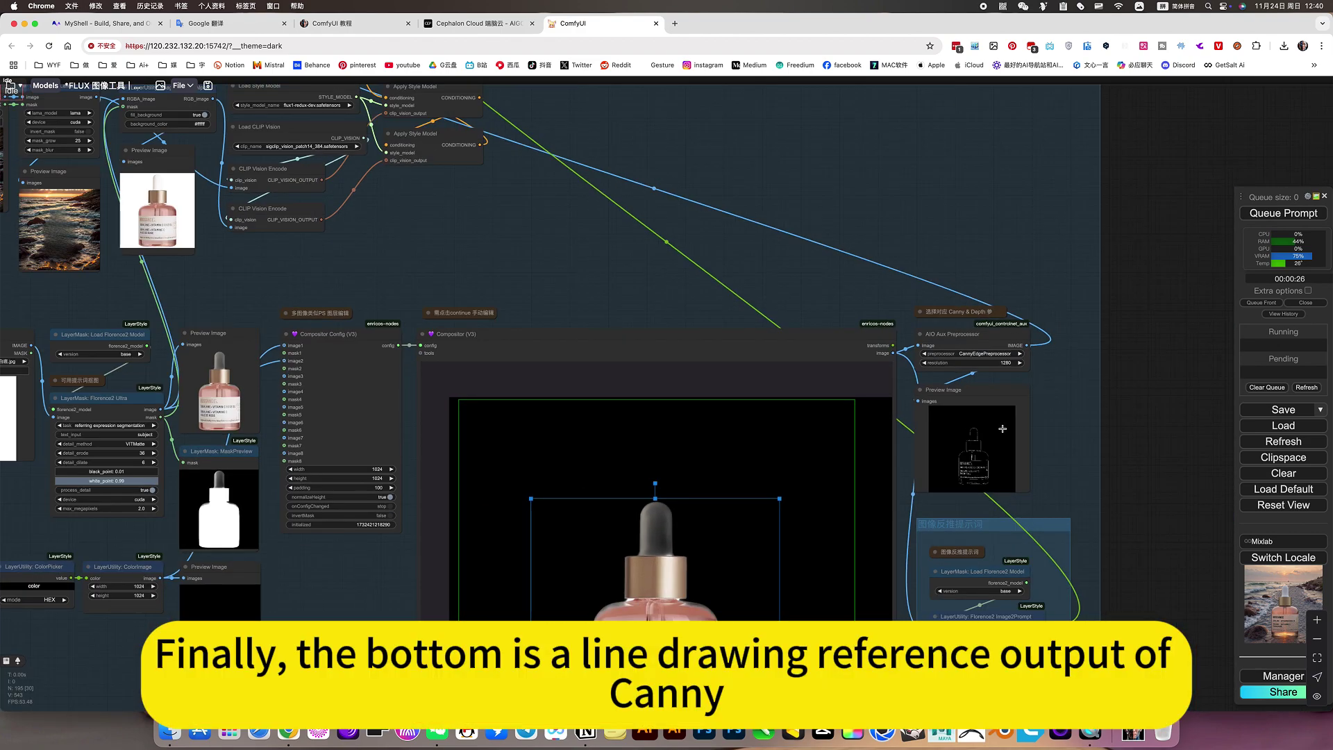
- Review how the cut-out product image feeds the Compositor Config node and how the Compositor canvas positions it
scroll(706, 384, "up", 5)
scroll(706, 383, "up", 4)
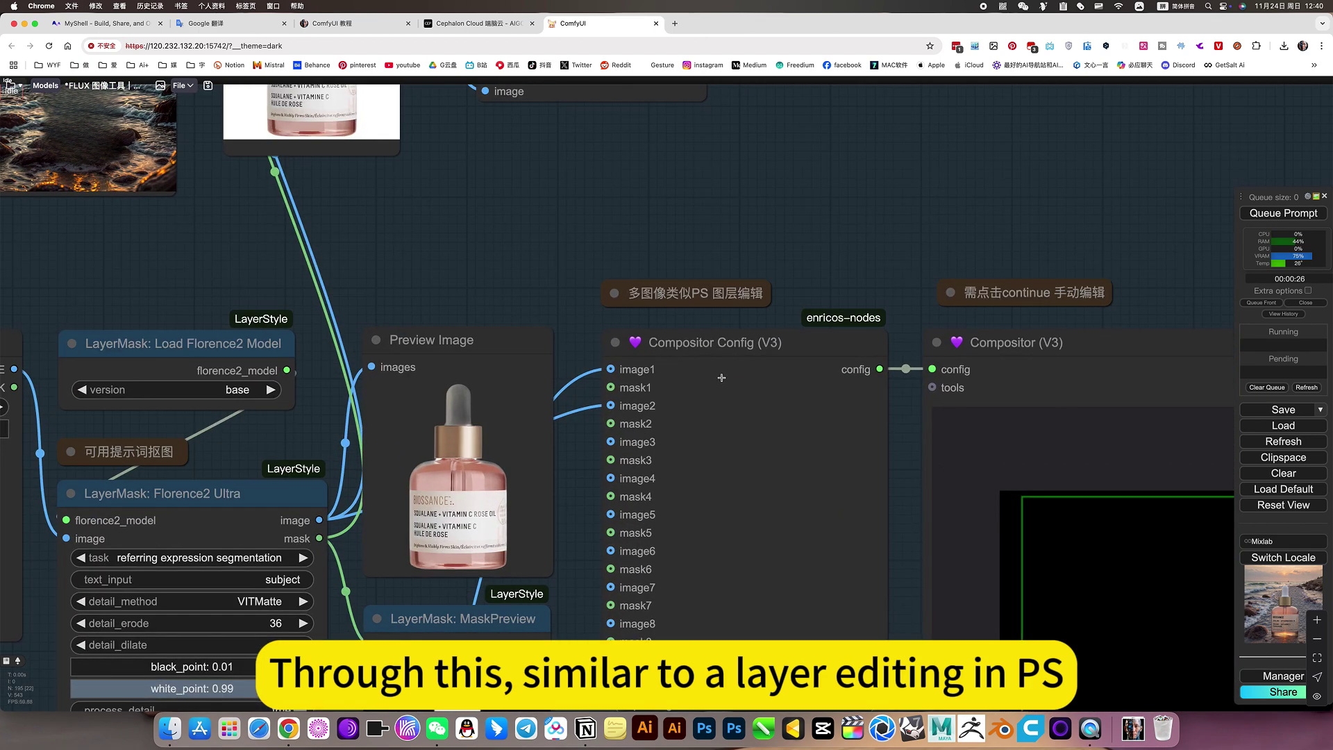
scroll(755, 325, "down", 5)
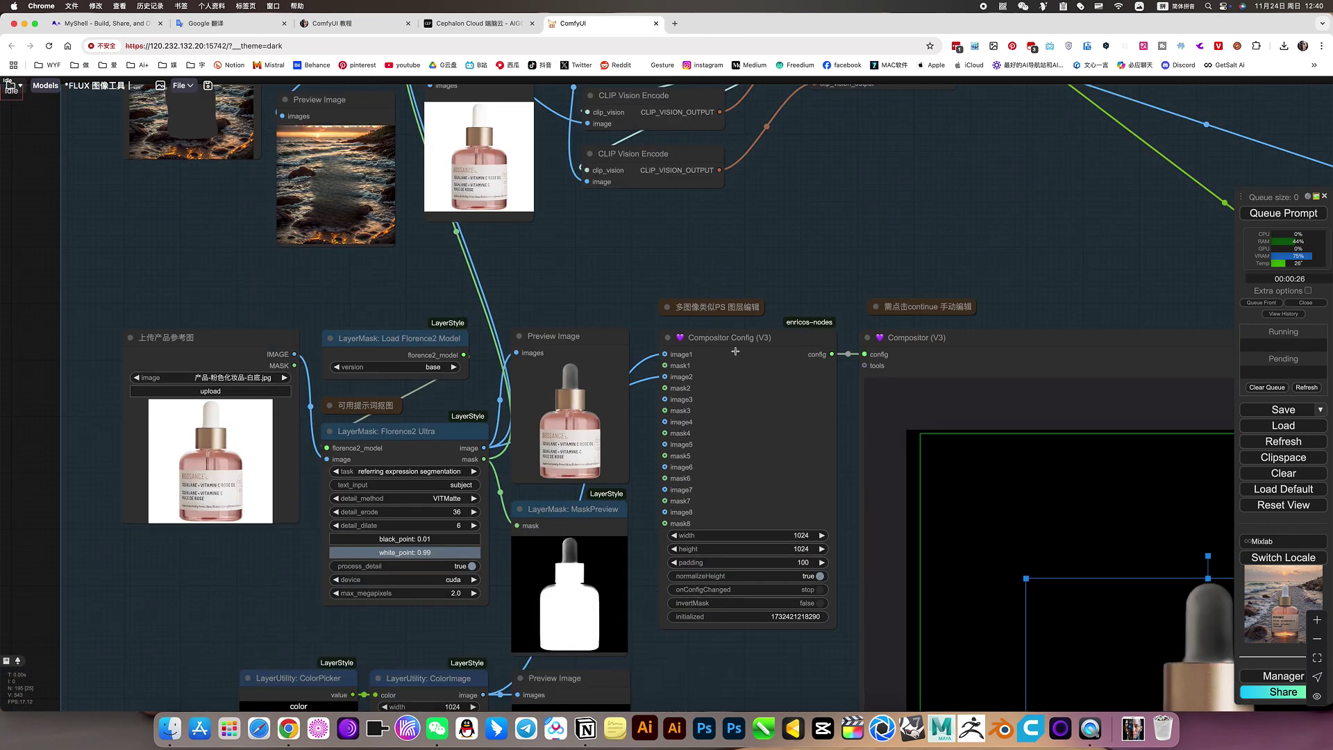
left_click_drag(1151, 236, 794, 148)
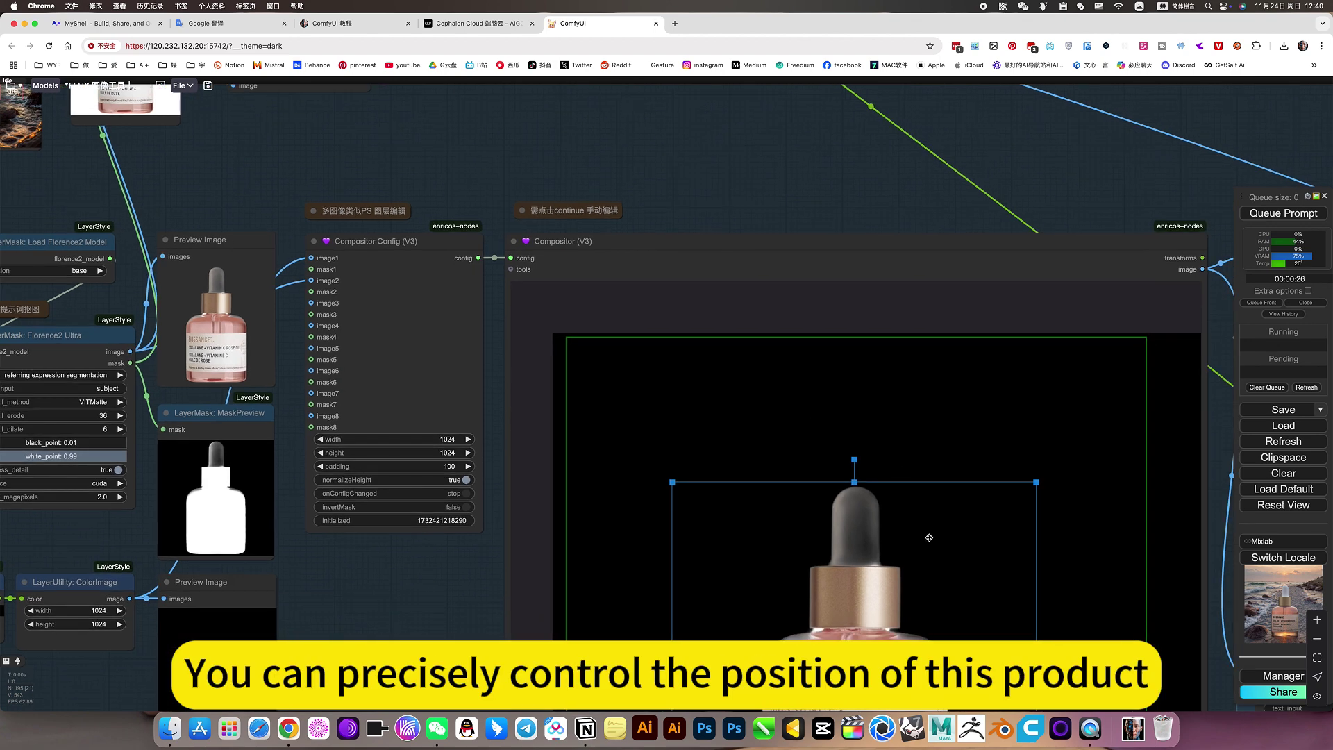
- Rescale the serum bottle on the Compositor canvas to demonstrate adjusting its size and placement
scroll(919, 516, "up", 3)
scroll(919, 516, "down", 5)
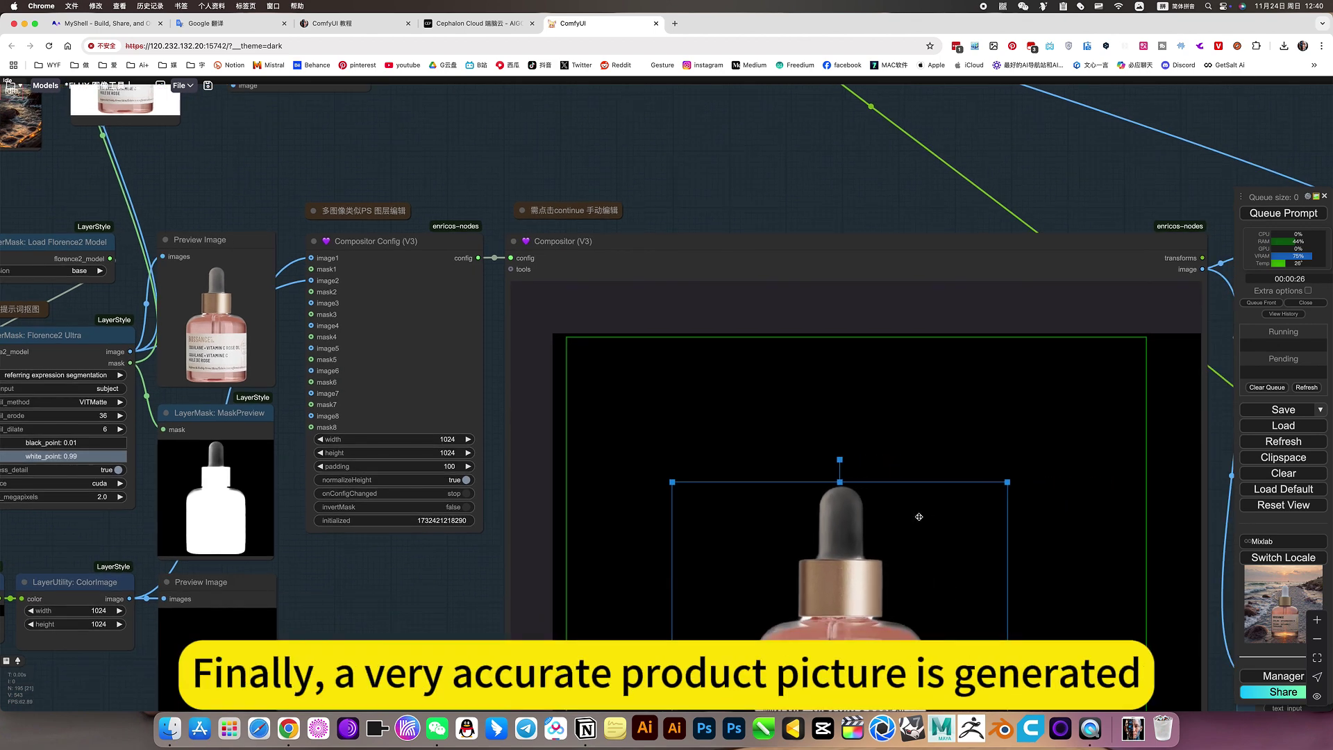
scroll(919, 516, "up", 2)
scroll(919, 517, "down", 1)
scroll(919, 517, "up", 2)
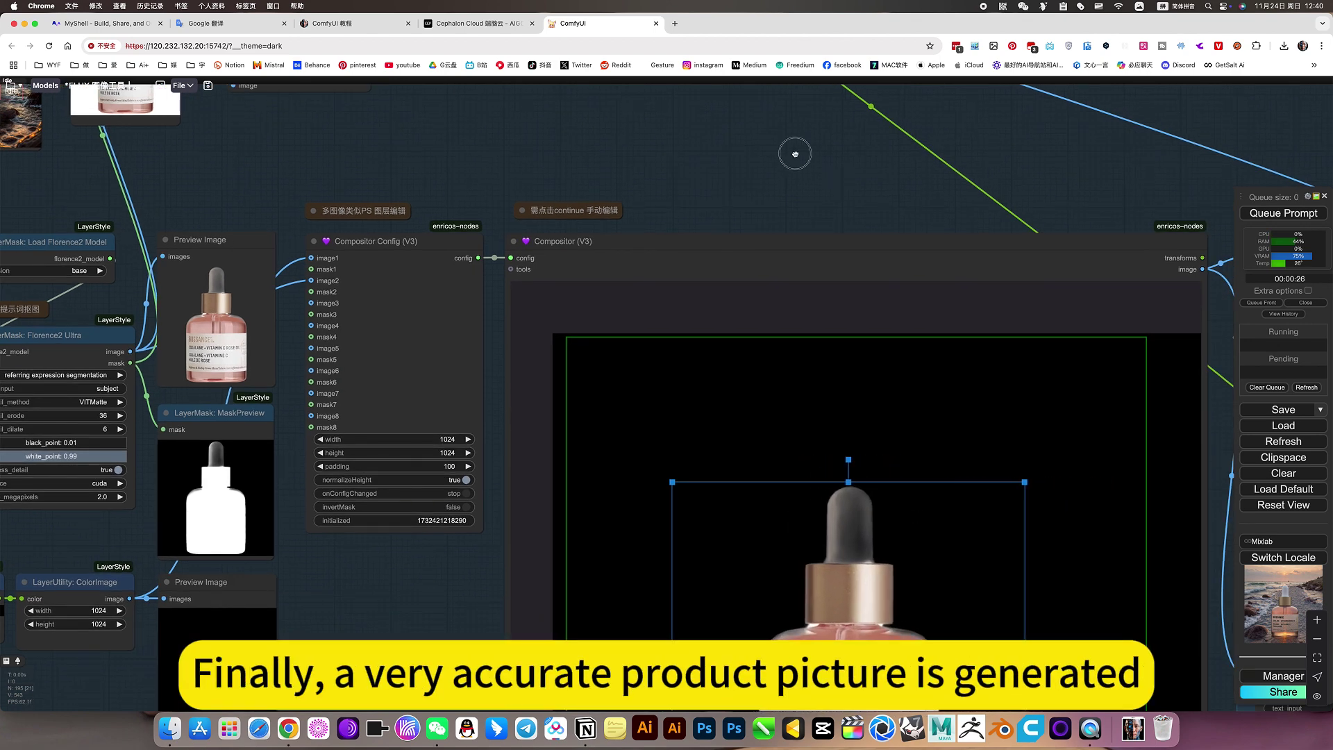
scroll(750, 152, "down", 5)
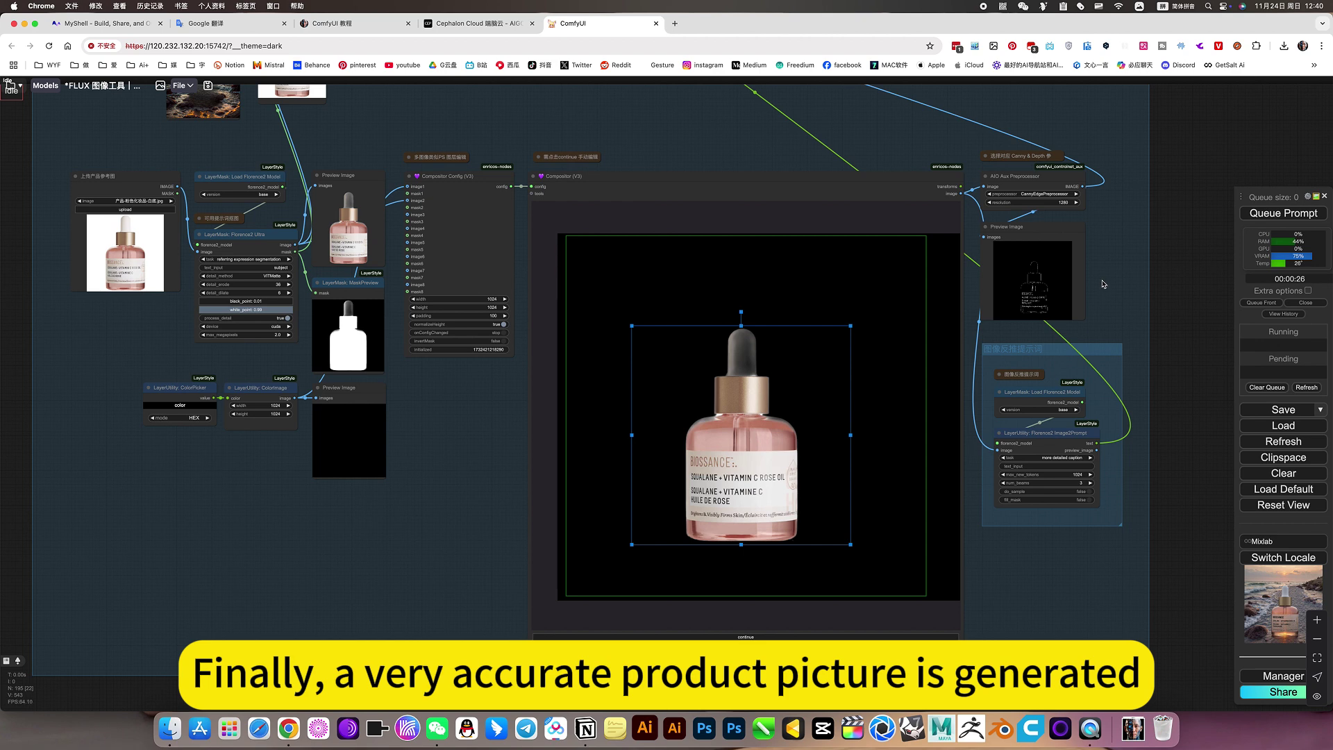
- Open the background reference image in the MaskEditor to inspect the mask over the perfume bottle, and close it without saving
left_click_drag(447, 476, 625, 619)
left_click_drag(632, 265, 684, 298)
scroll(586, 302, "up", 5)
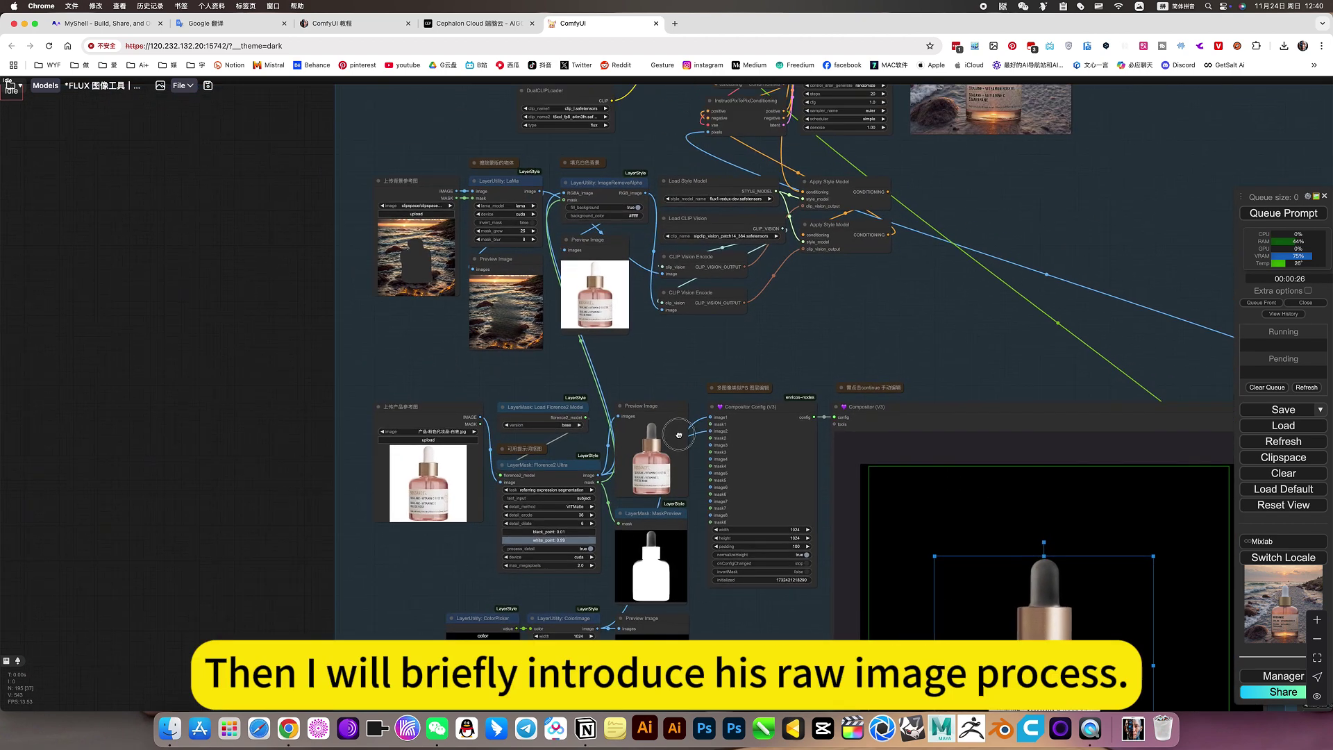
scroll(479, 245, "up", 6)
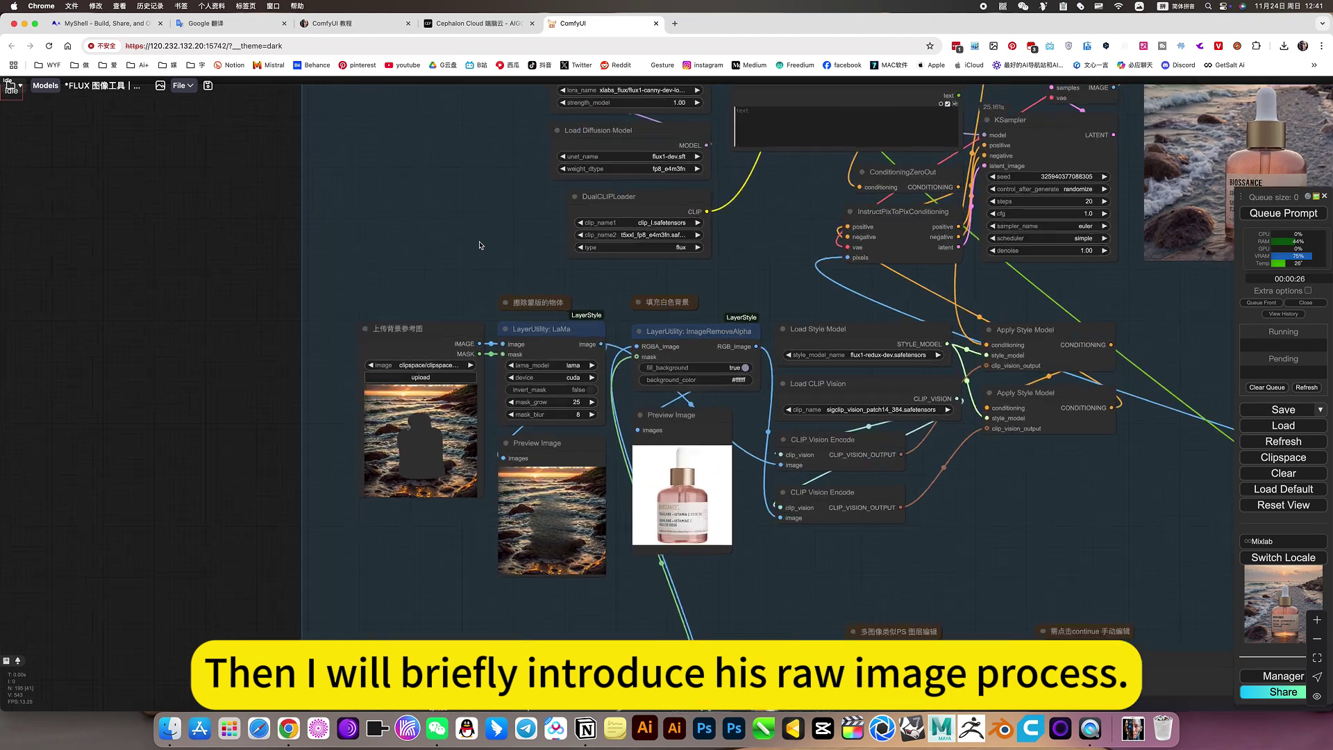
left_click_drag(411, 220, 338, 181)
scroll(329, 339, "up", 5)
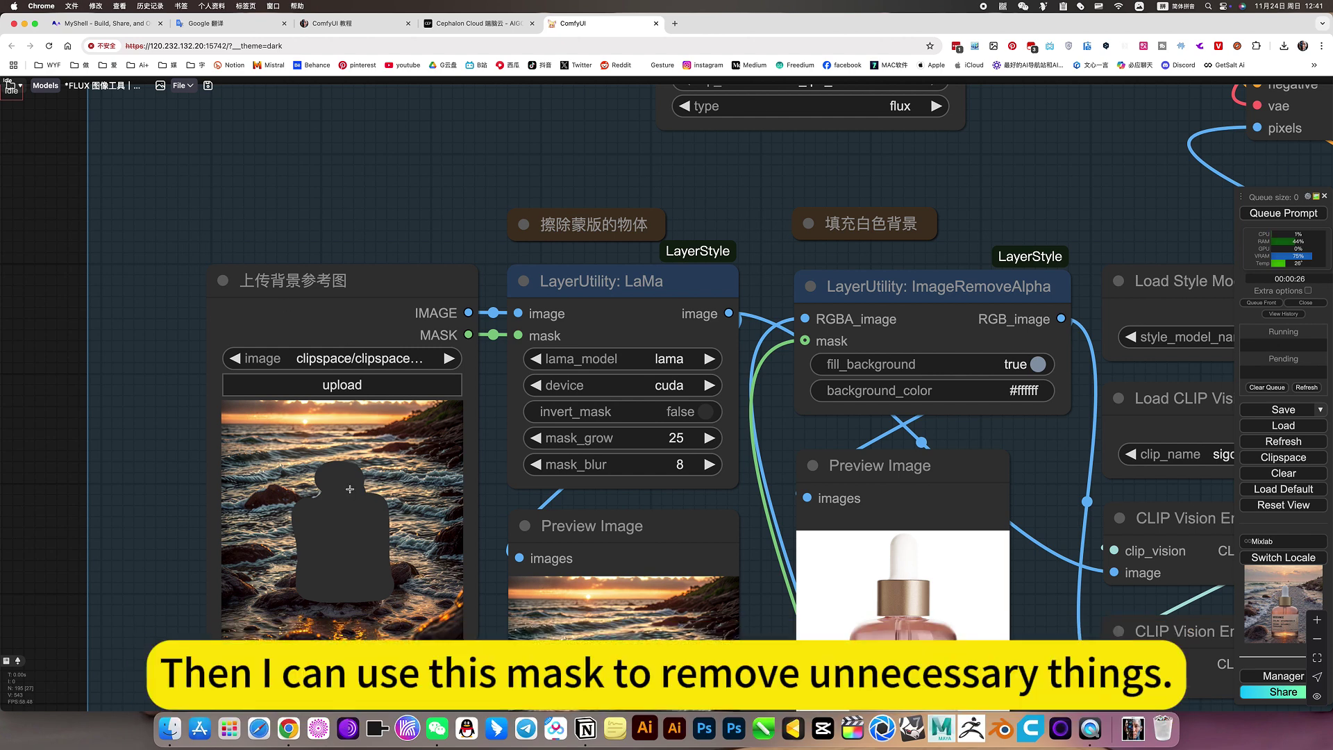
right_click(394, 446)
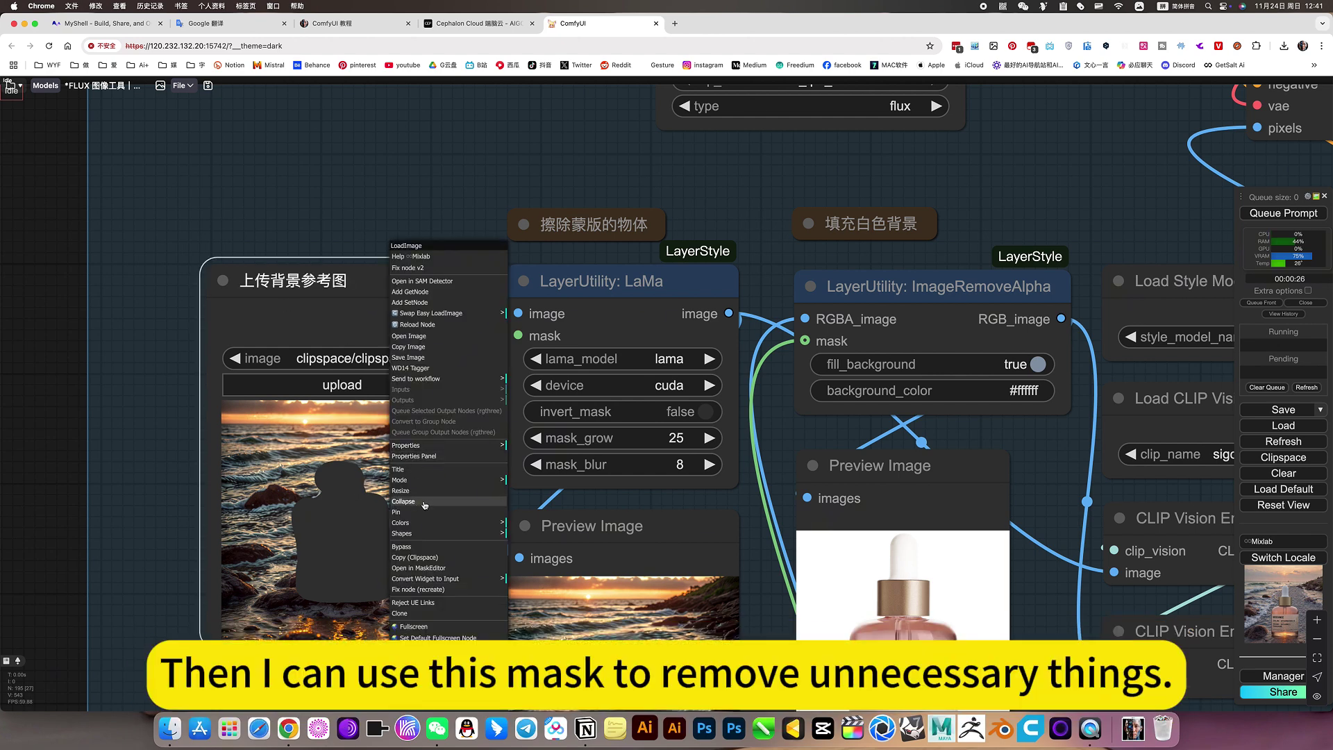
left_click(417, 567)
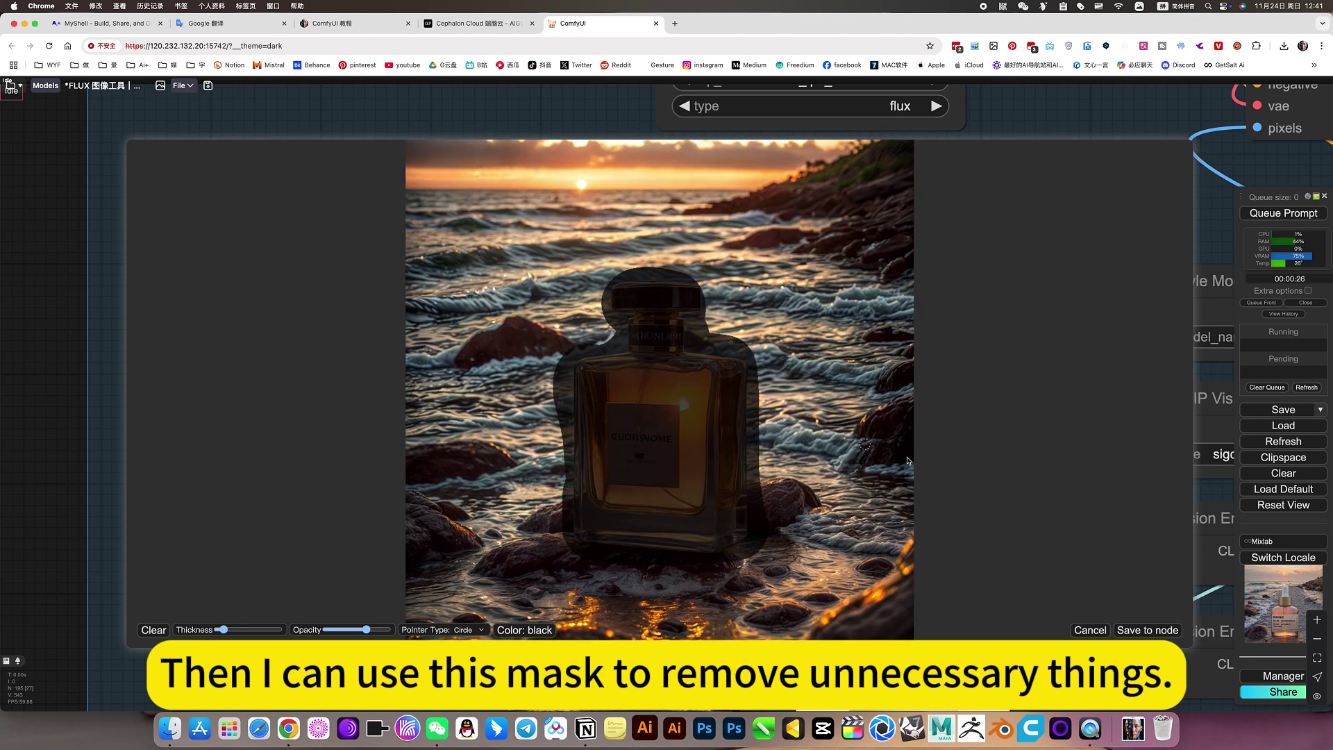
left_click(1089, 630)
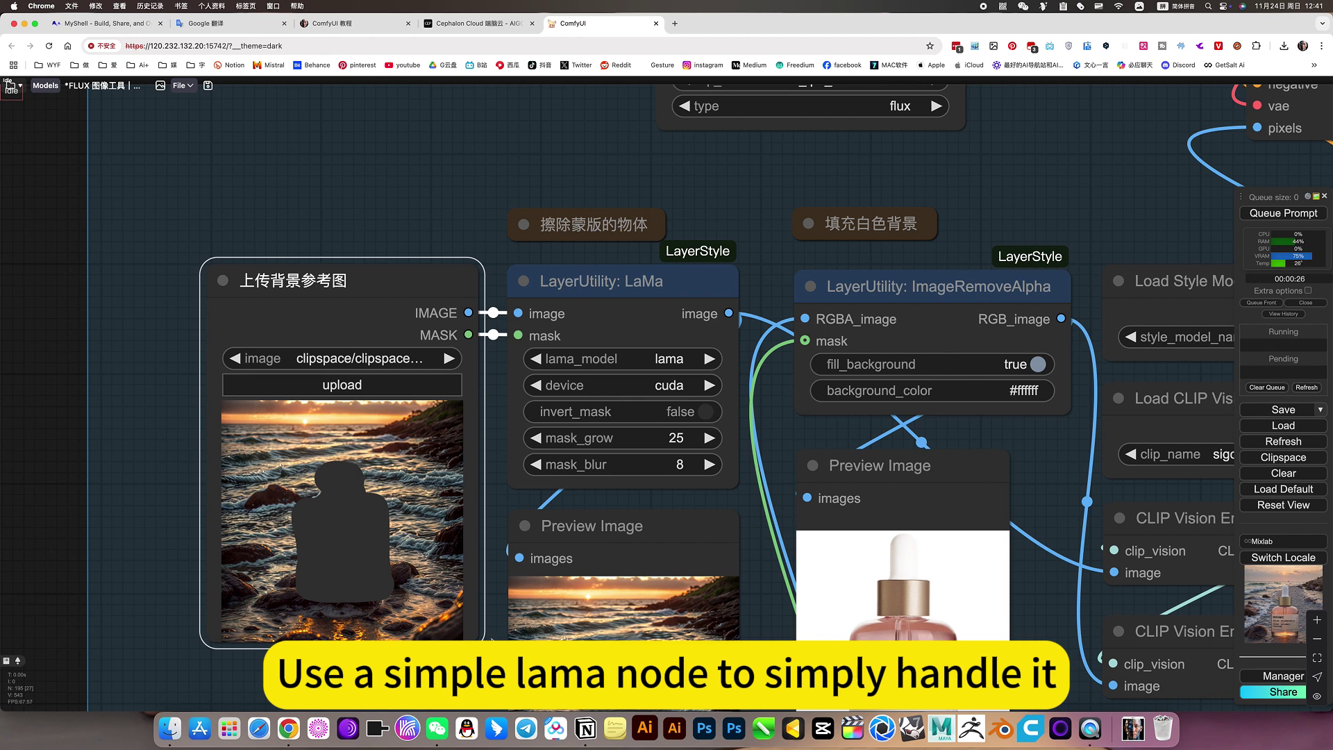
- Examine the LaMa node's erased background preview and how the background and product images feed the two CLIP Vision Encode nodes
scroll(502, 367, "down", 5)
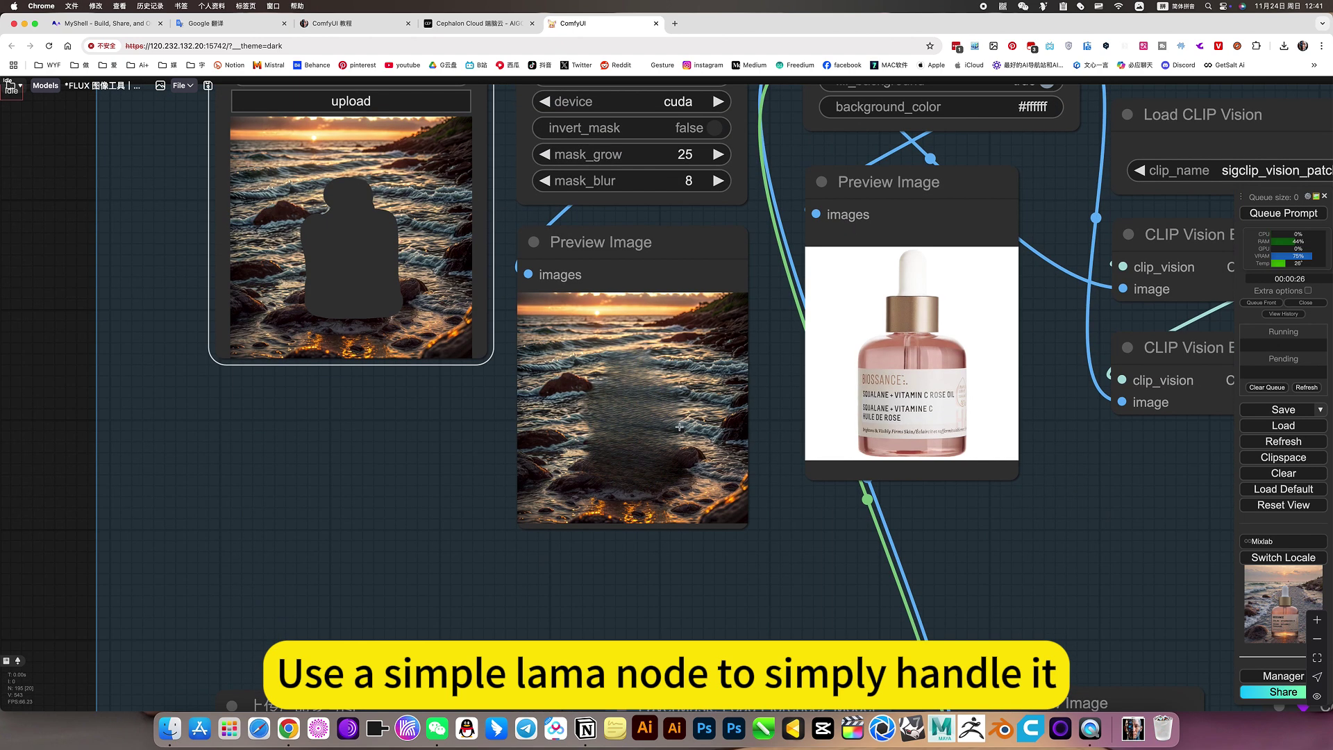
scroll(791, 515, "right", 5)
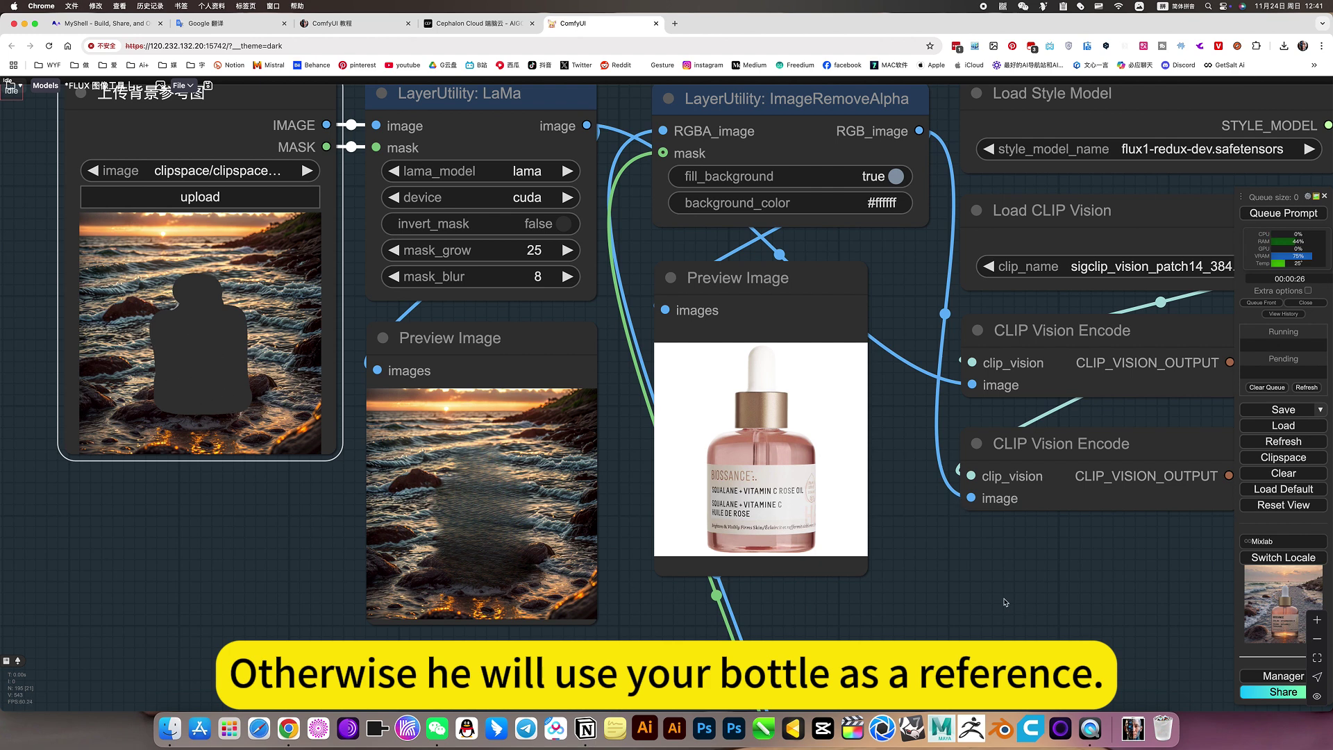
scroll(1003, 602, "right", 3)
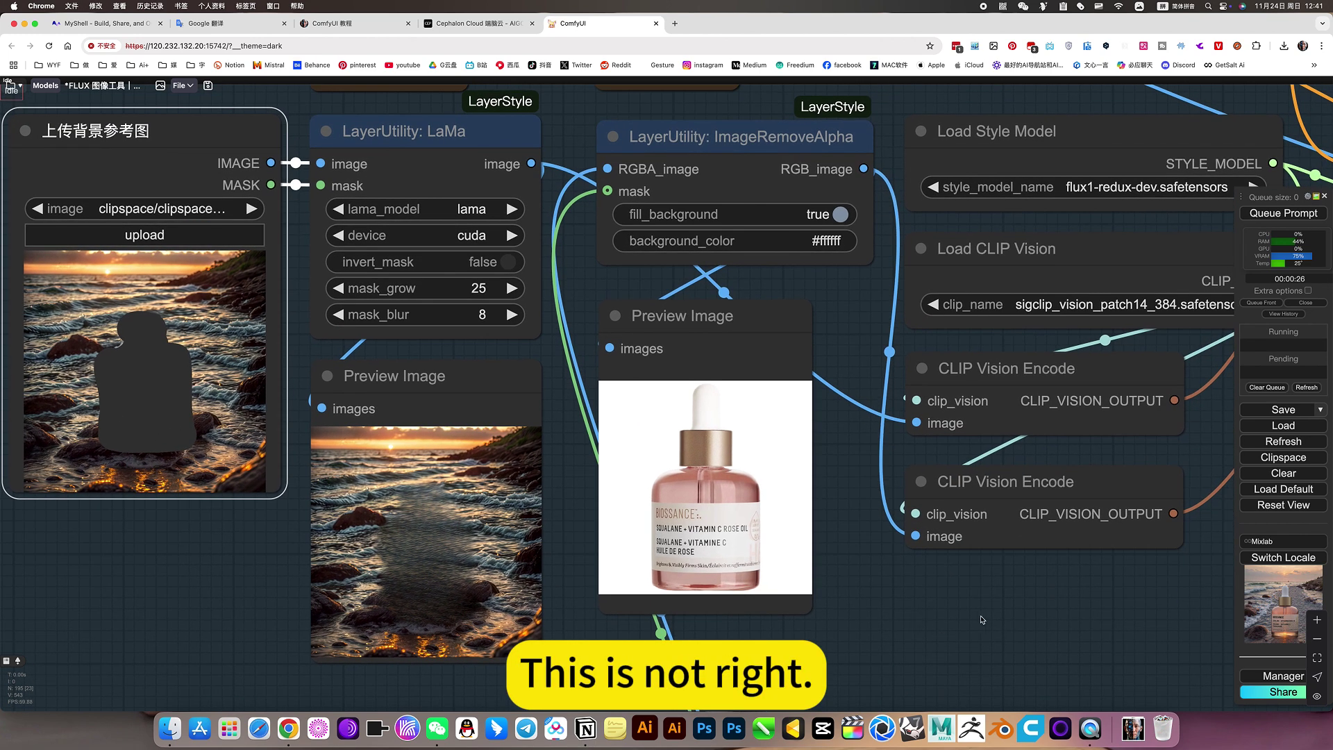
scroll(982, 619, "right", 3)
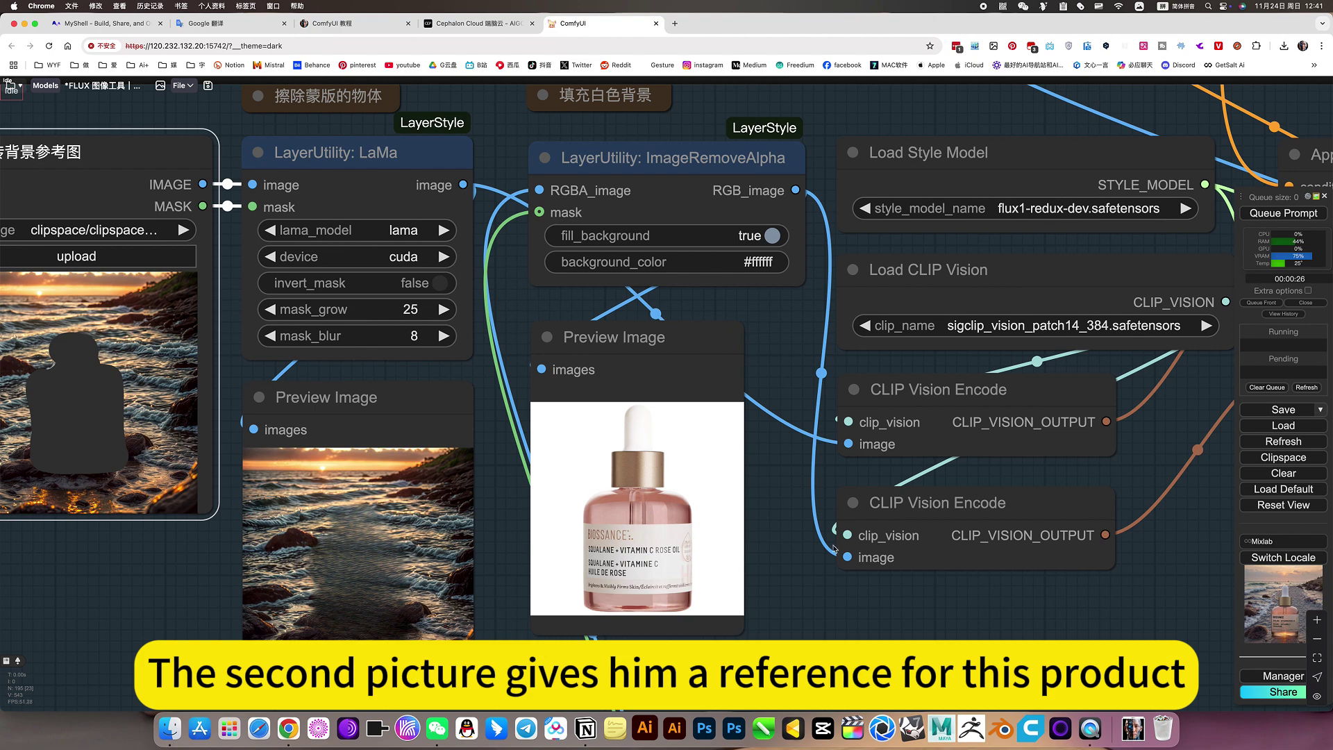
scroll(775, 595, "down", 5)
scroll(1038, 590, "right", 5)
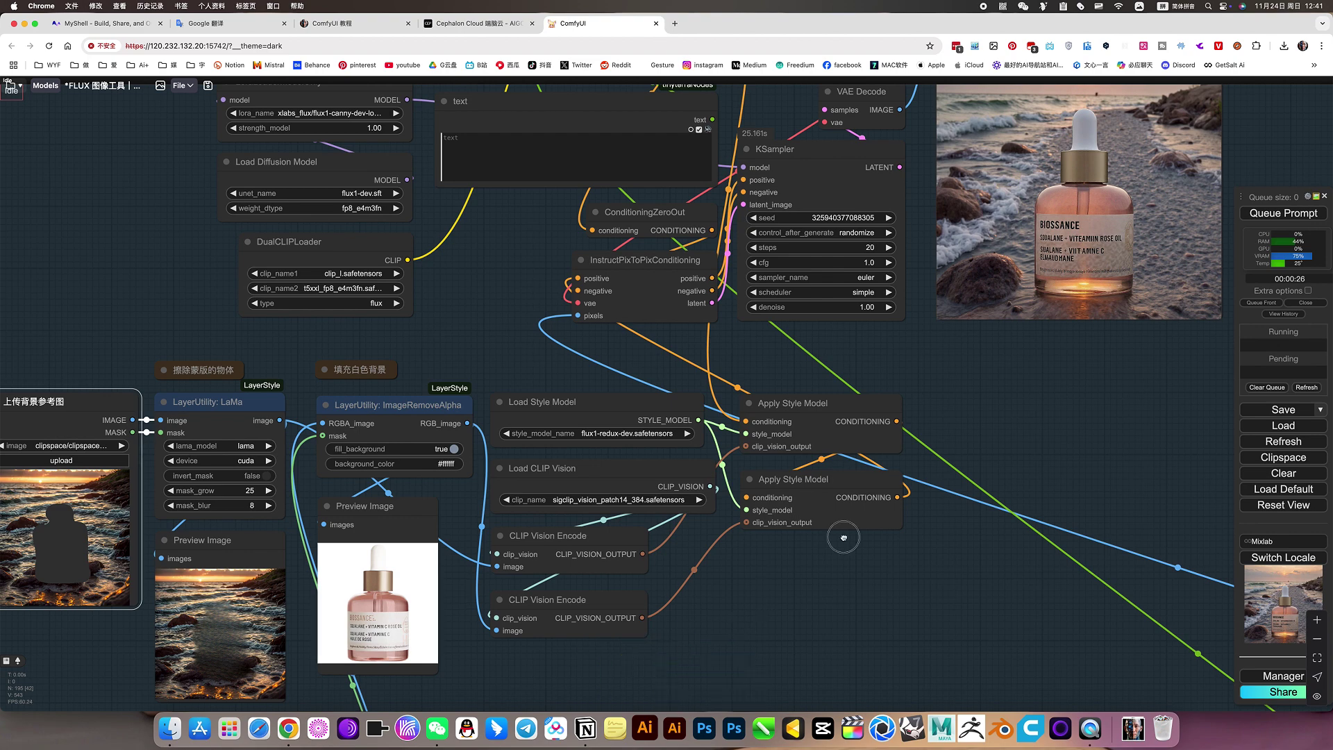
- Examine the ImageRemoveAlpha node's white background fill and its product preview
scroll(311, 665, "up", 10)
scroll(538, 494, "up", 3)
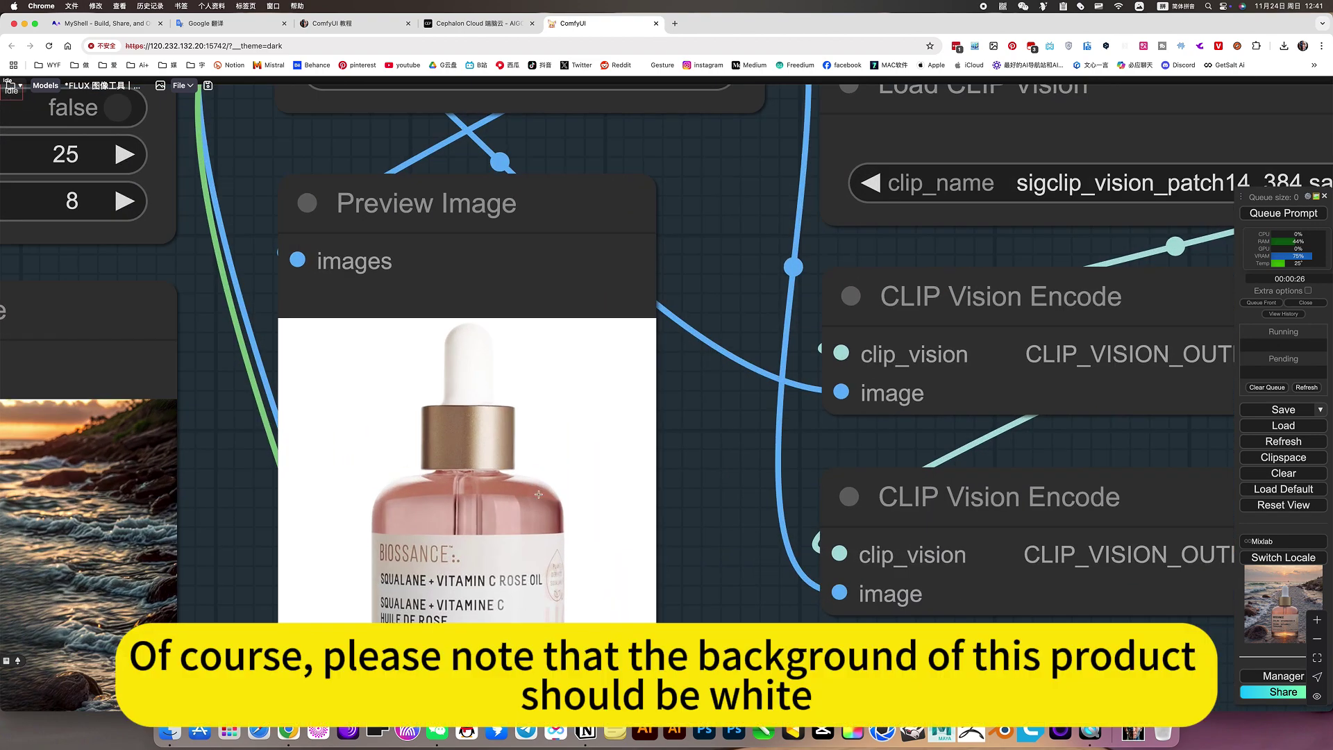
scroll(660, 436, "down", 6)
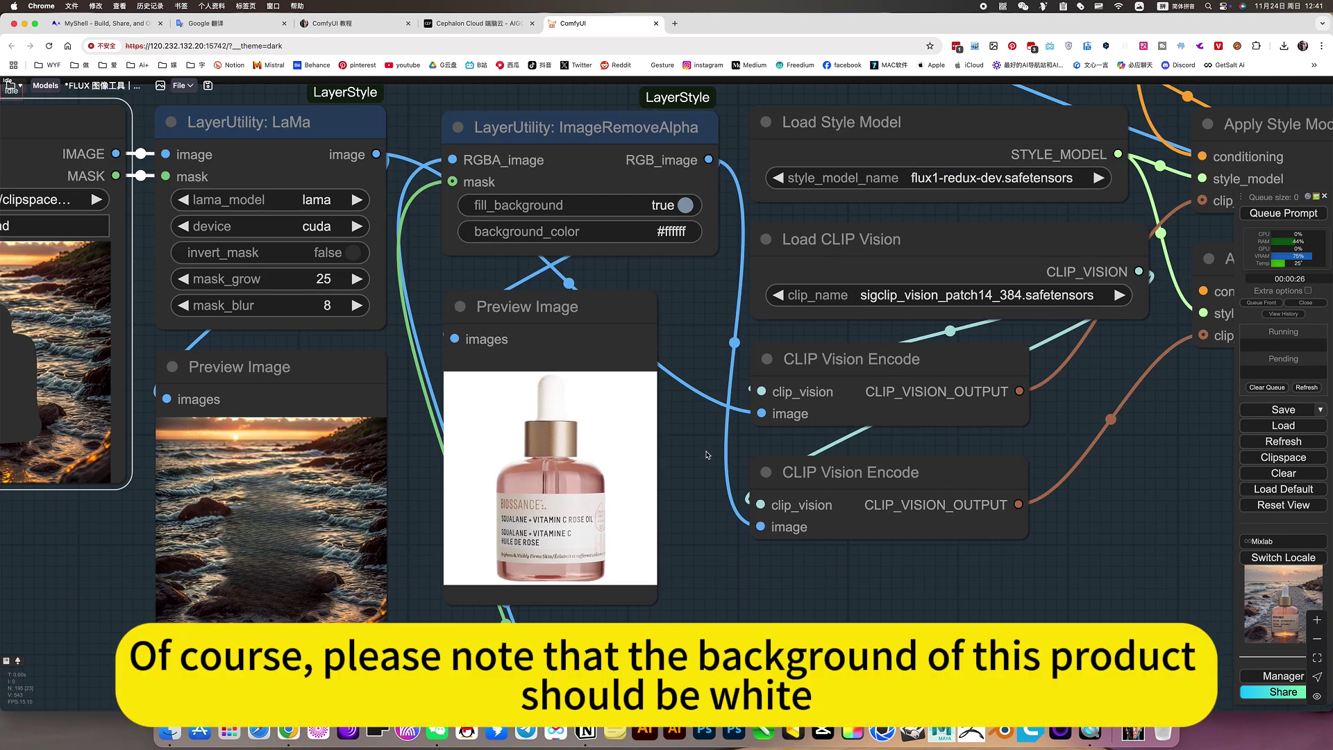
scroll(691, 467, "down", 1)
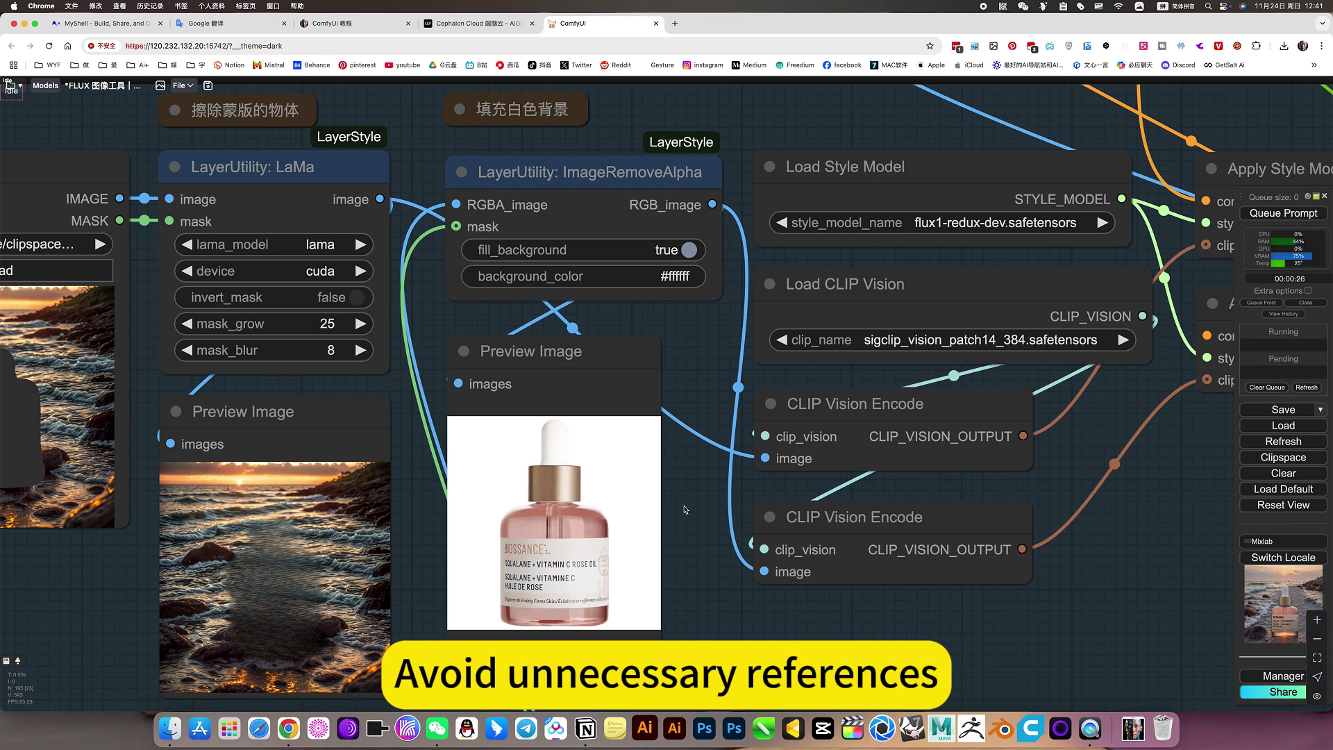
left_click_drag(690, 547, 694, 629)
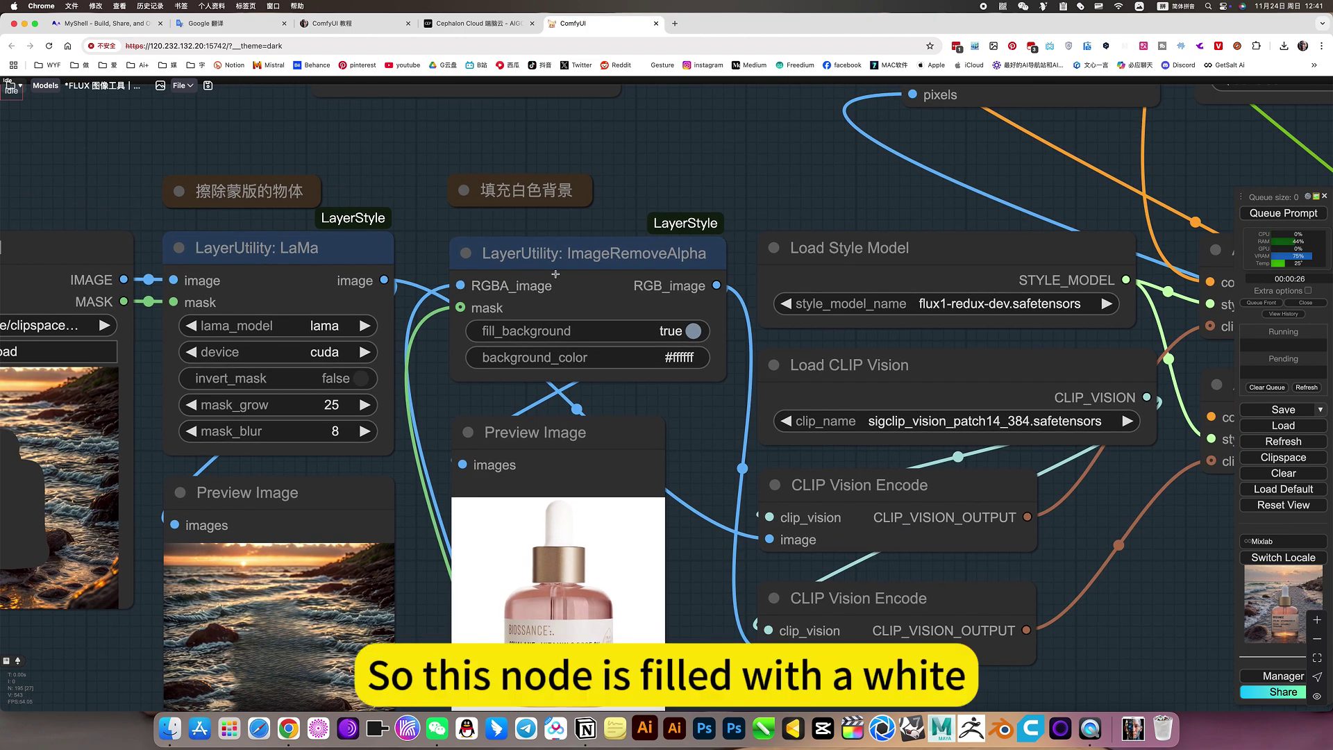
left_click_drag(713, 604, 684, 423)
scroll(684, 423, "down", 5)
left_click_drag(699, 649, 690, 536)
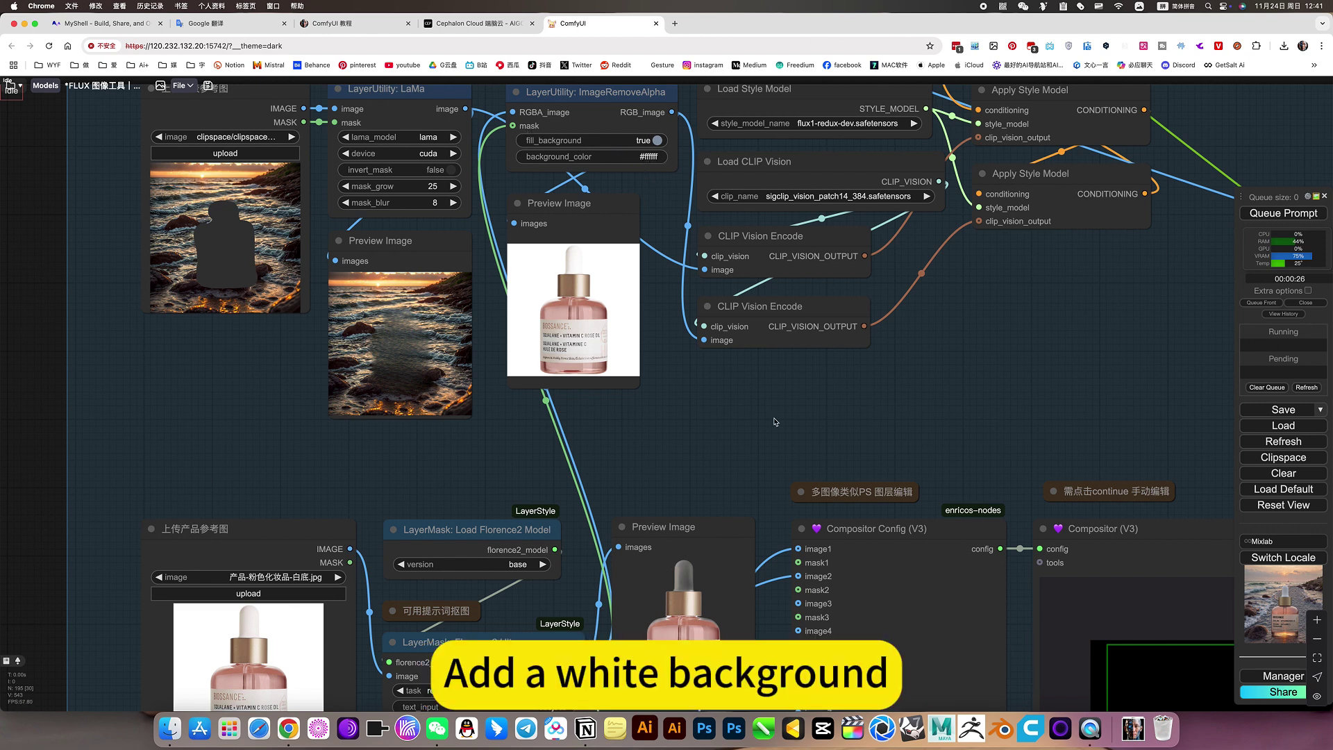
- Follow the product row from the uploaded image through the Compositor to the Canny line-art preview
scroll(681, 359, "down", 3)
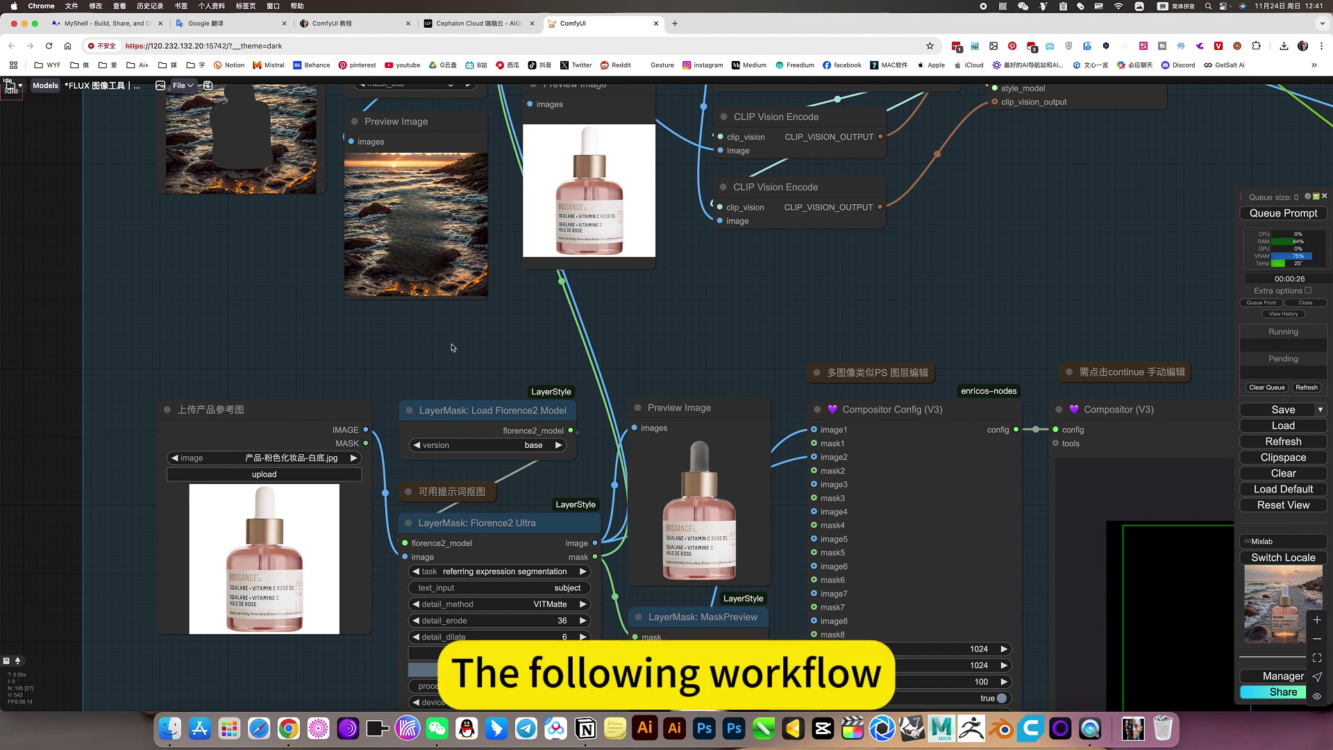
scroll(452, 342, "down", 5)
left_click_drag(483, 390, 345, 307)
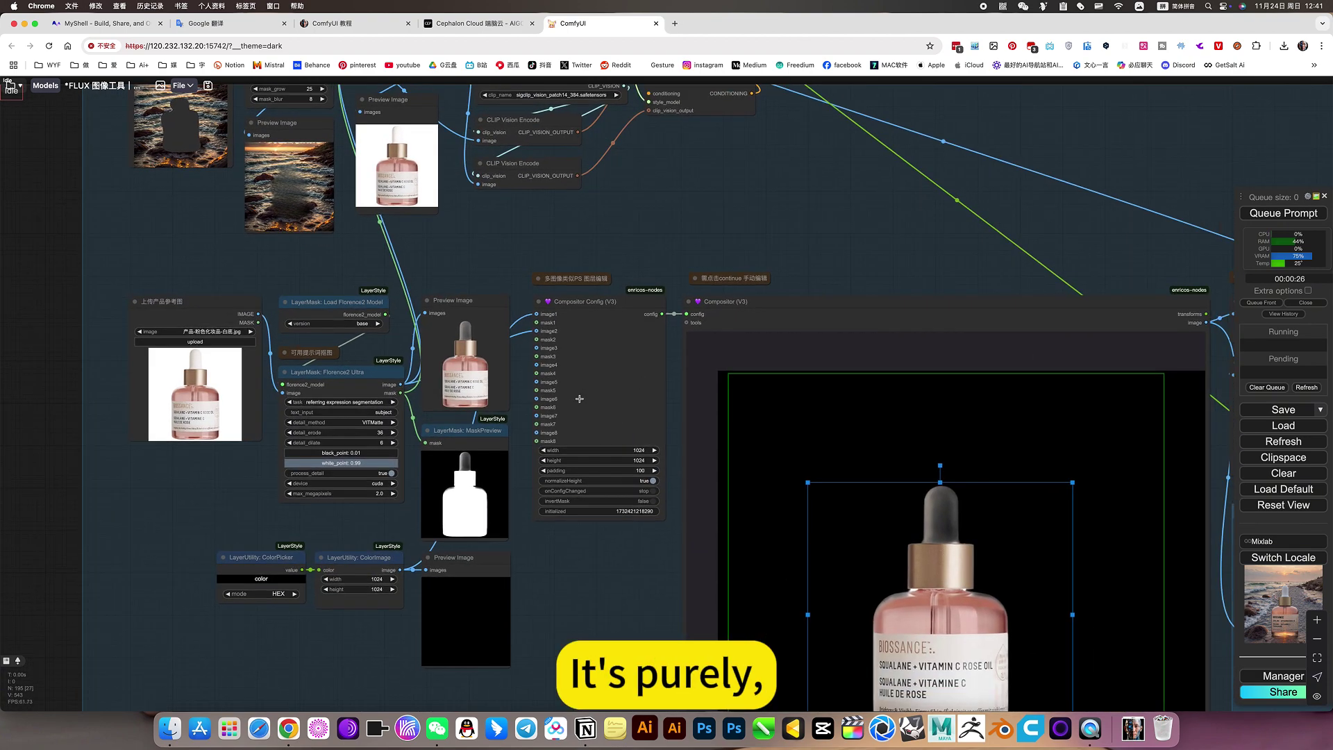
left_click_drag(607, 578, 320, 435)
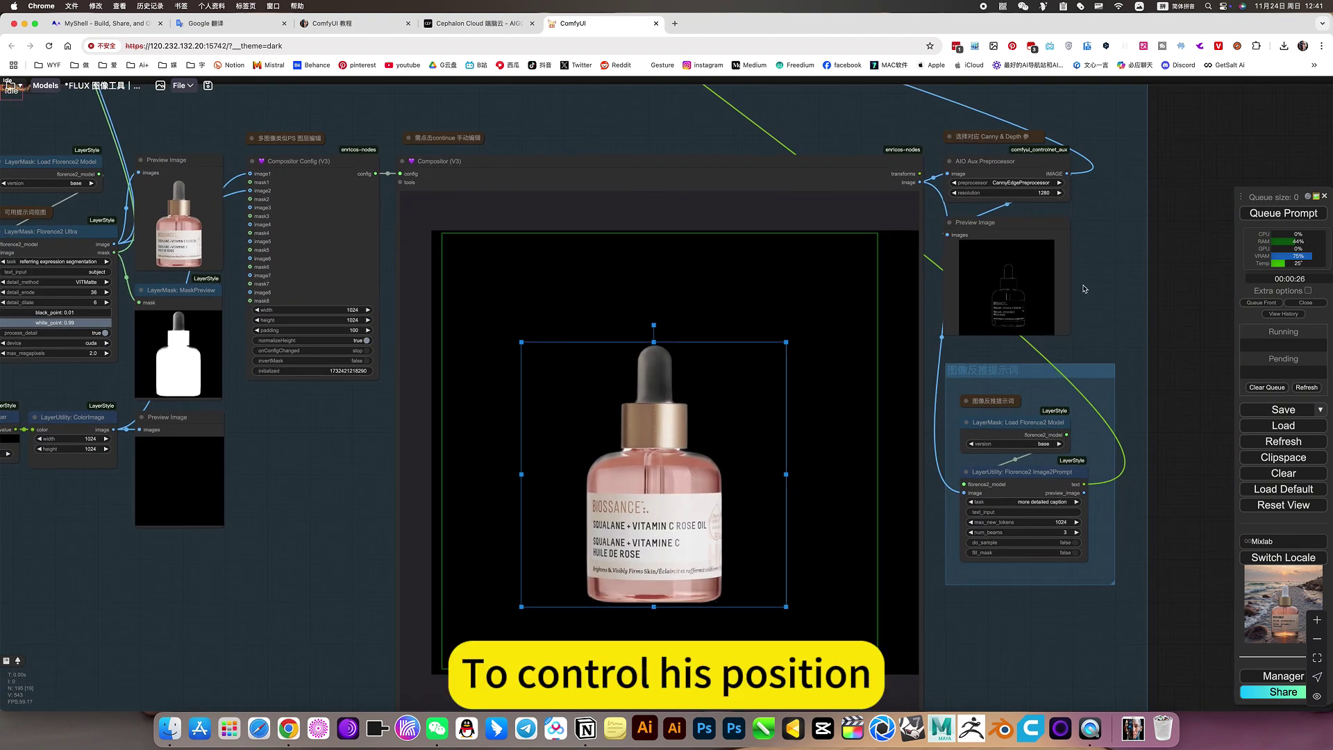
left_click_drag(1083, 288, 866, 375)
scroll(854, 368, "up", 5)
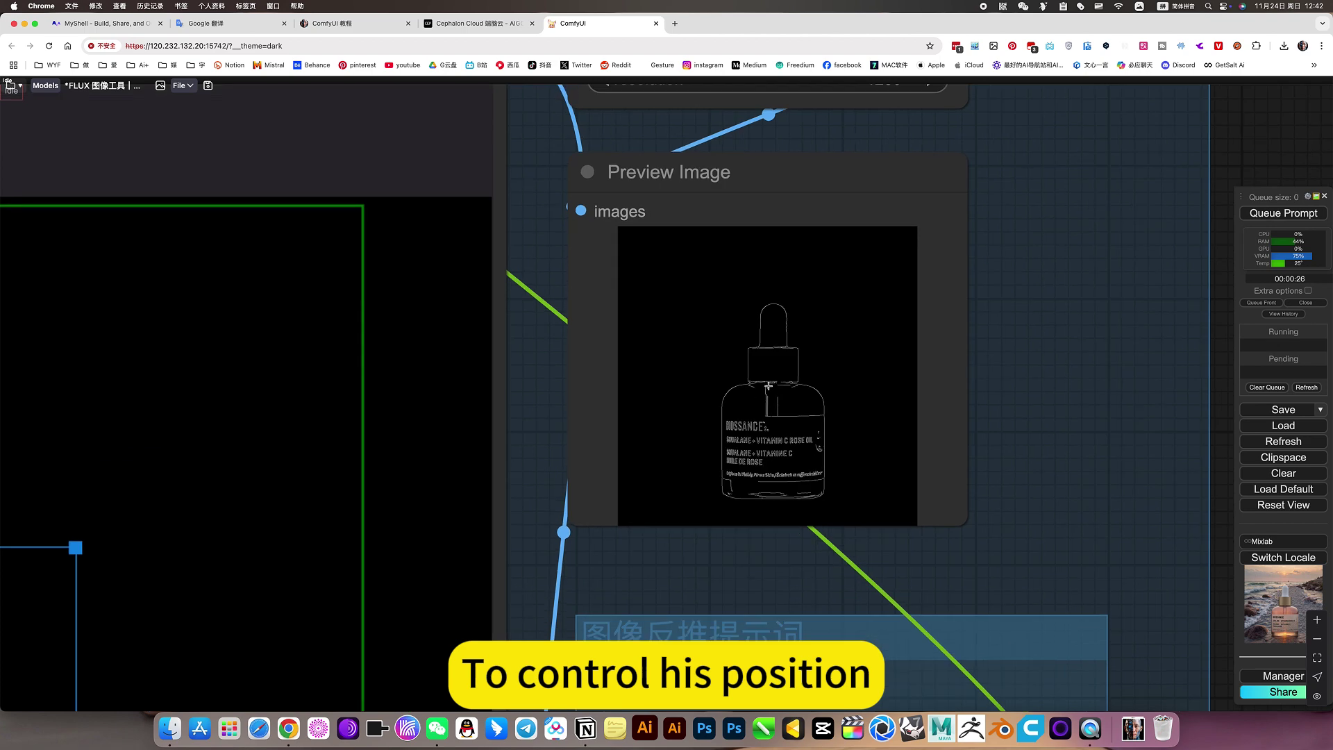
scroll(773, 396, "down", 6)
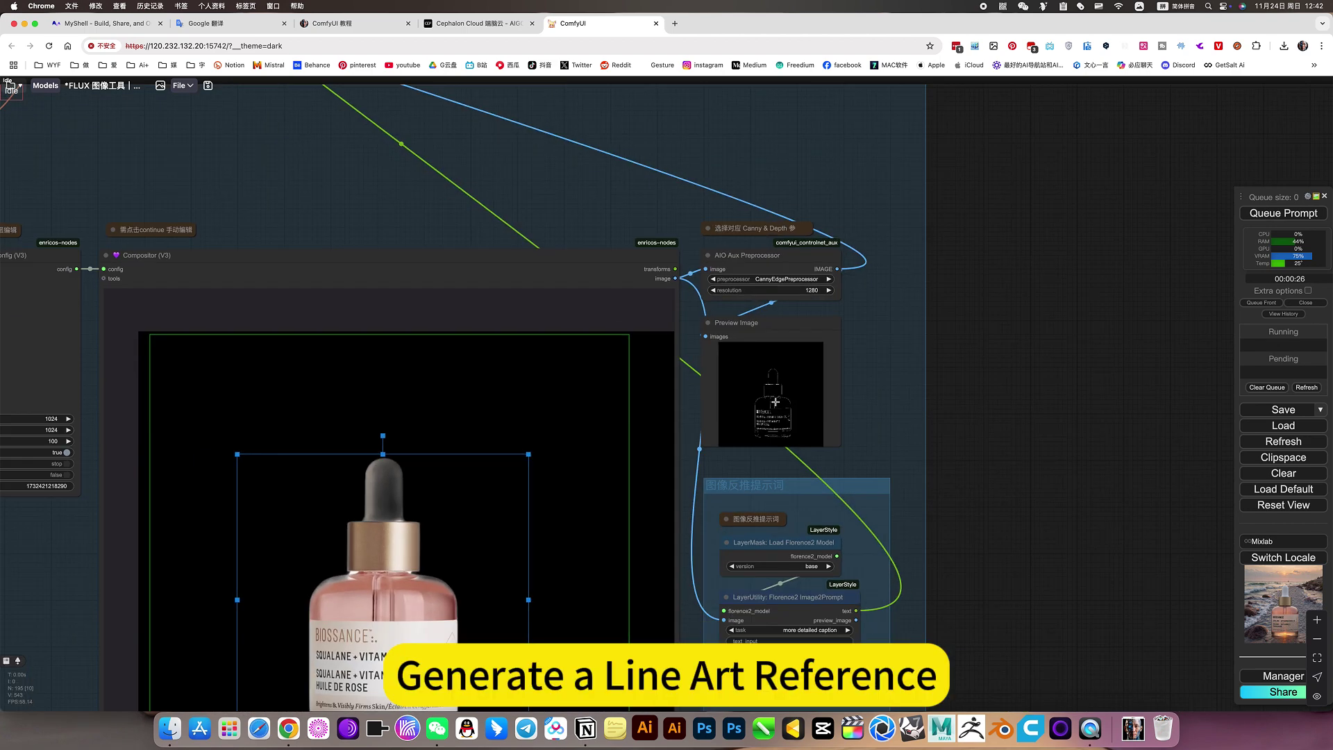
left_click_drag(881, 407, 1010, 397)
left_click_drag(770, 188, 795, 406)
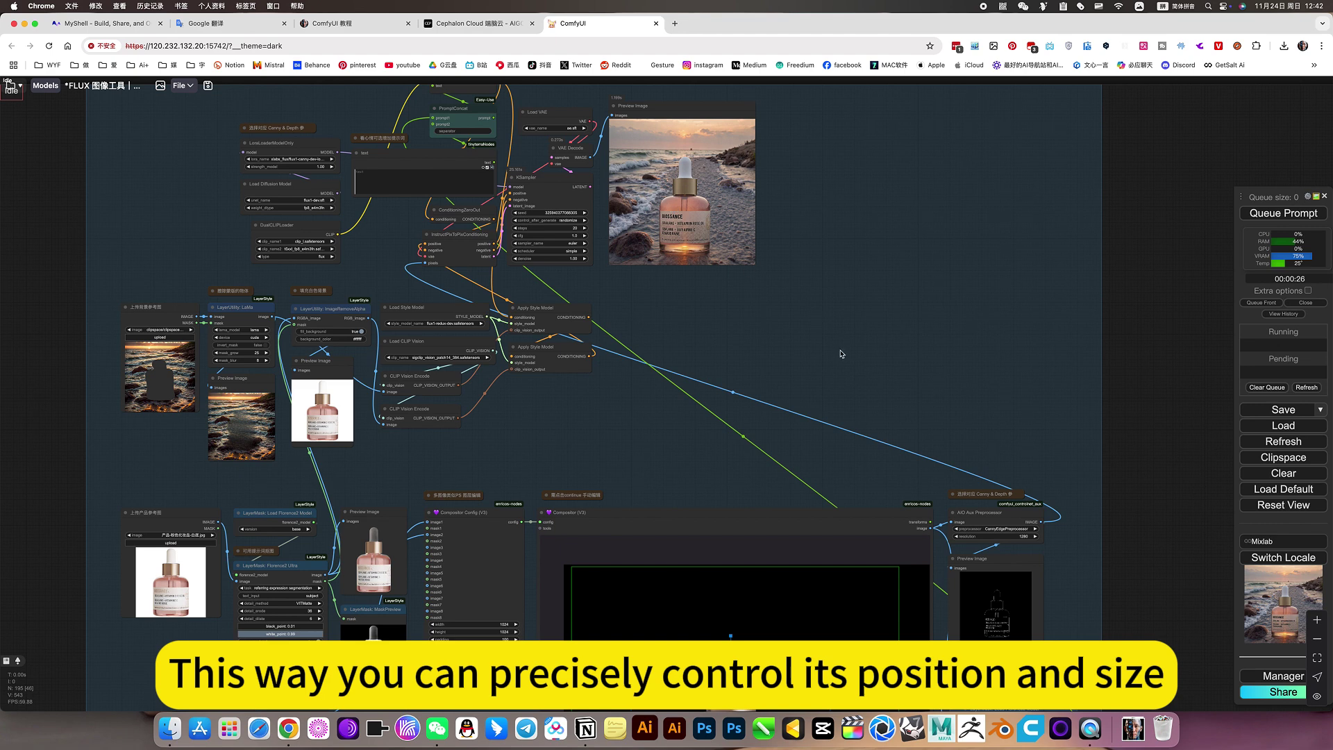
- Bypass all nodes in the 图像反推提示词 group that holds the Florence2 Image2Prompt node
left_click_drag(839, 299, 842, 123)
left_click_drag(1044, 459, 966, 303)
scroll(1004, 445, "up", 7)
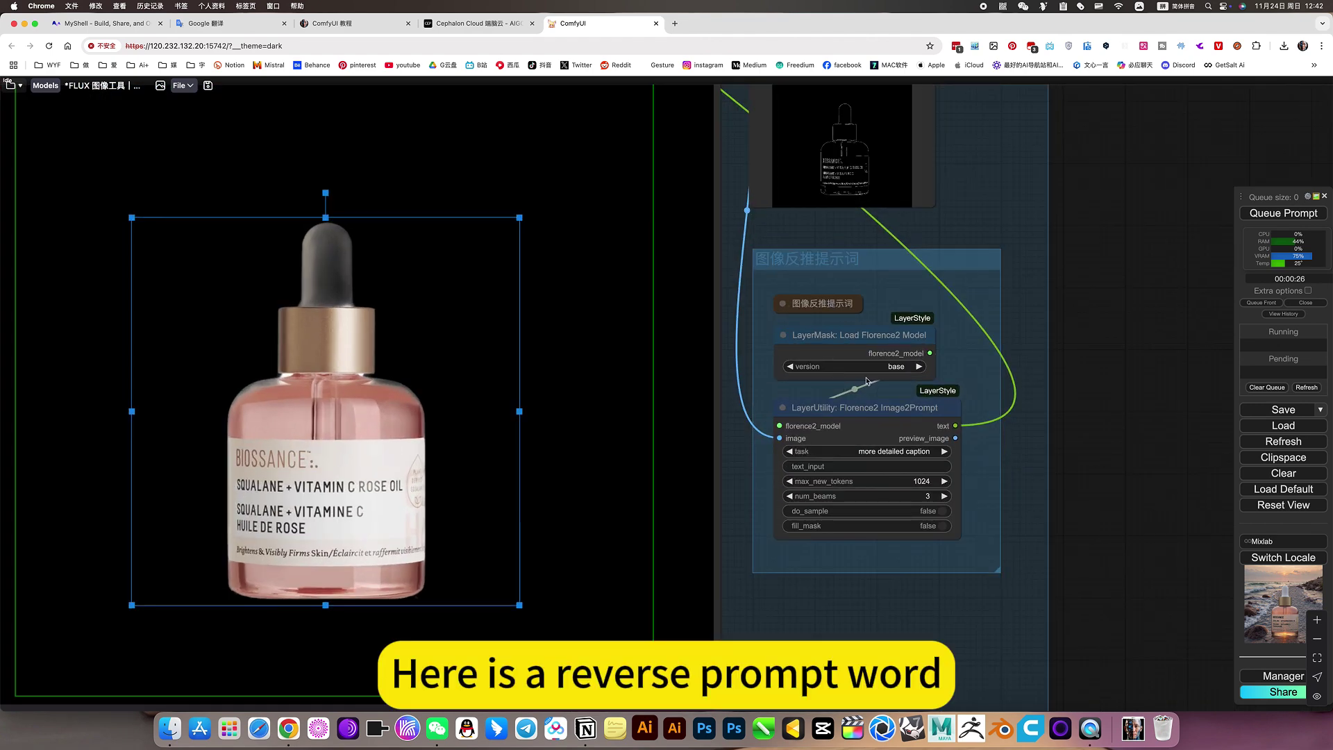
right_click(906, 291)
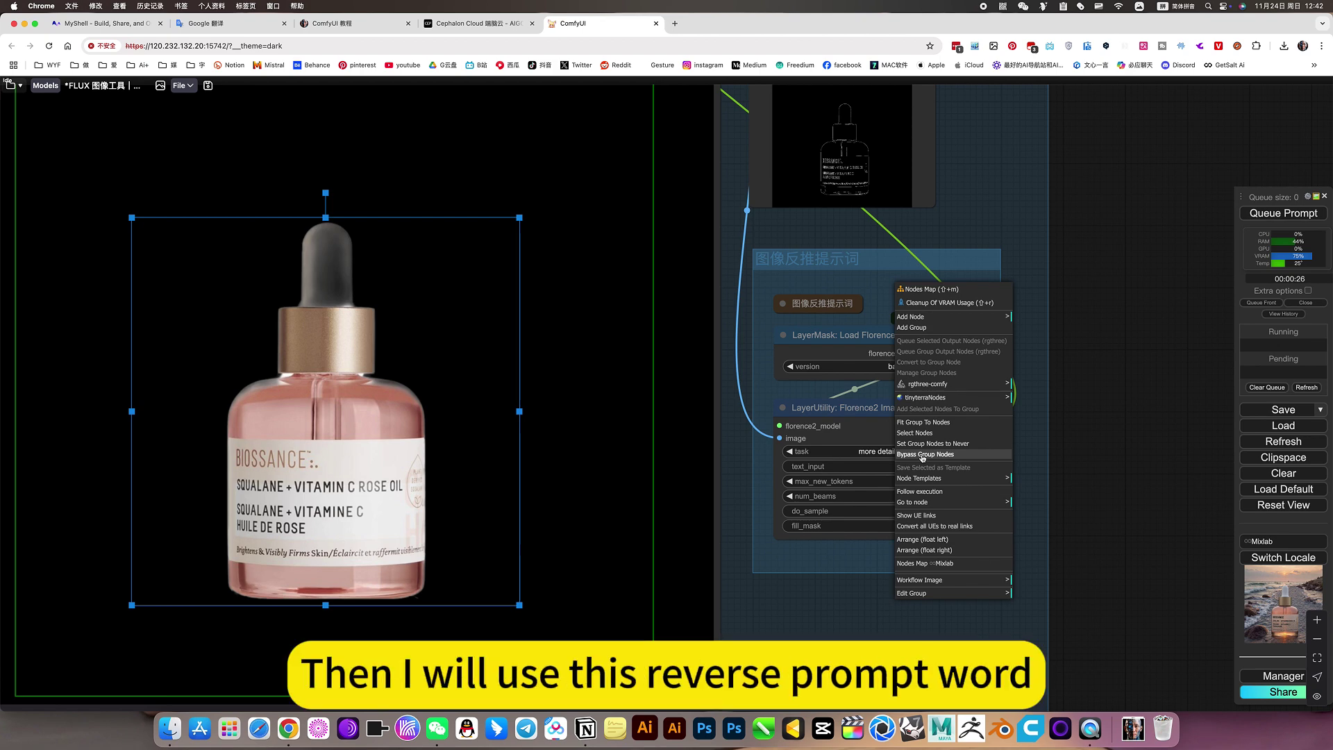
left_click(922, 455)
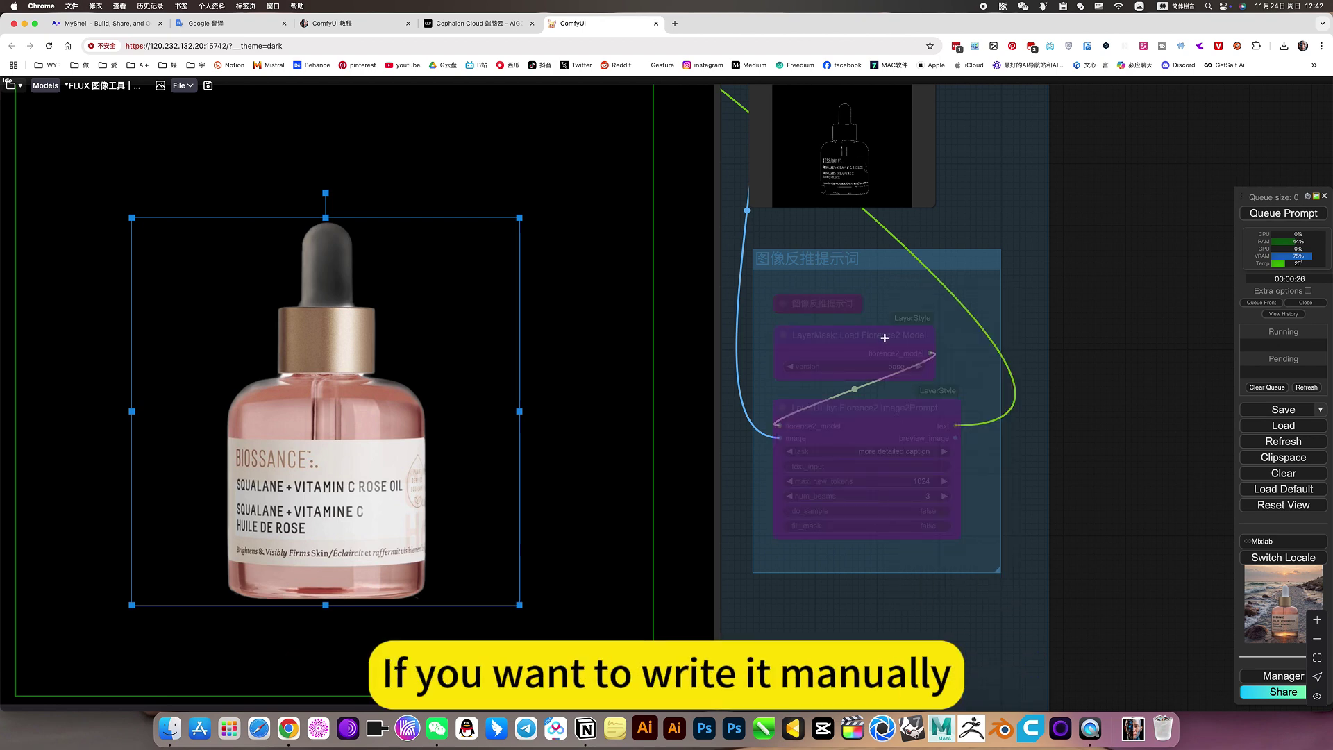
- Locate the text node meant for a manually written prompt
scroll(885, 337, "down", 8)
left_click_drag(980, 273, 1178, 602)
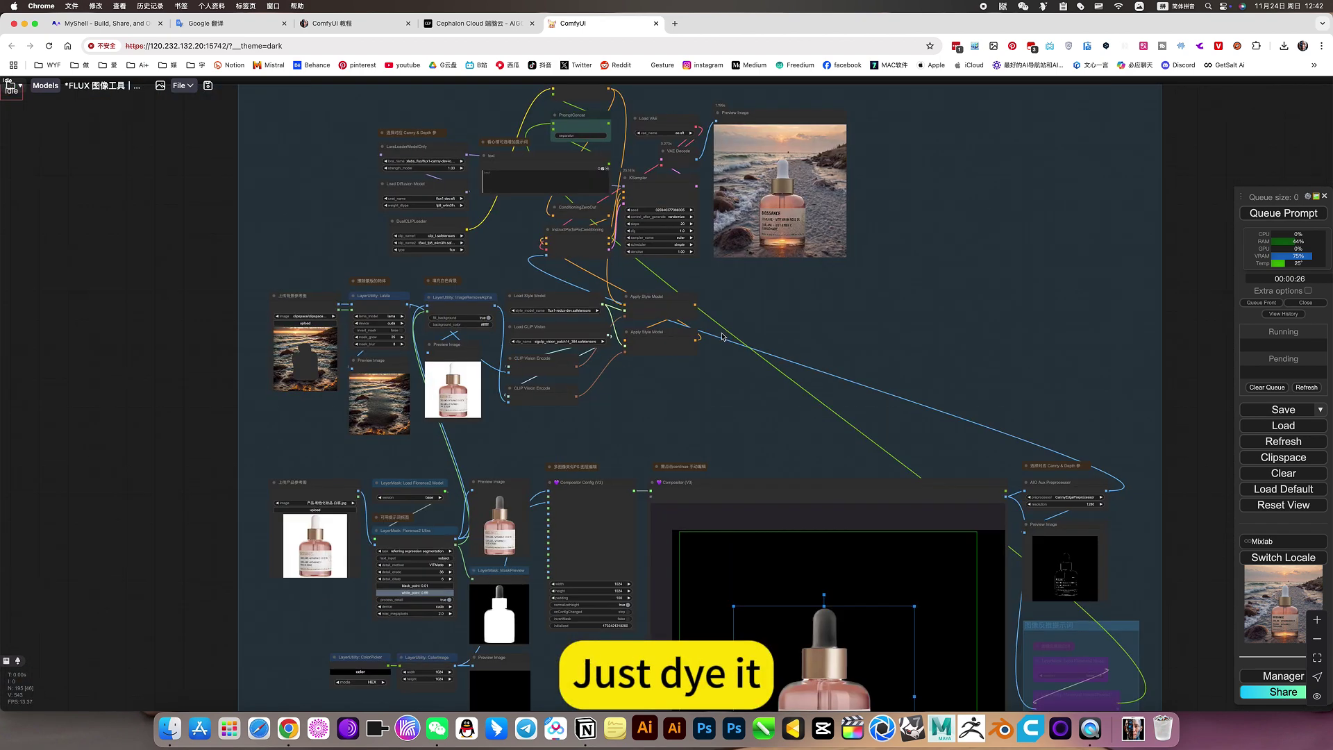
left_click(508, 176)
- Set the bypassed 图像反推提示词 group's nodes to Always
left_click_drag(860, 283, 733, 181)
right_click(981, 539)
right_click(981, 541)
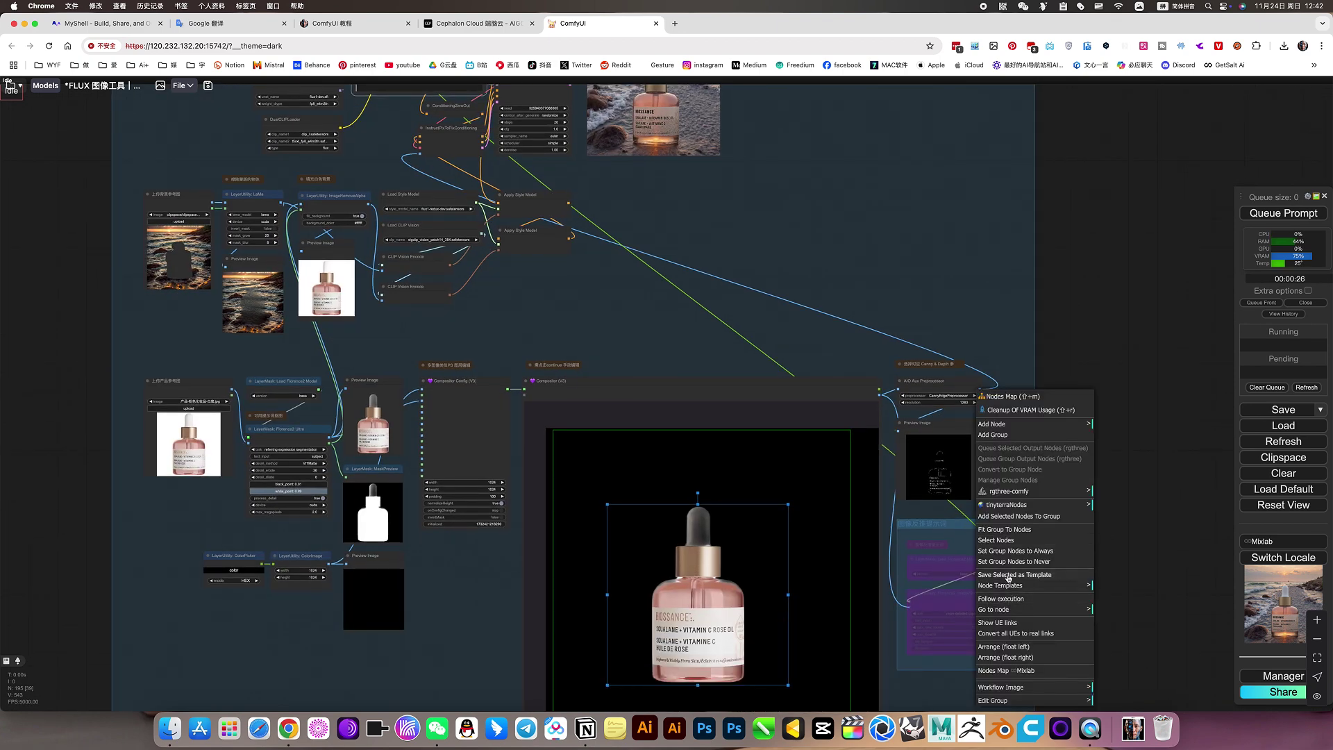
left_click(1021, 555)
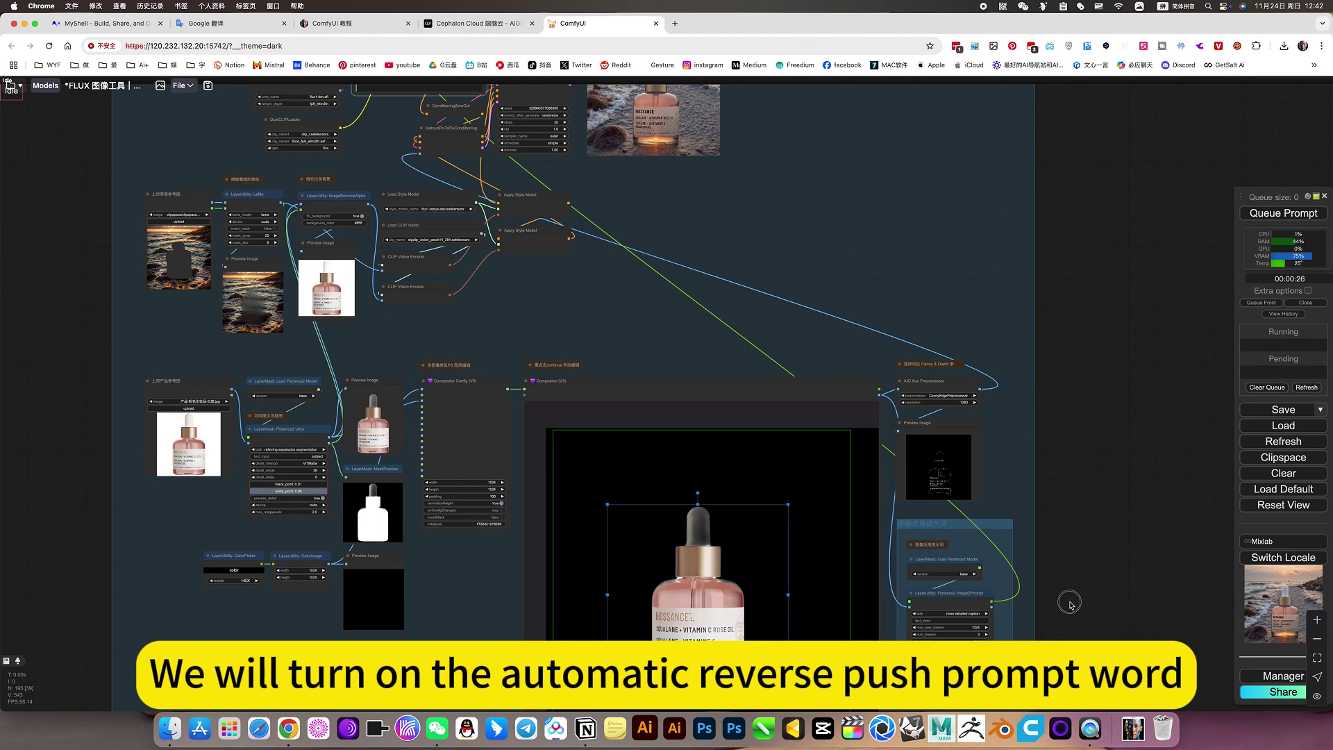
- Examine the product upload node, the Florence2 Ultra cut-out settings and the translucent dropper in the mask preview
left_click_drag(517, 537, 571, 514)
scroll(256, 476, "up", 6)
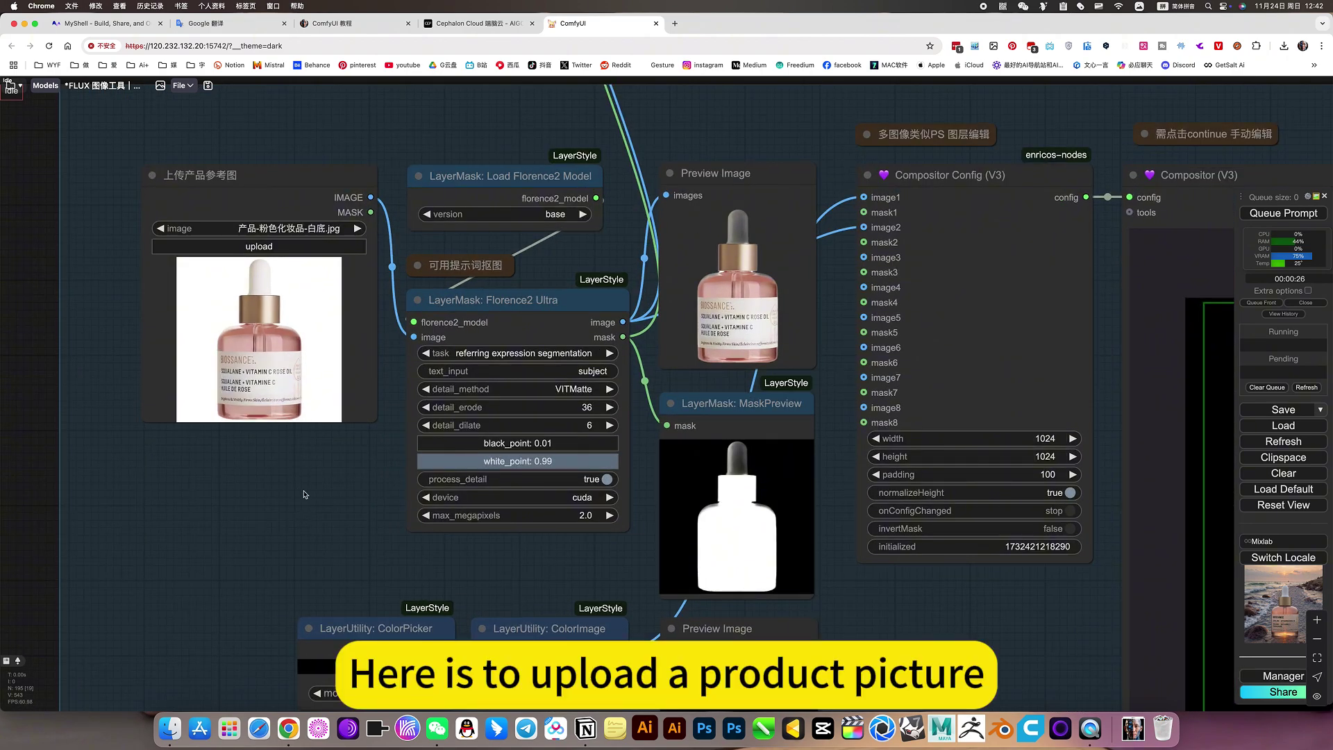
scroll(303, 494, "down", 3)
scroll(301, 518, "up", 2)
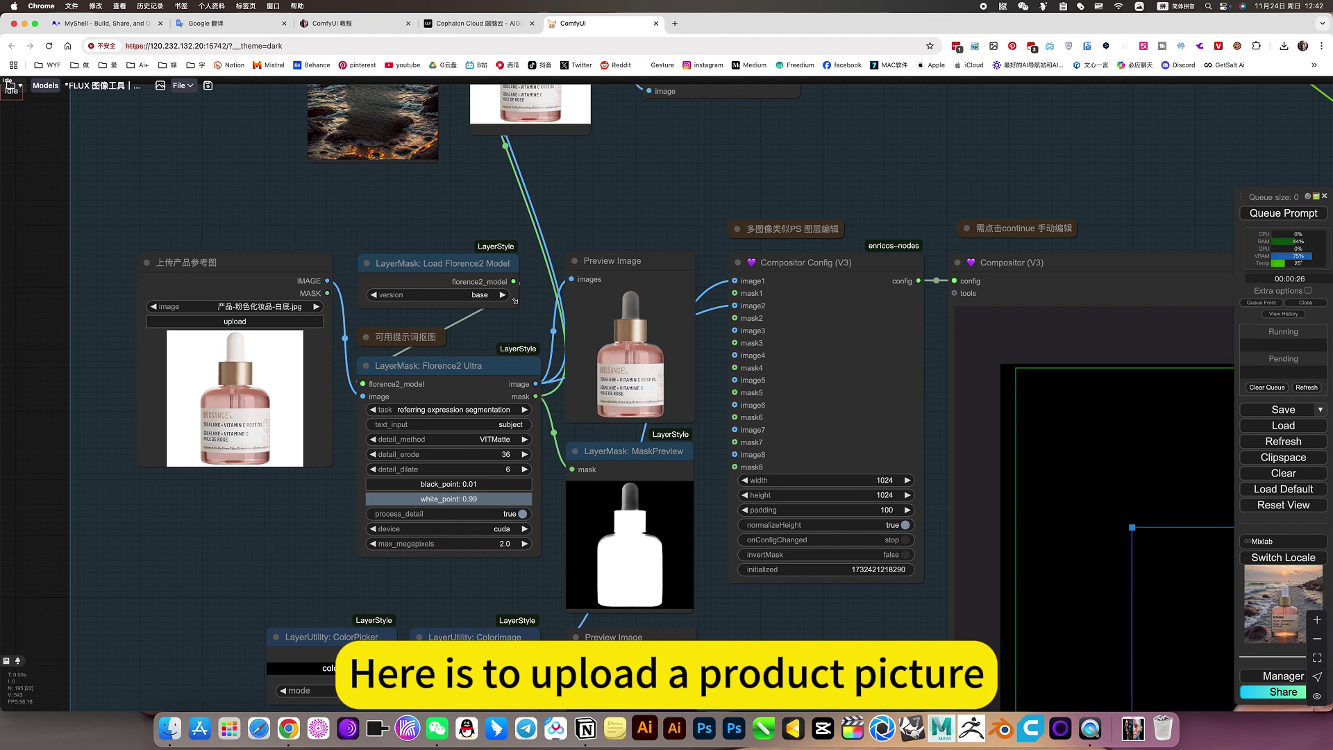
left_click(414, 371)
scroll(368, 368, "up", 4)
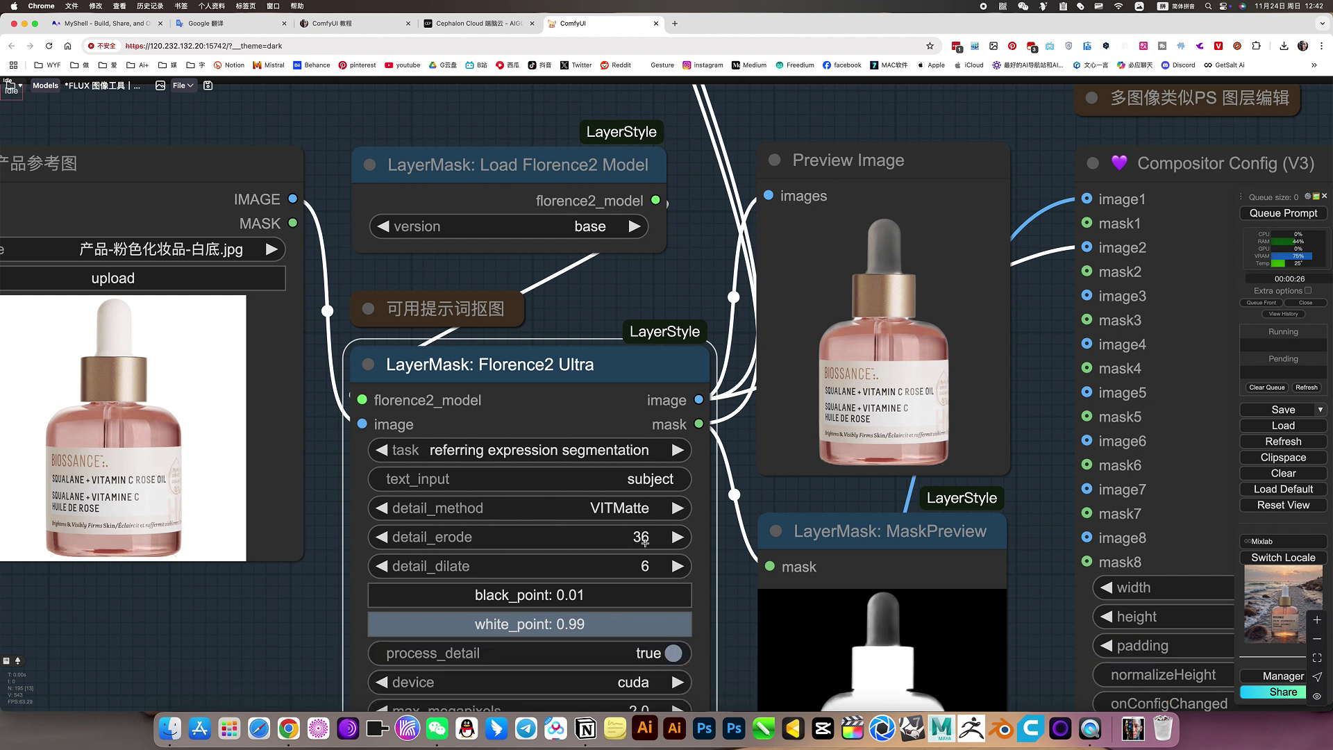
scroll(781, 497, "up", 5)
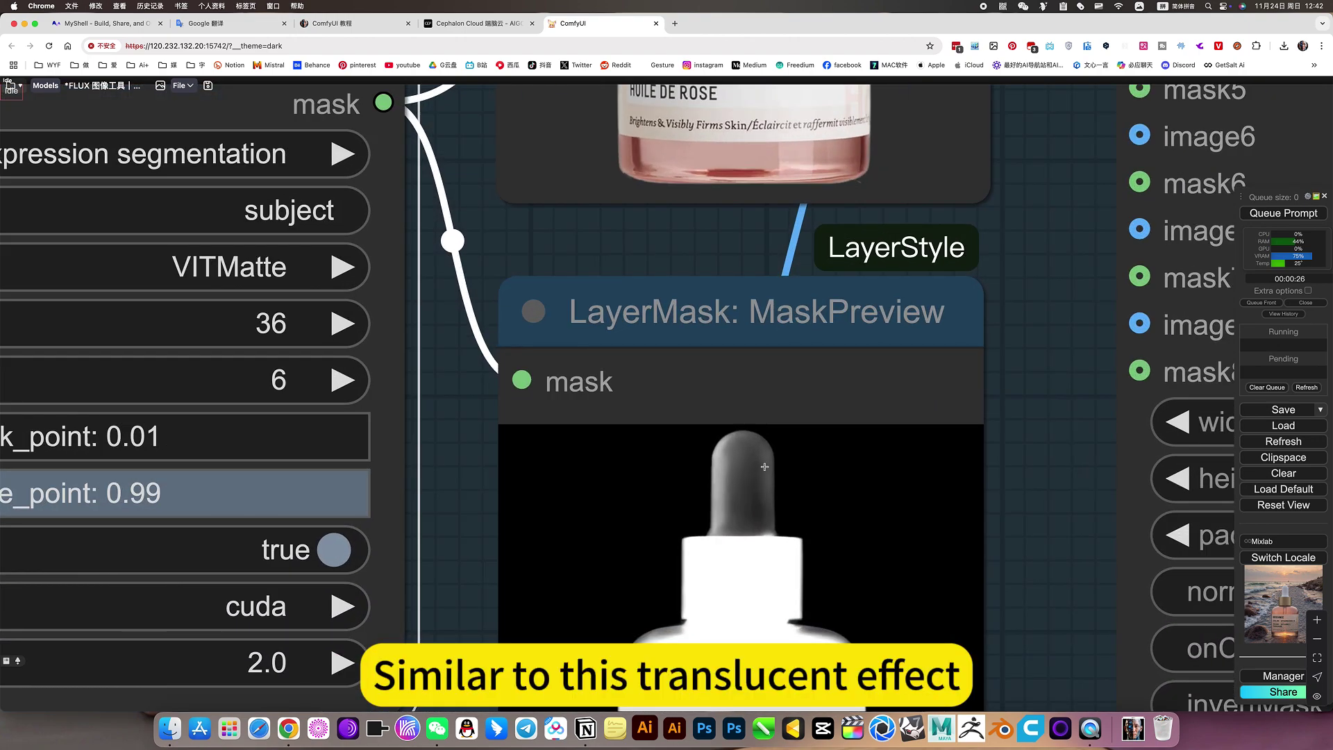
- Compare the uploaded product photo with the Florence2 Ultra node's cut-out image and mask previews
scroll(746, 477, "down", 8)
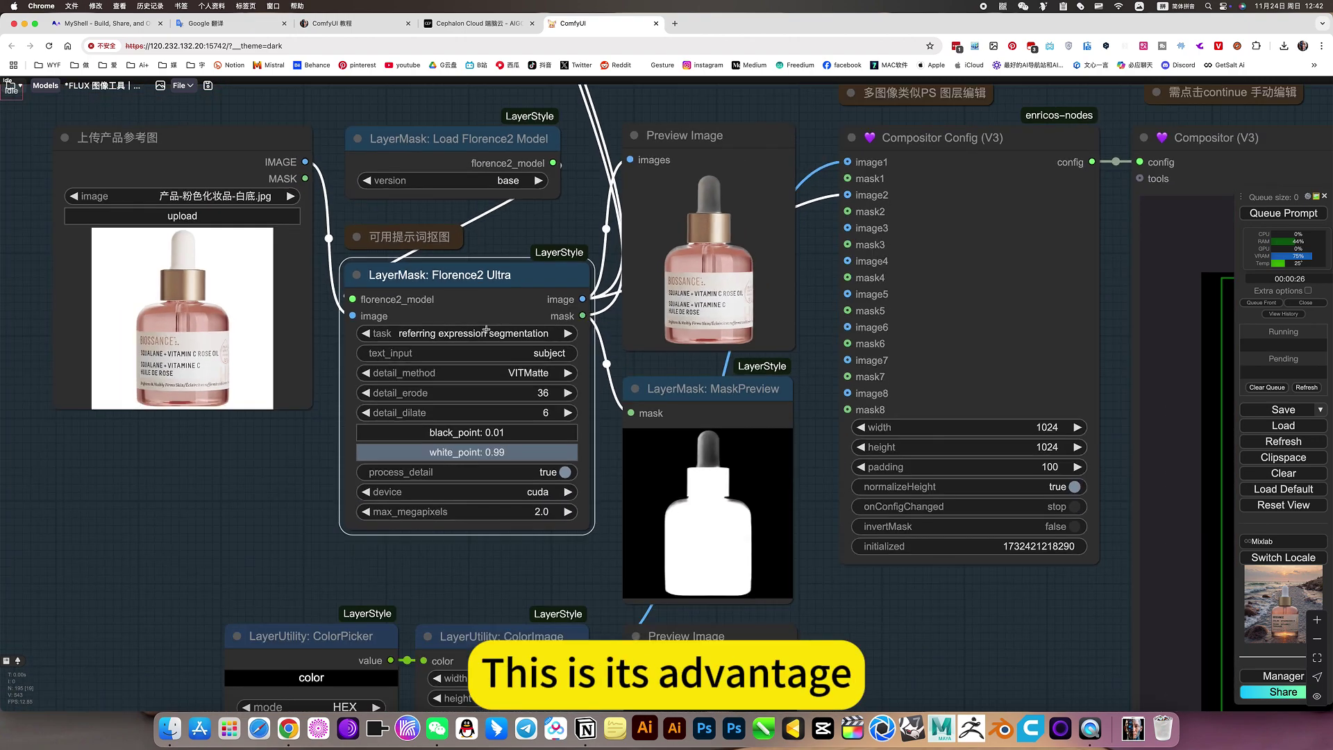
left_click_drag(794, 546, 774, 631)
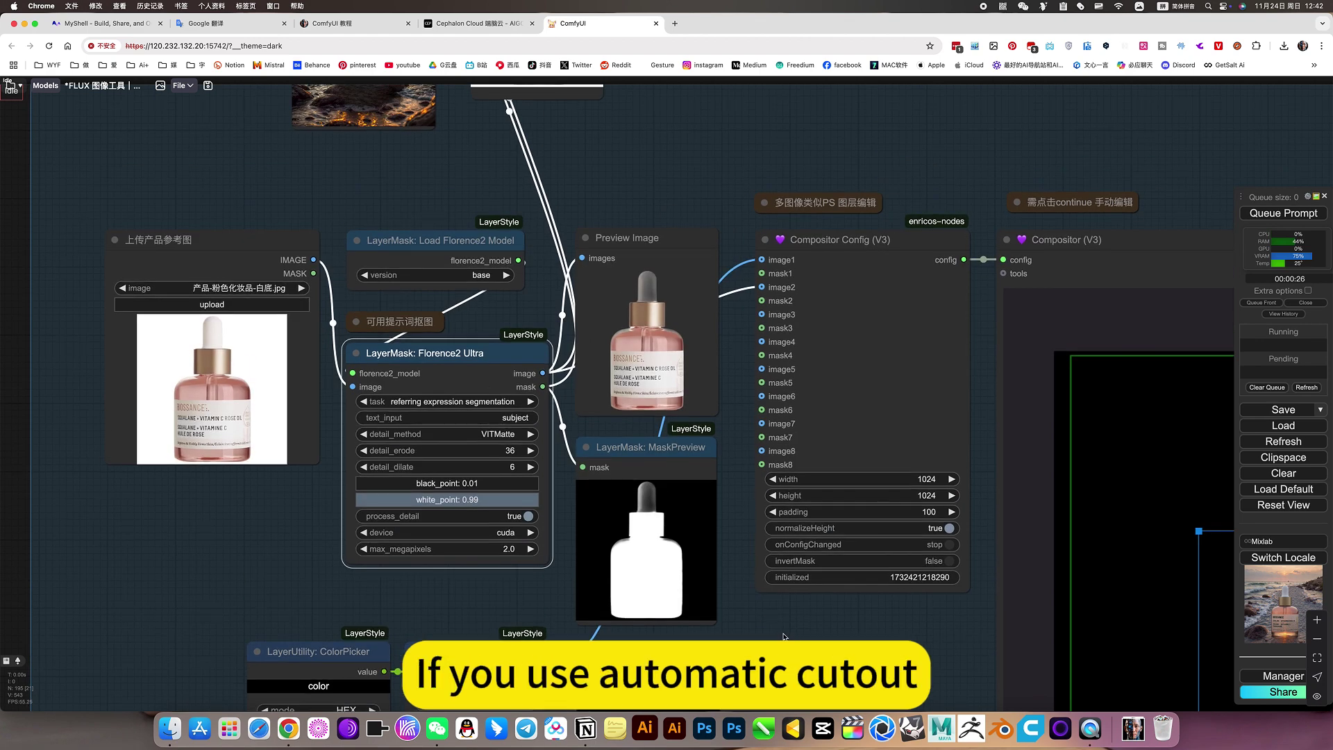
scroll(787, 640, "up", 1)
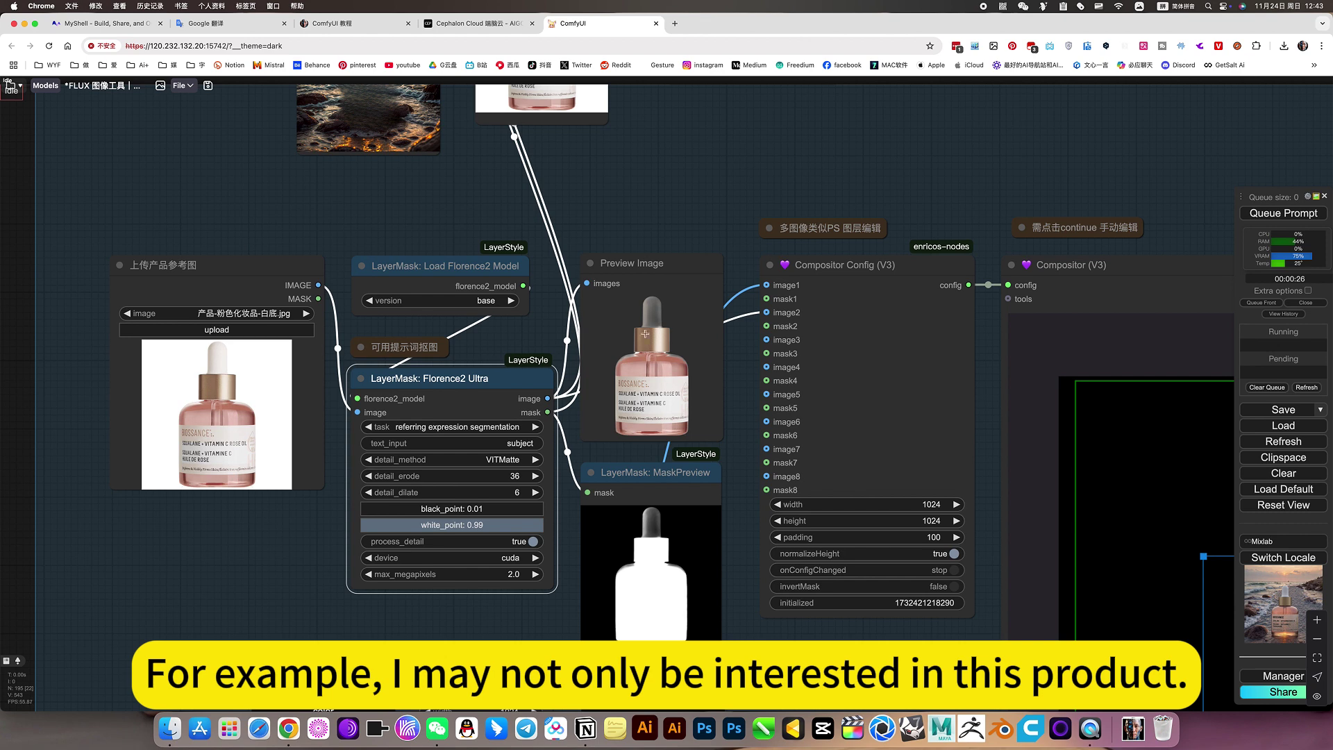
scroll(644, 347, "up", 3)
scroll(640, 359, "down", 2)
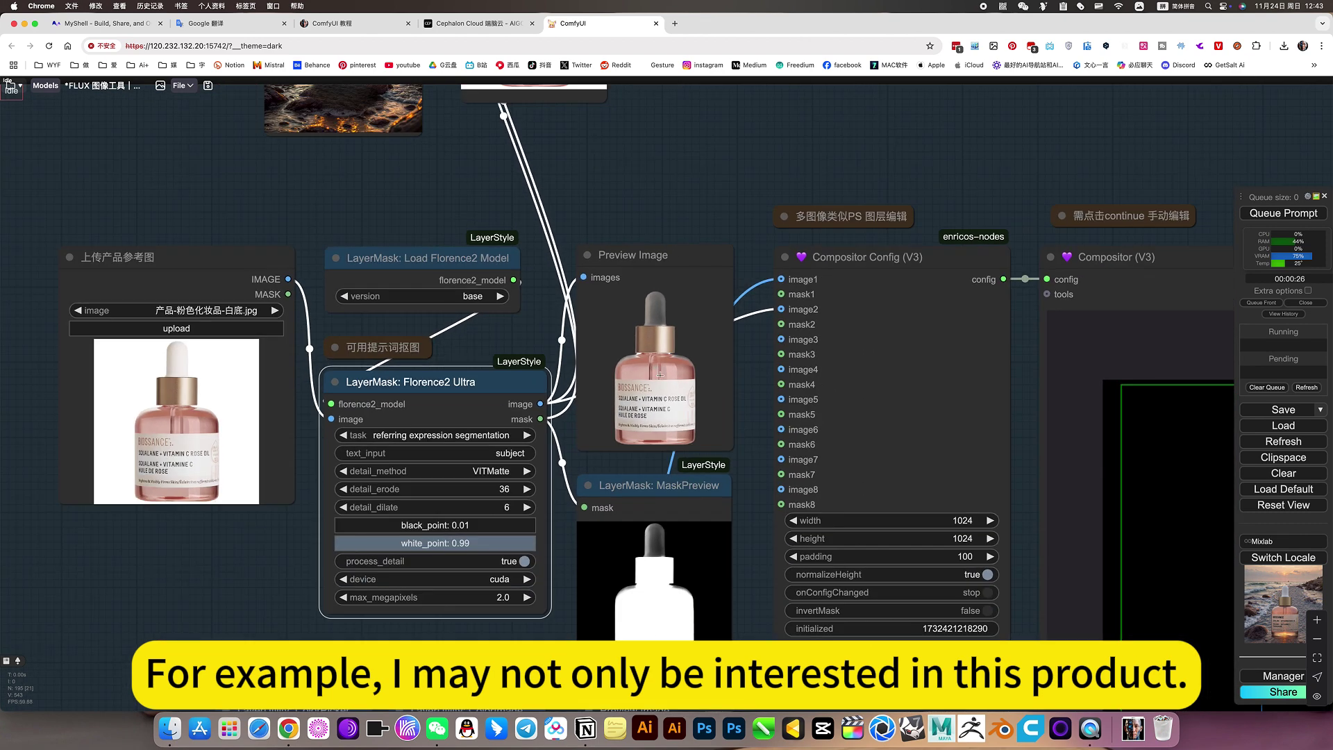
left_click_drag(218, 558, 365, 581)
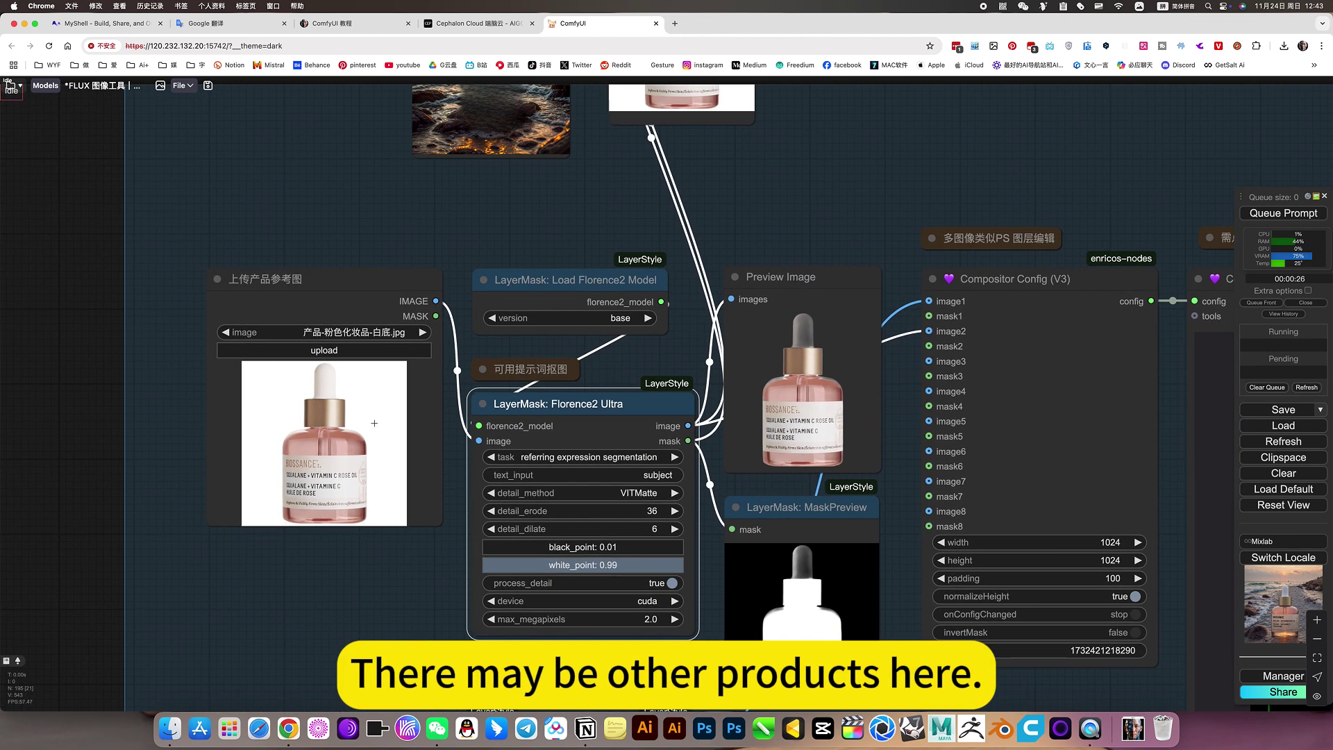
scroll(639, 387, "down", 2)
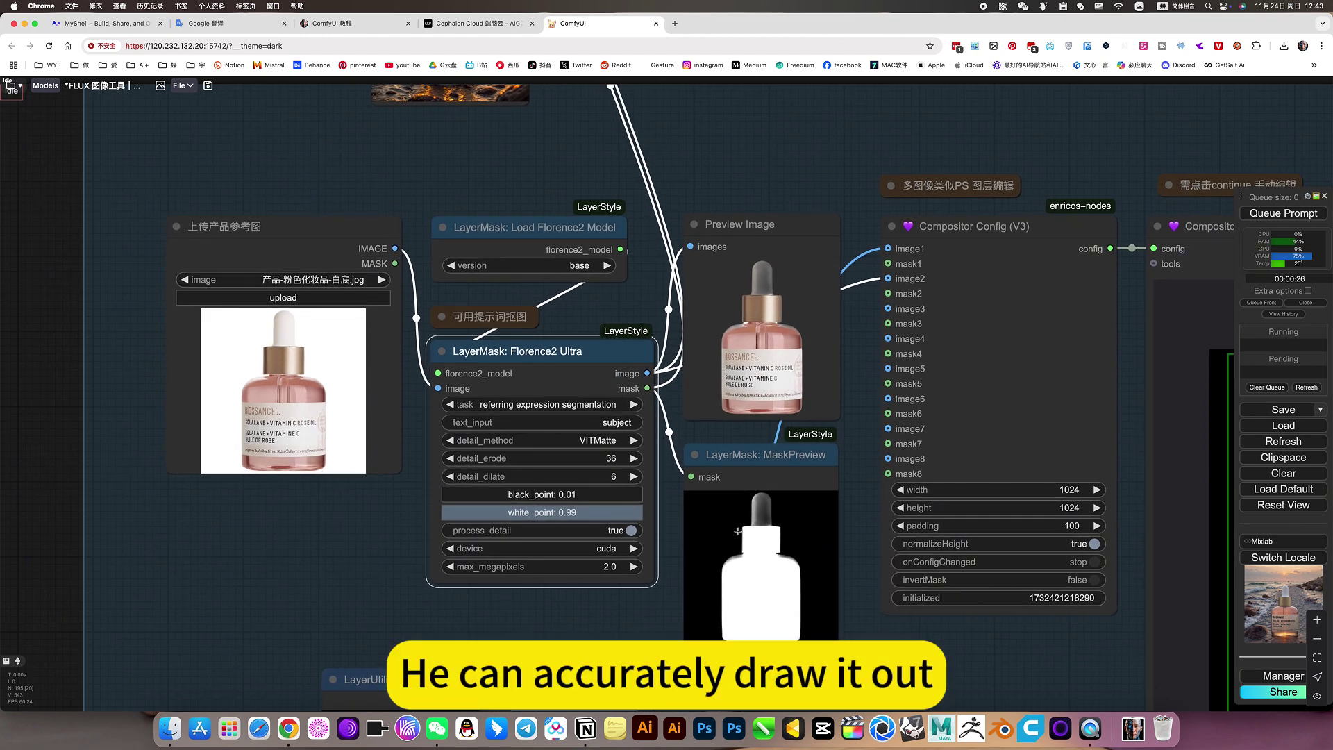
- Examine the ColorPicker and ColorImage nodes that supply the black background, along with their preview and the Compositor canvas
scroll(738, 531, "down", 5)
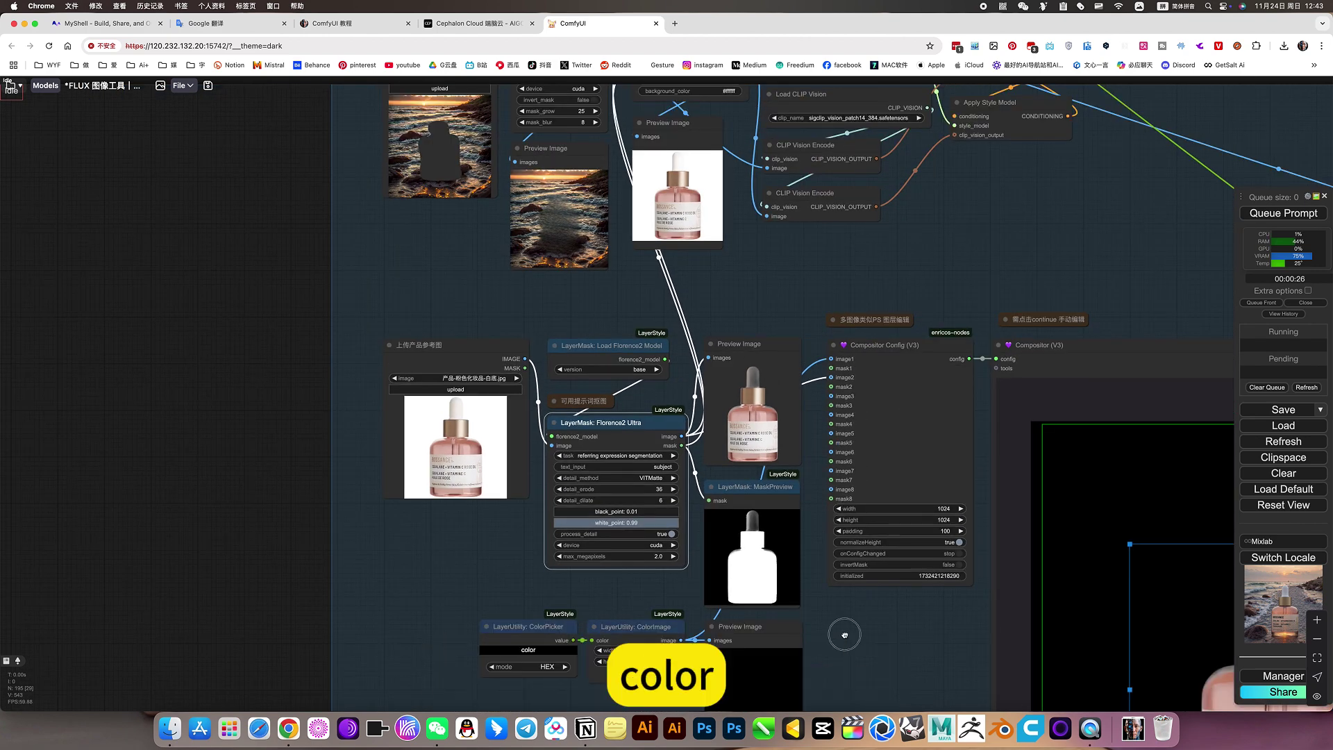
scroll(839, 619, "down", 3)
scroll(453, 544, "up", 5)
scroll(544, 595, "up", 3)
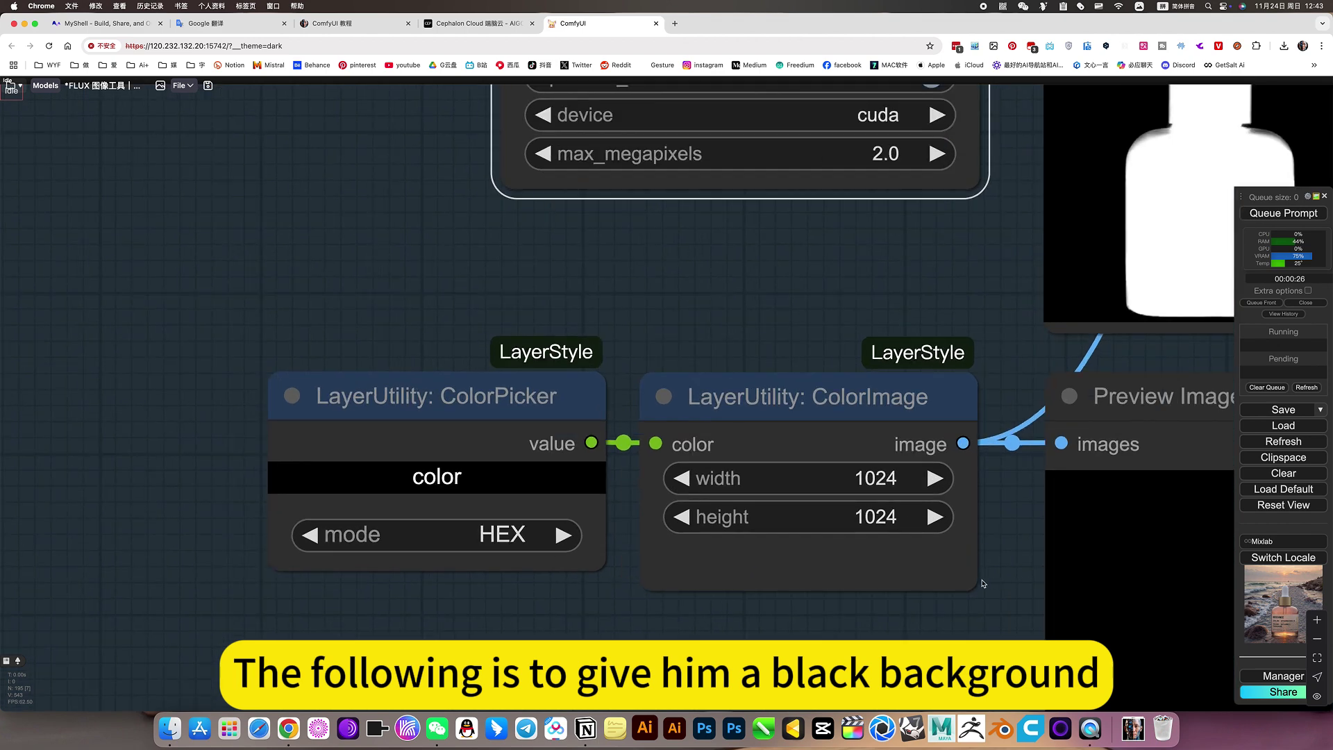
scroll(772, 632, "down", 6)
left_click_drag(955, 638, 733, 592)
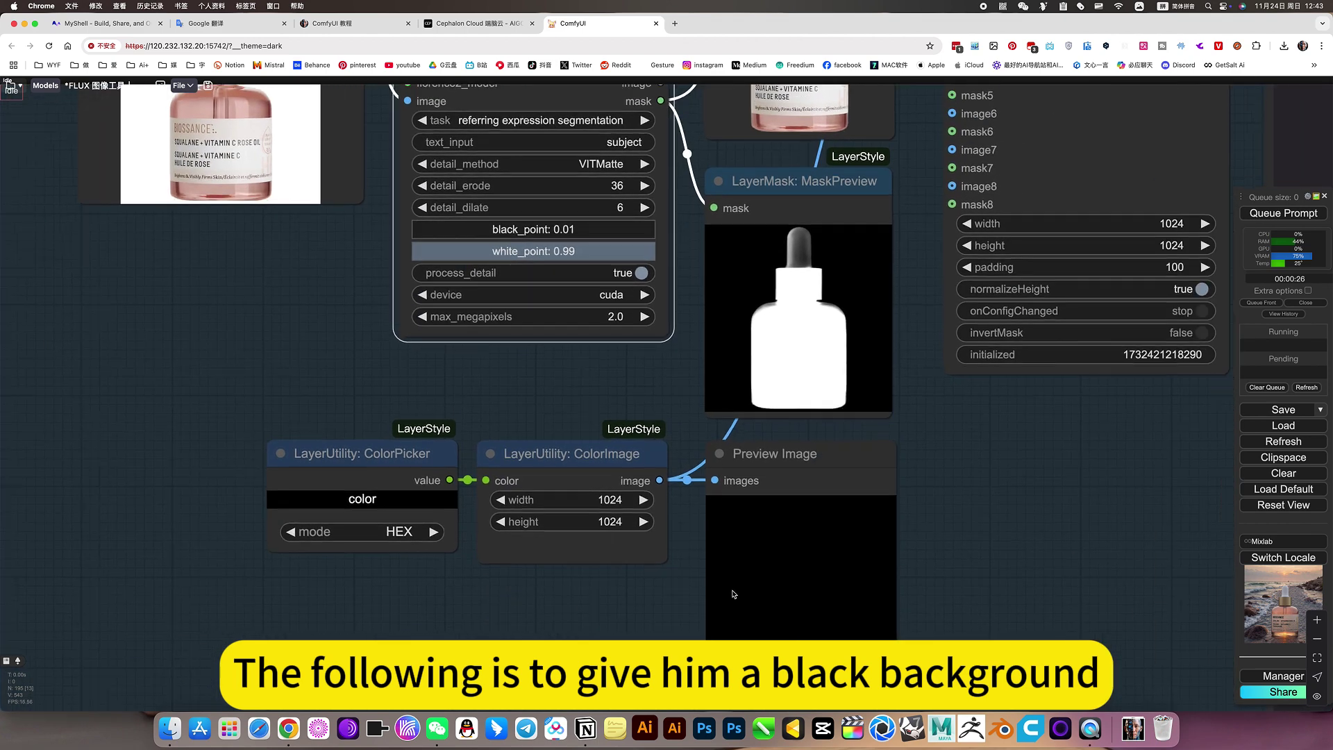
scroll(985, 565, "down", 5)
left_click_drag(1098, 533, 518, 520)
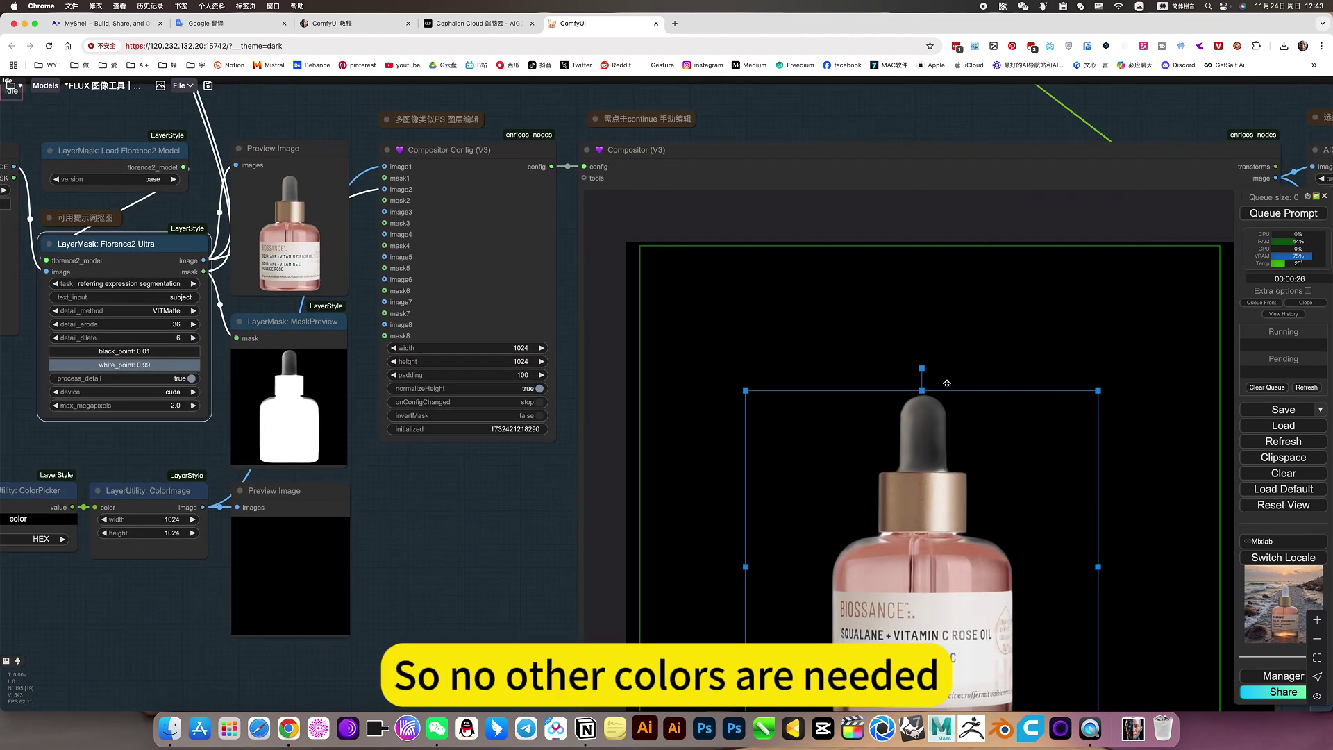
- Examine how the background and product feed image1 and image2 of Compositor Config, and trace the layout through the rest of the workflow
left_click_drag(418, 505, 556, 636)
scroll(611, 236, "up", 16)
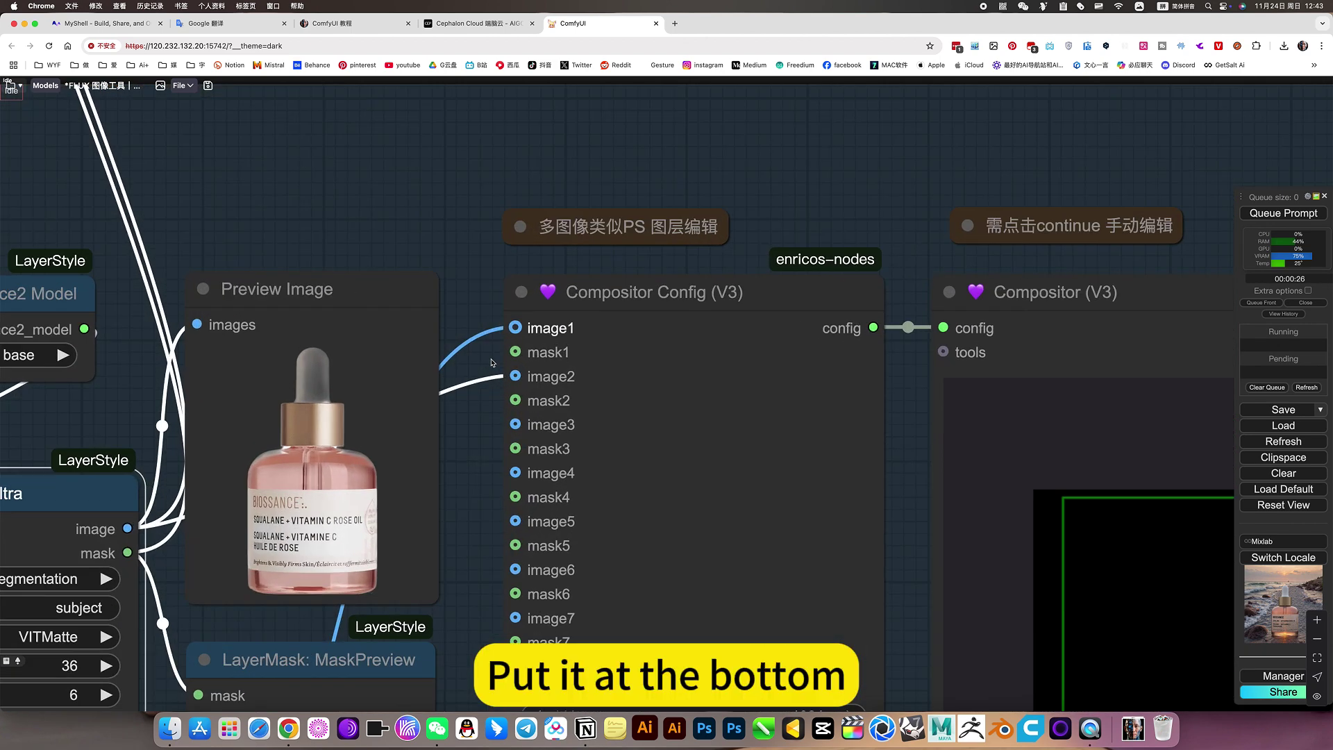
scroll(509, 355, "down", 5)
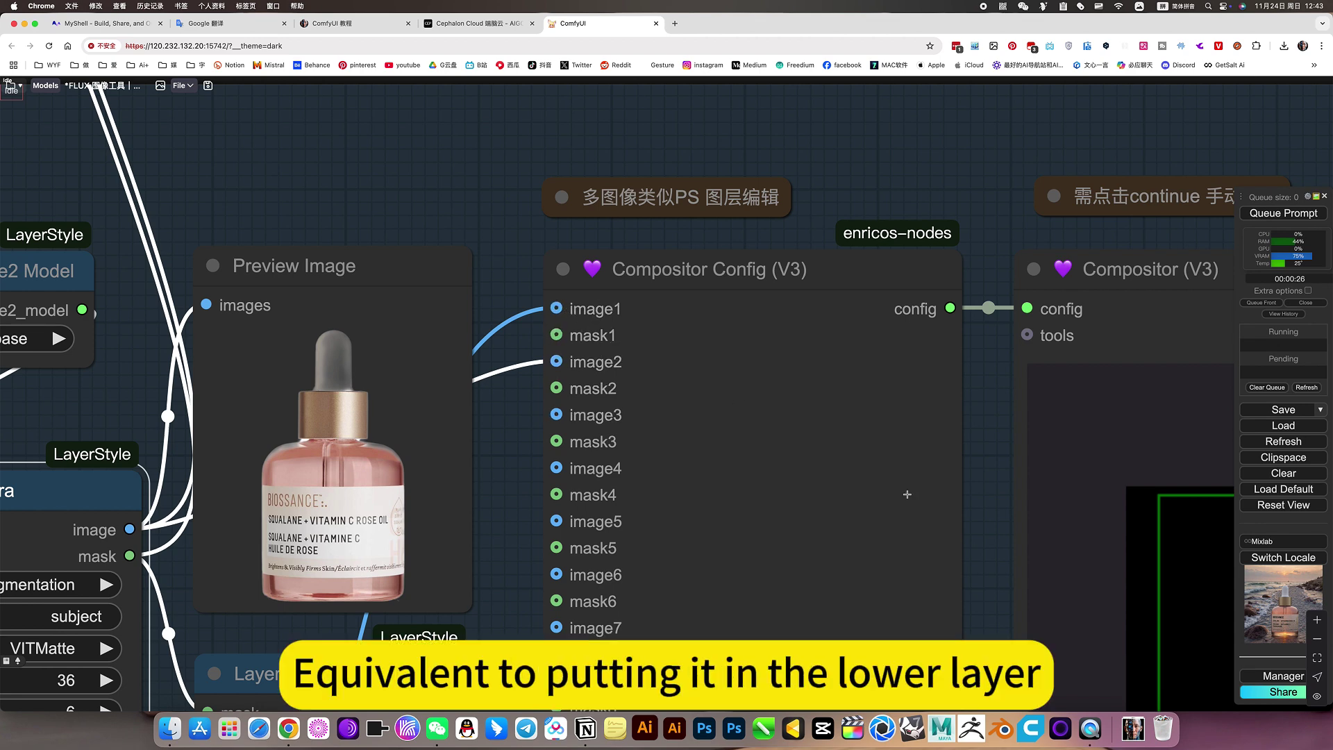
scroll(979, 542, "down", 6)
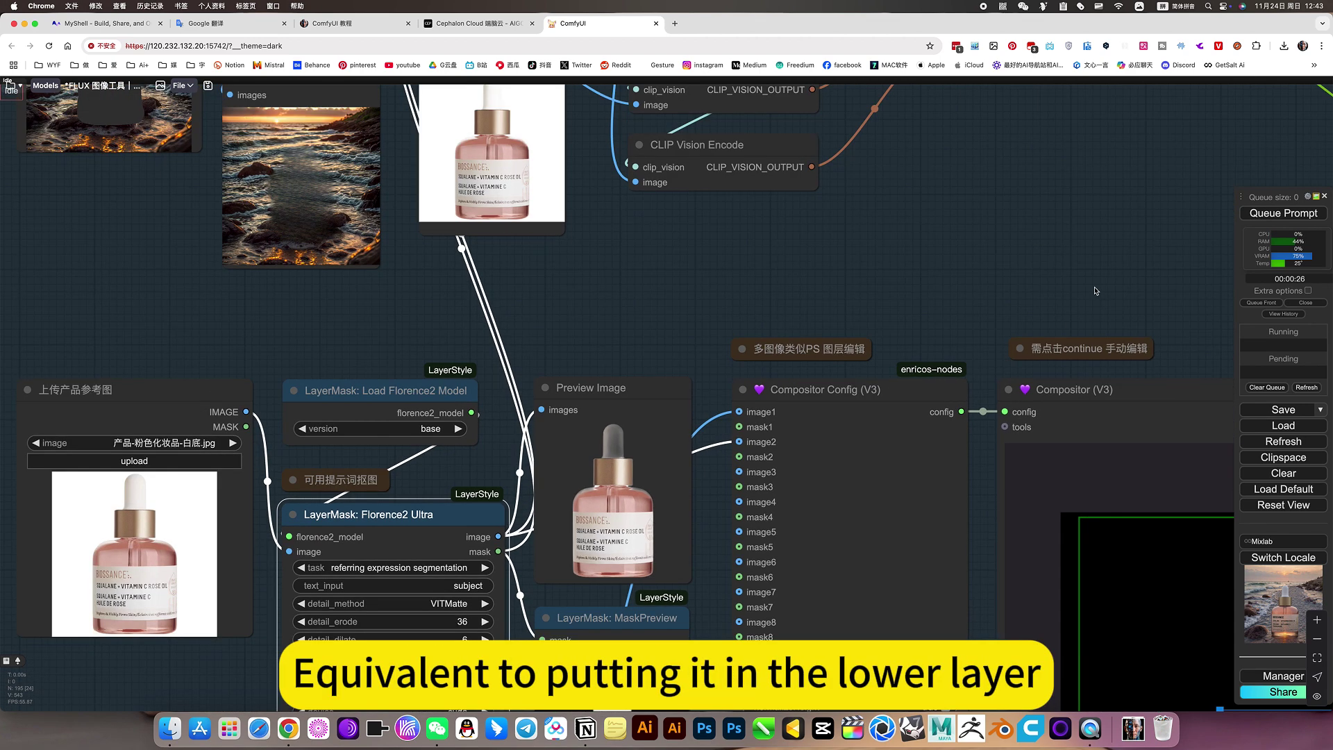
left_click_drag(1098, 284, 652, 225)
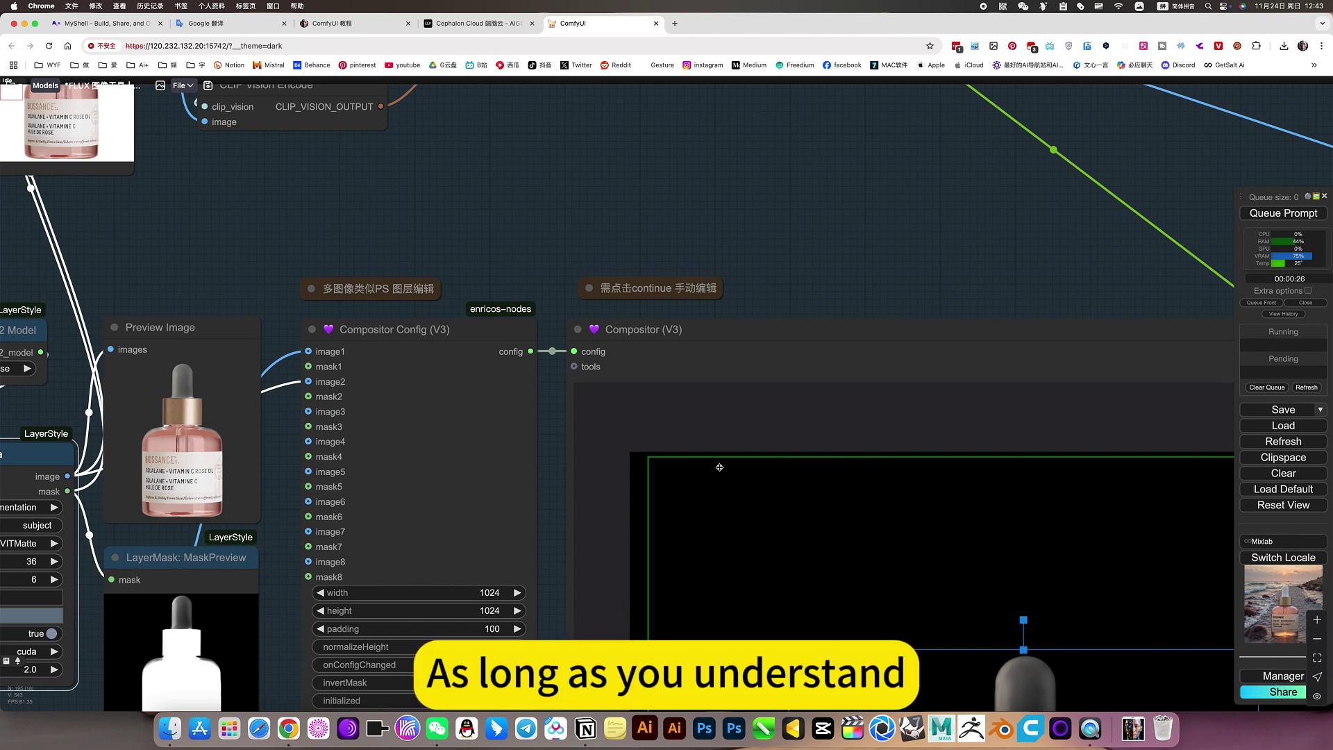
scroll(481, 444, "down", 7)
left_click_drag(708, 309, 484, 241)
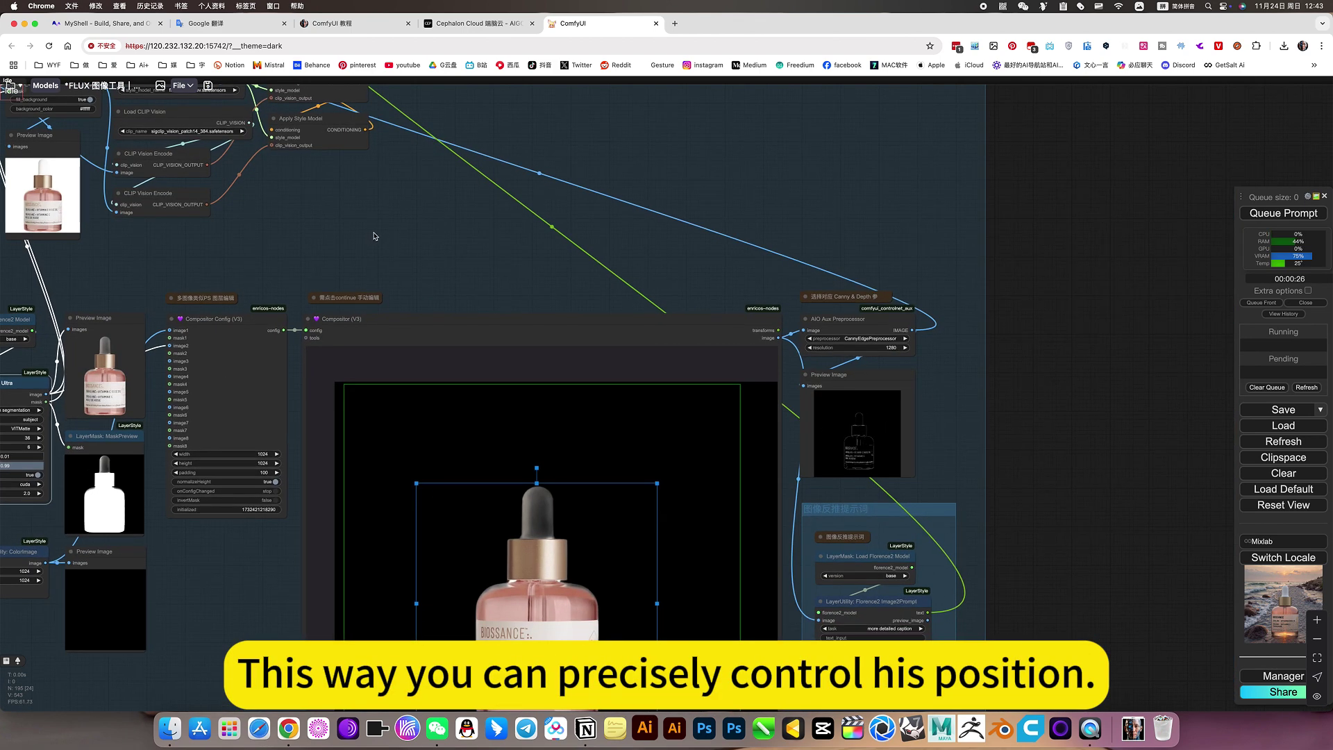
left_click_drag(374, 235, 859, 302)
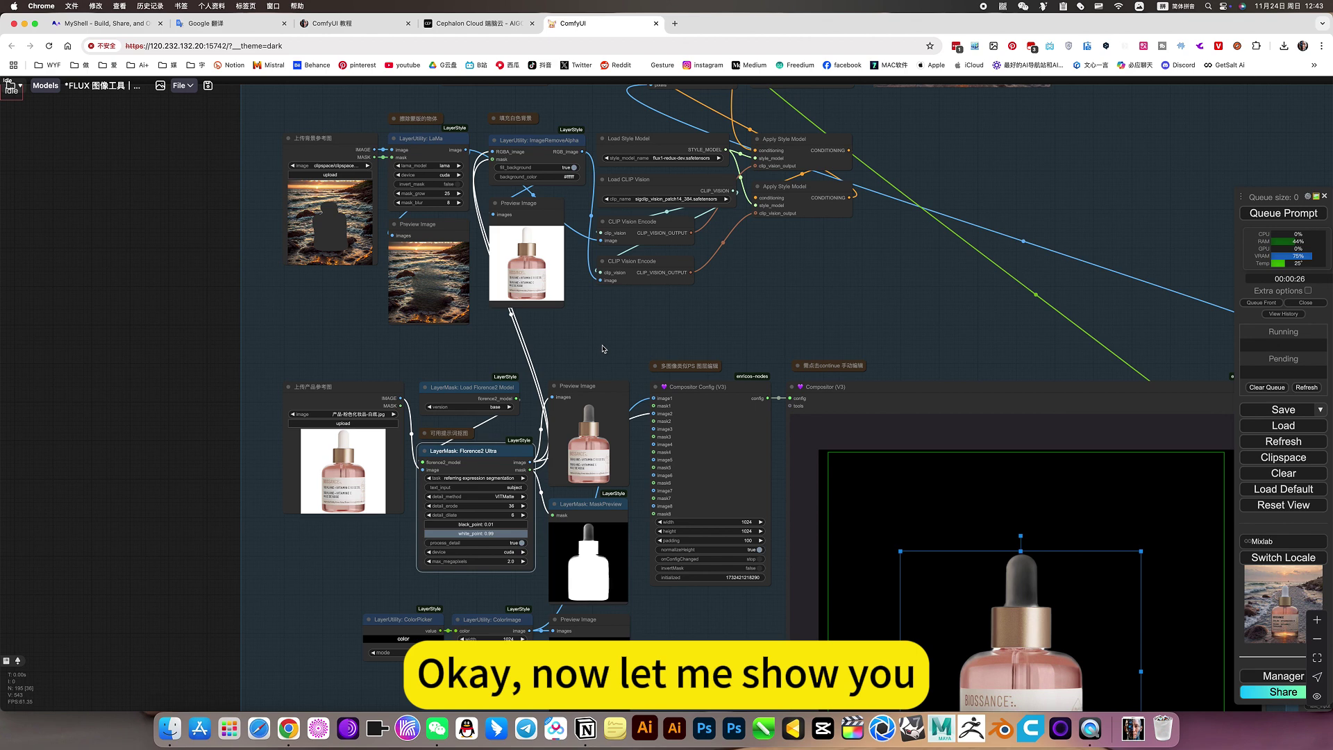
scroll(622, 348, "down", 5)
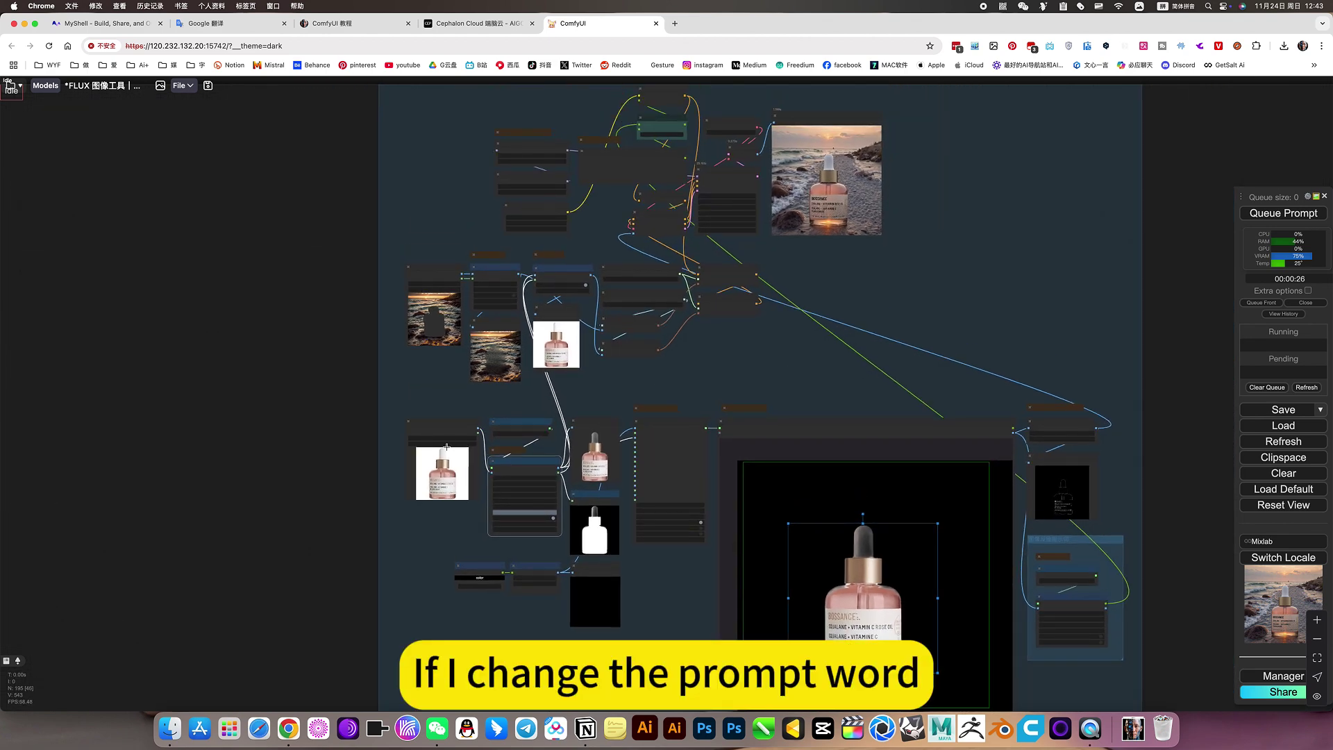
- Filter the product reference images by 罐 and load 产品-绿色罐装-毁背景.jpg into the 上传产品参考图 node
scroll(449, 443, "up", 5)
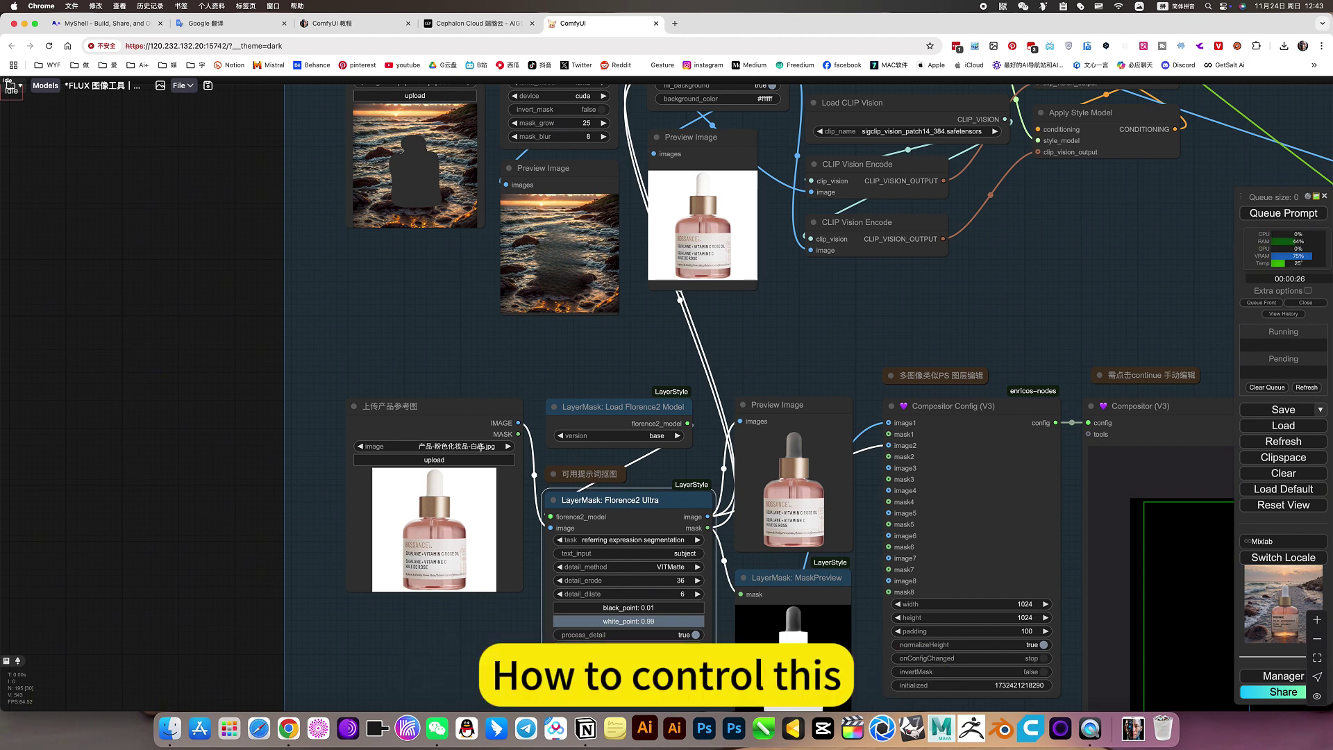
left_click(480, 447)
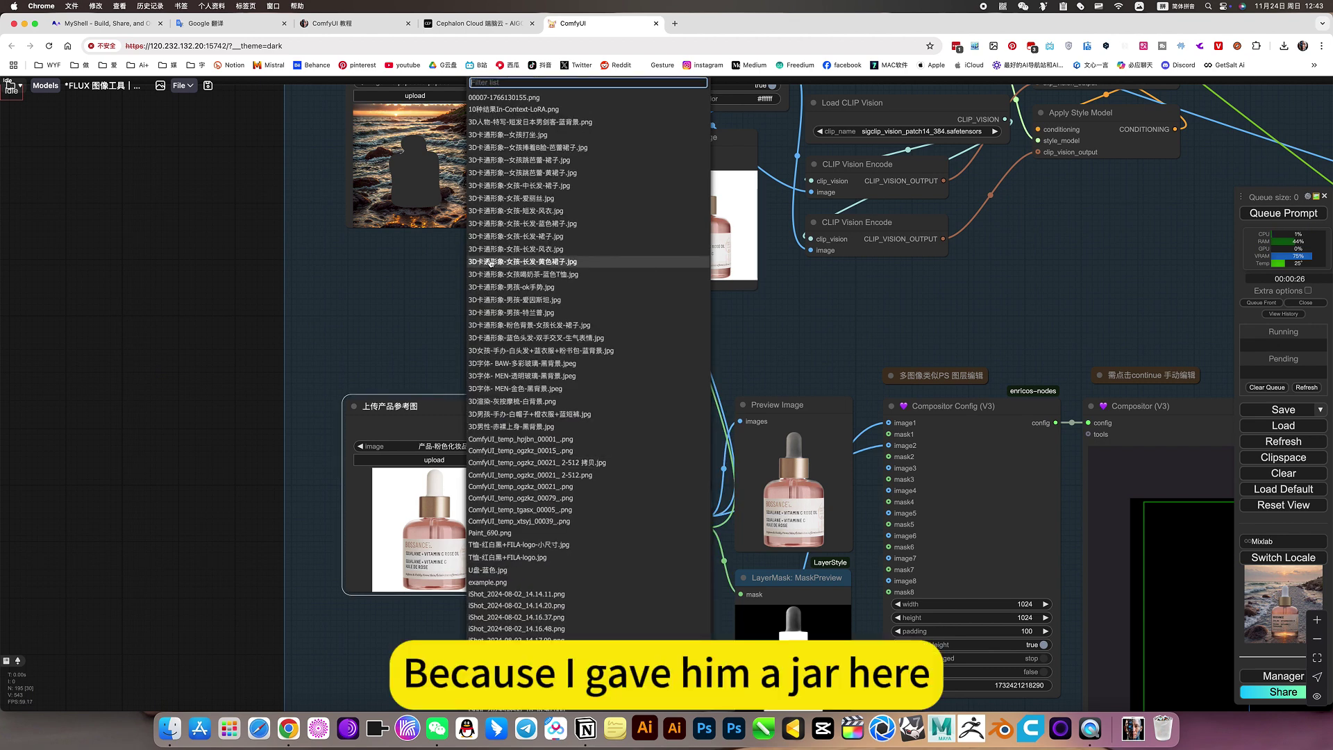
type("guan")
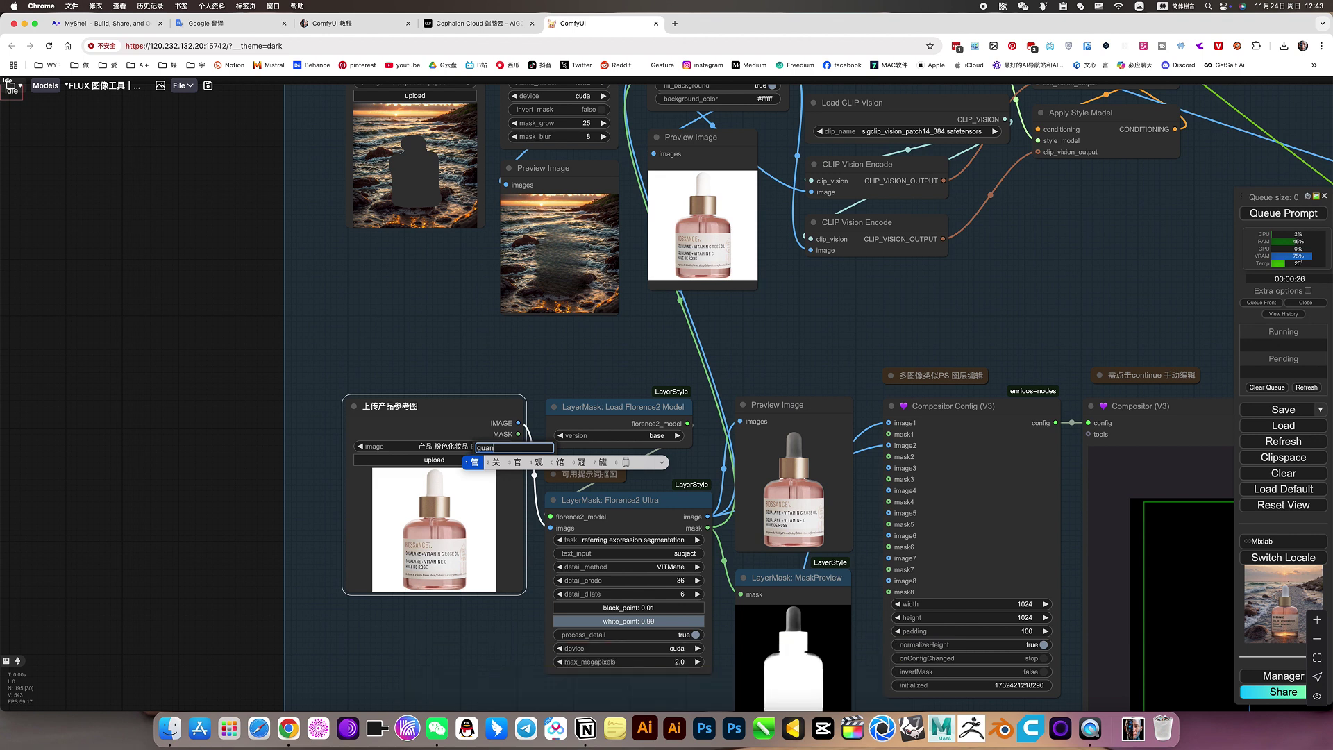
type("7")
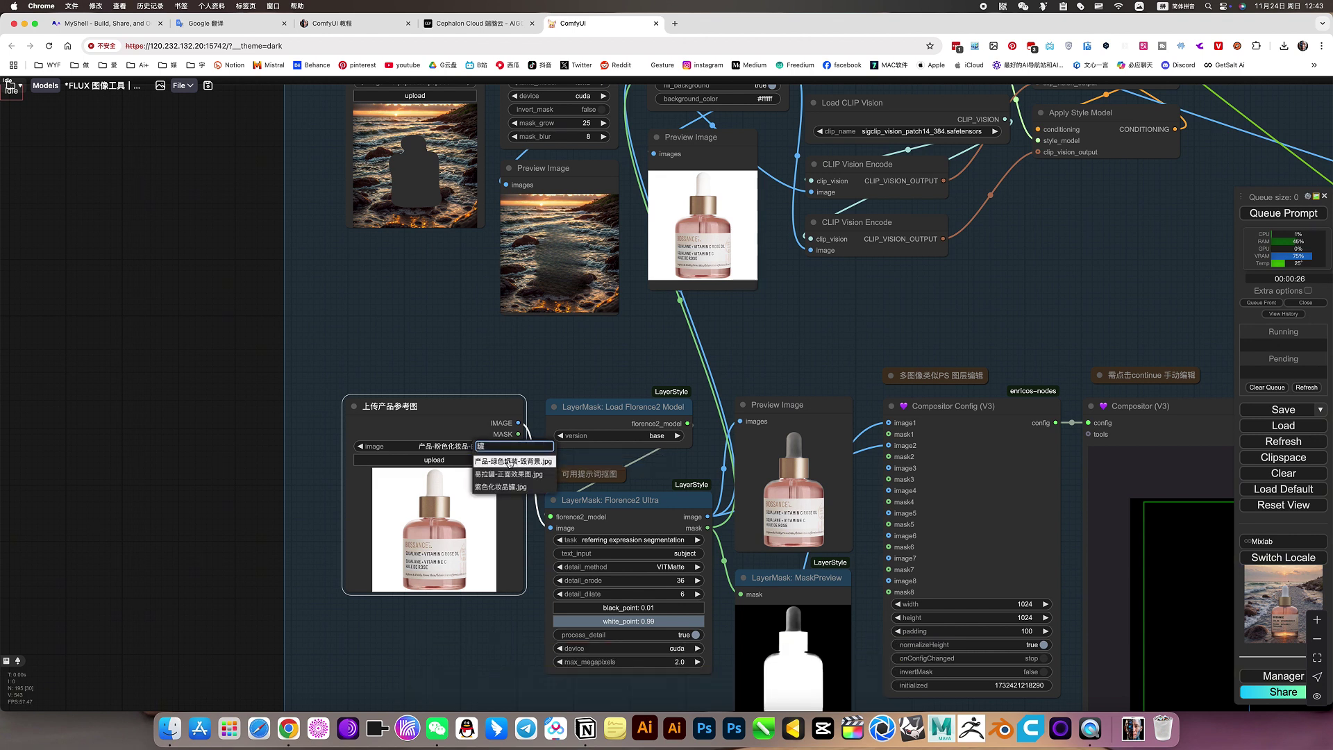
left_click(504, 460)
left_click(569, 349)
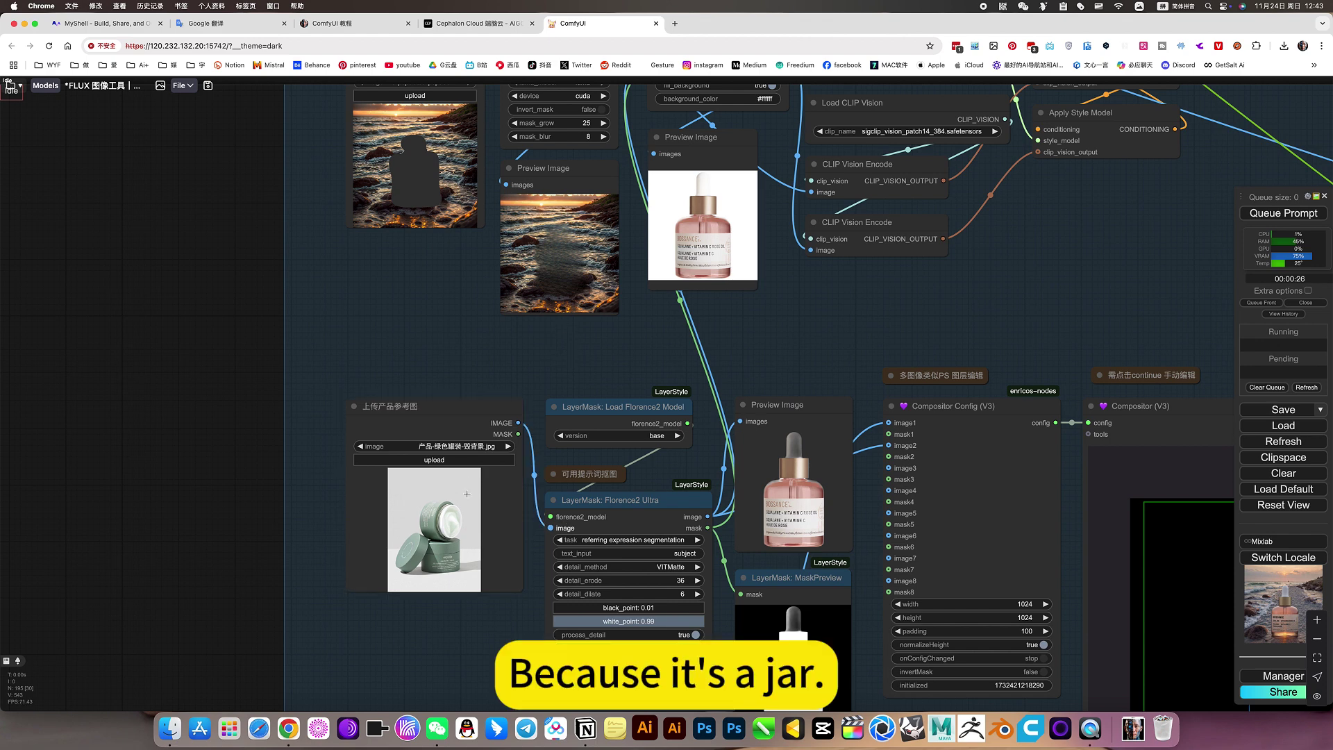
- Run the workflow on the green jar image and inspect its Florence2 Ultra cut-out and mask previews
left_click(1276, 215)
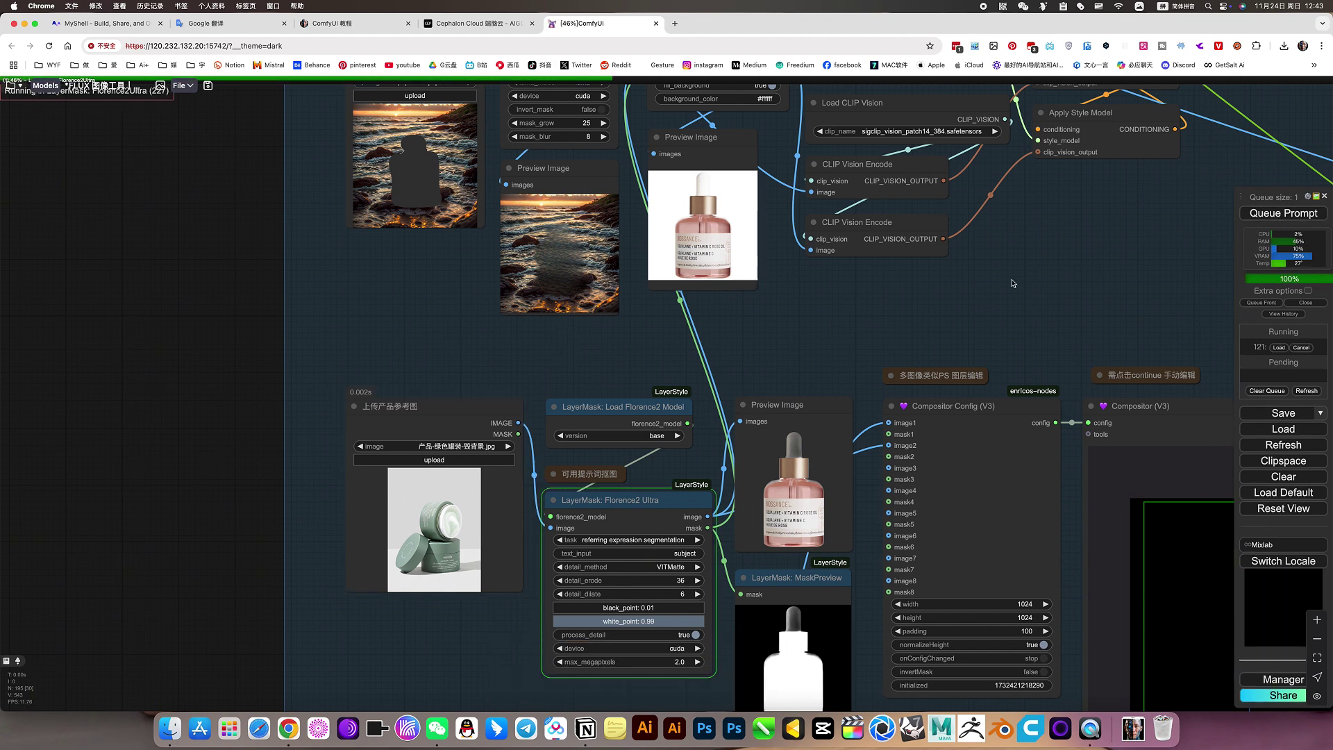
scroll(1012, 283, "up", 3)
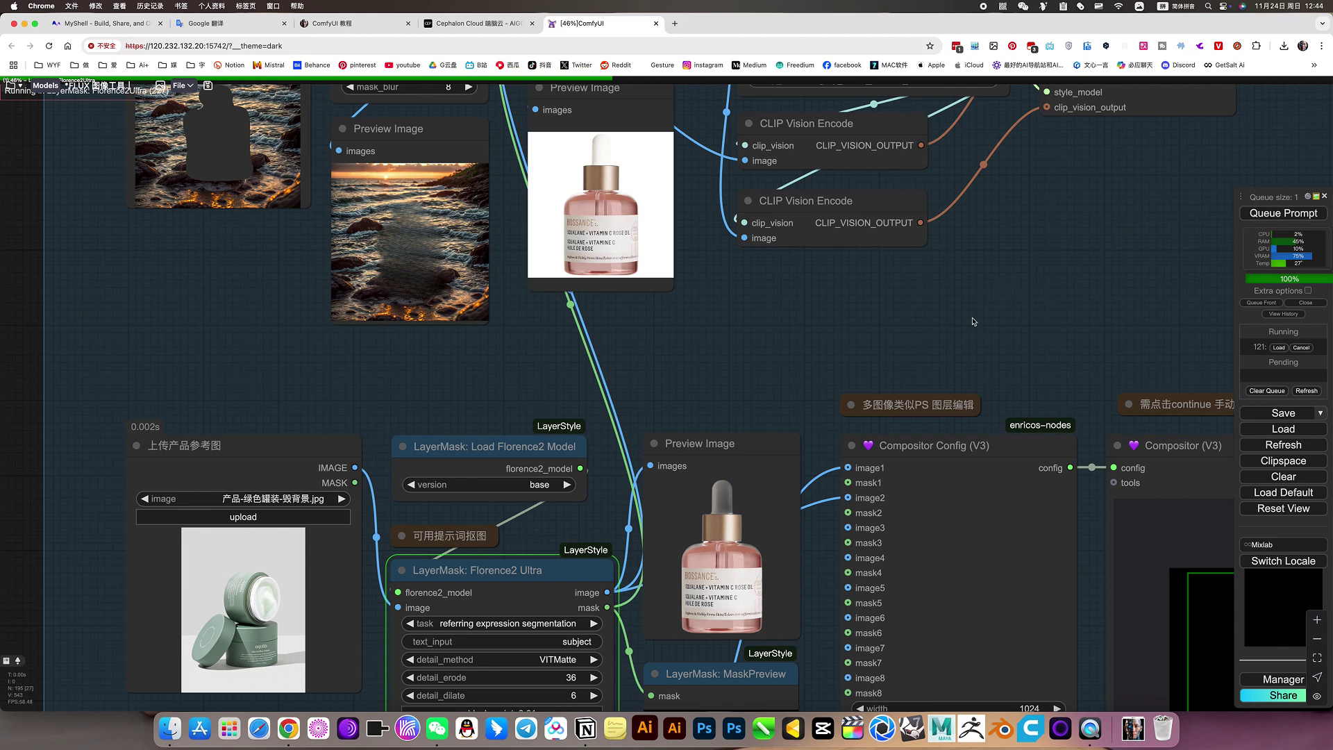
scroll(973, 322, "down", 5)
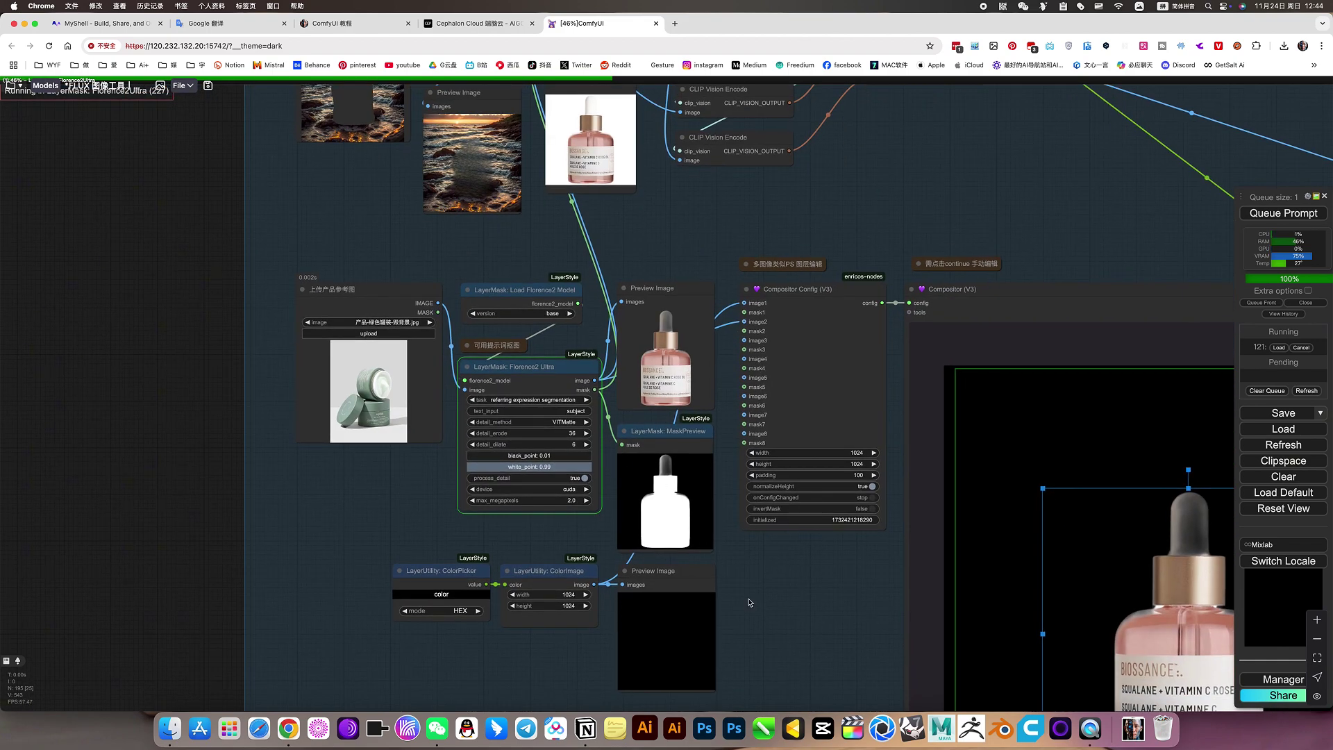
left_click_drag(819, 581, 854, 585)
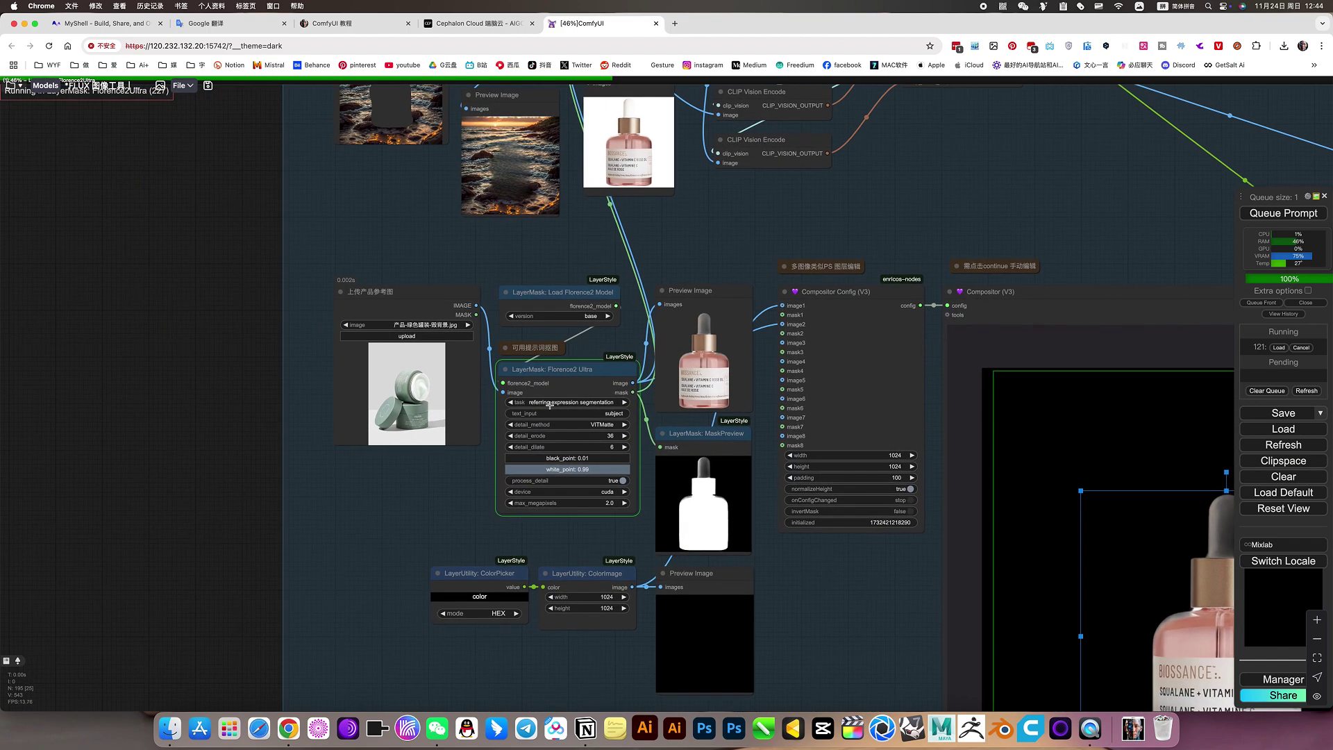
scroll(554, 391, "up", 9)
scroll(742, 452, "up", 3)
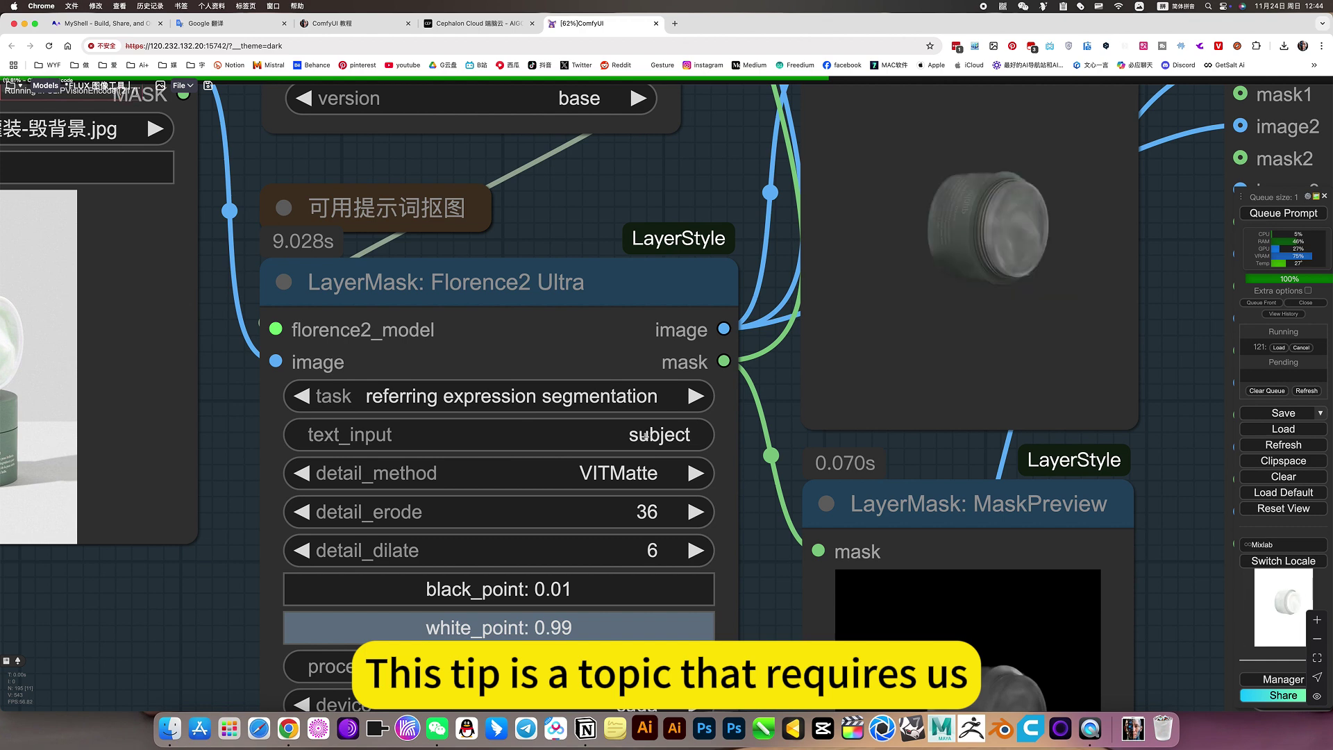
scroll(748, 483, "down", 6)
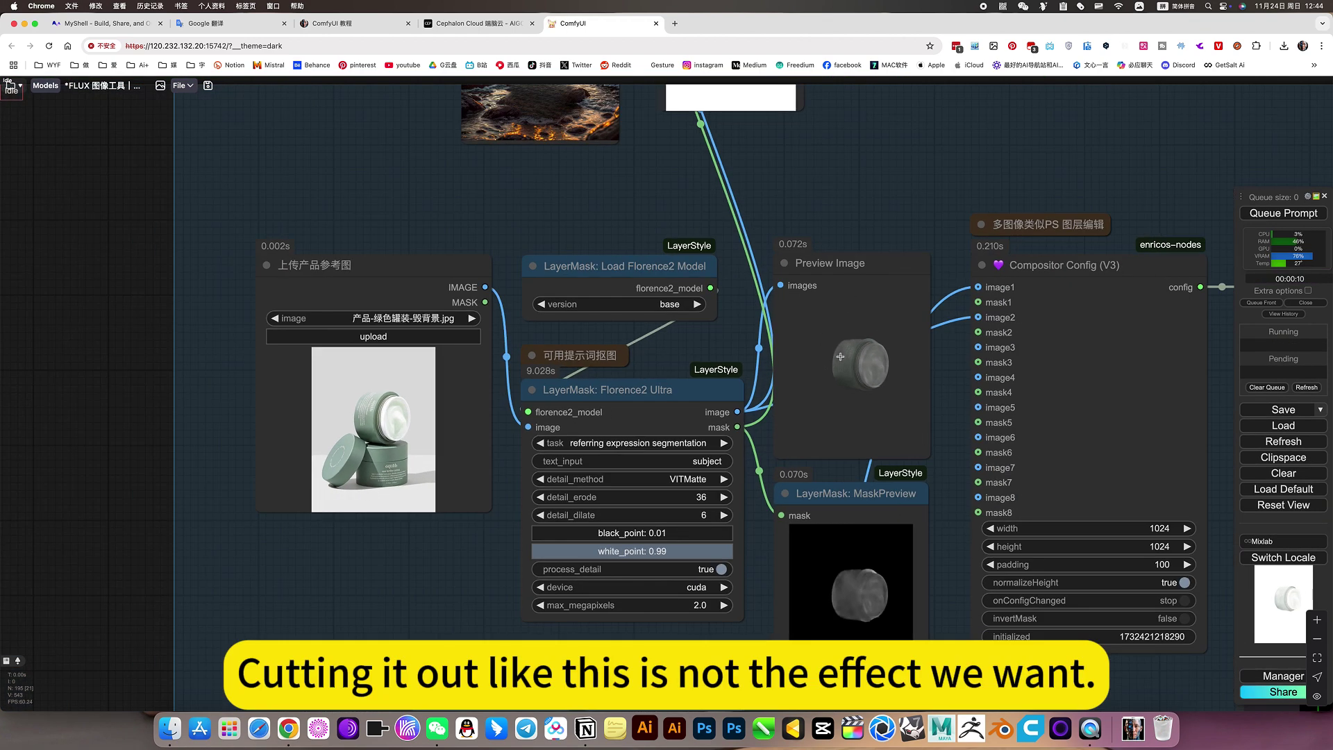
scroll(728, 482, "up", 6)
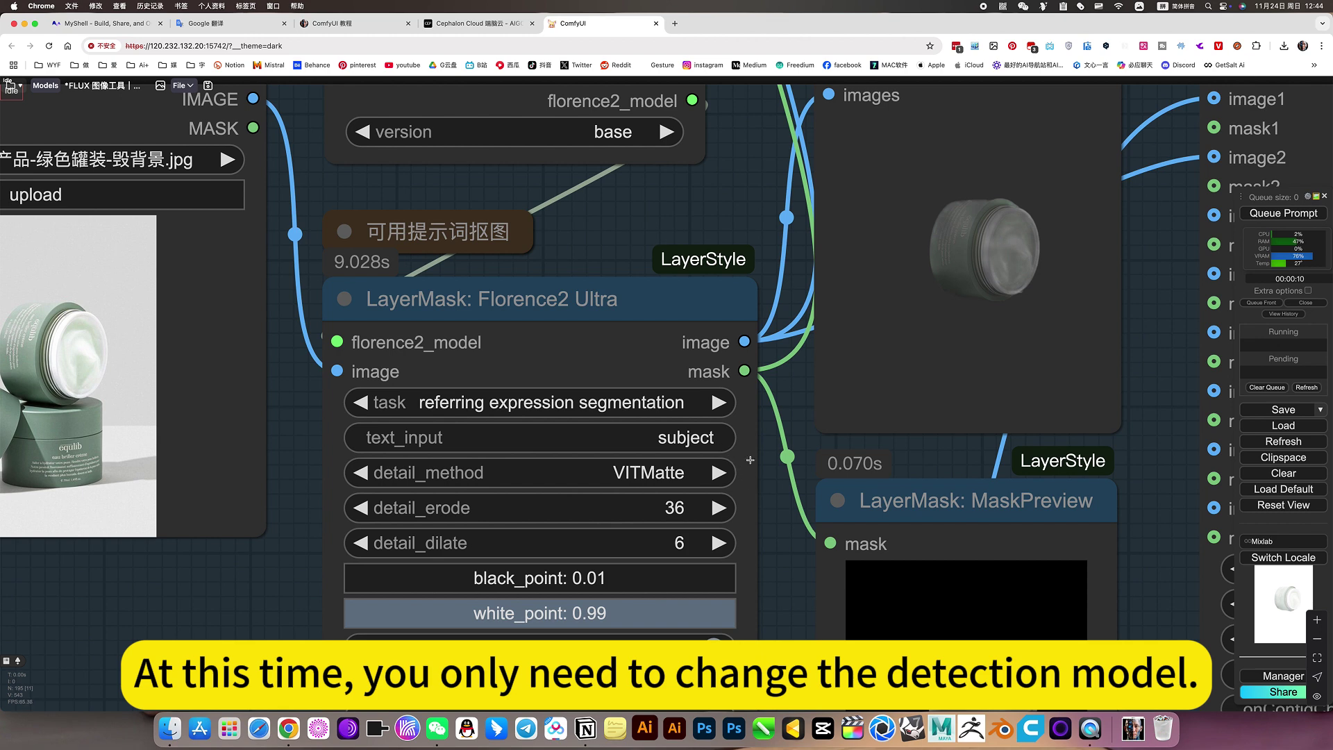
- Set the Florence2 Ultra task to region to segmentation, rerun the workflow and check the new cut-out
left_click(673, 406)
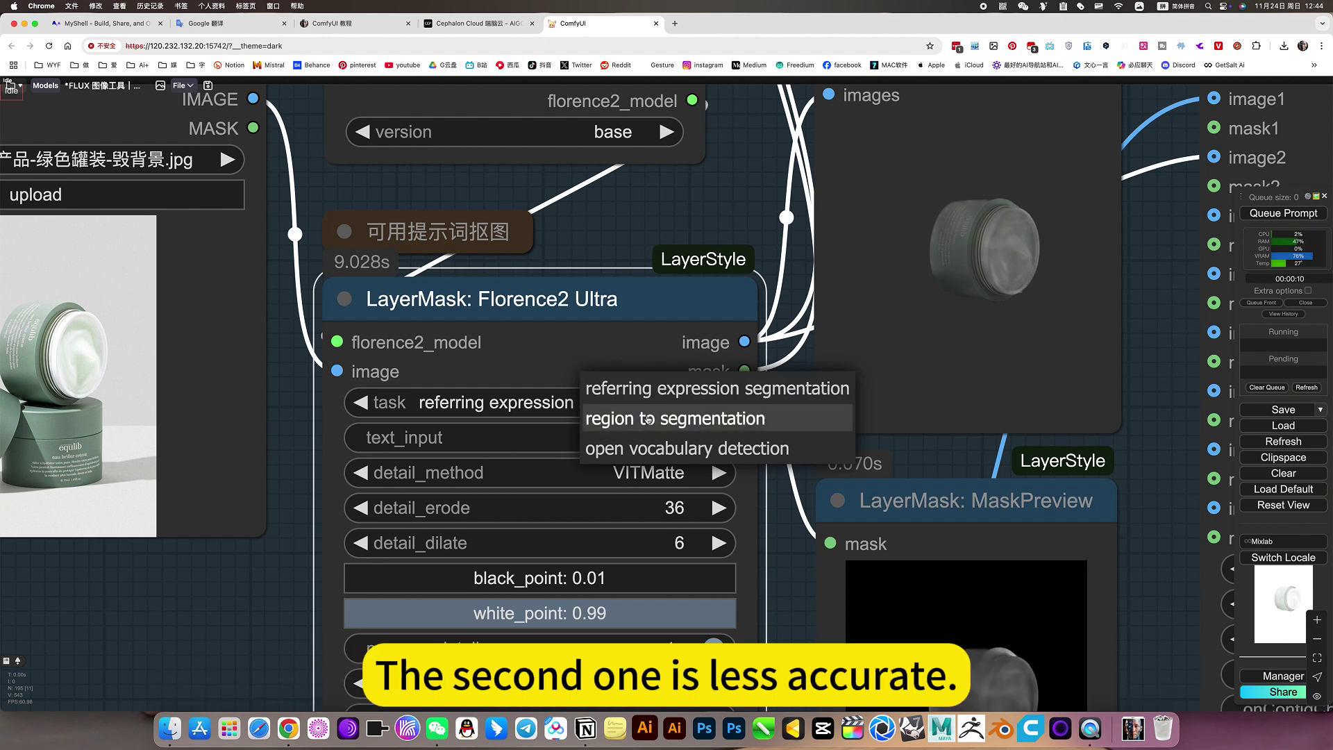
left_click(664, 420)
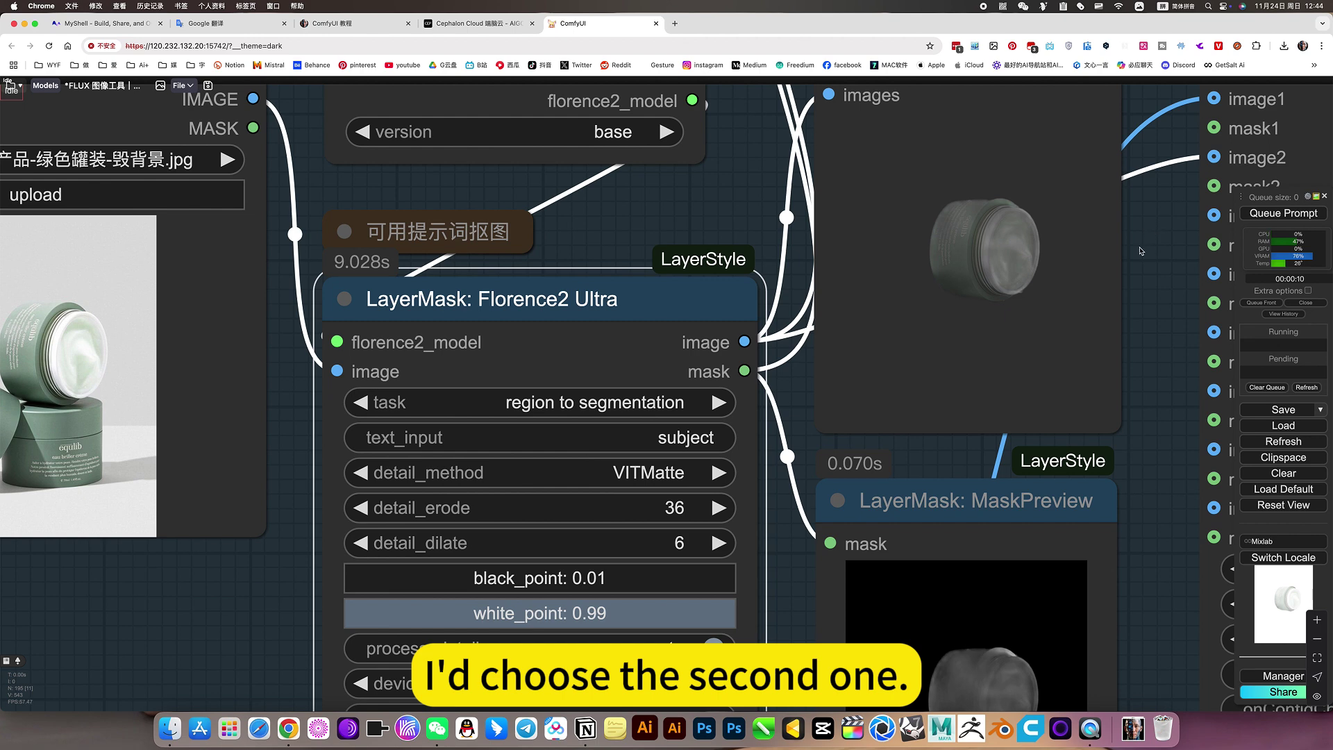
left_click(1282, 213)
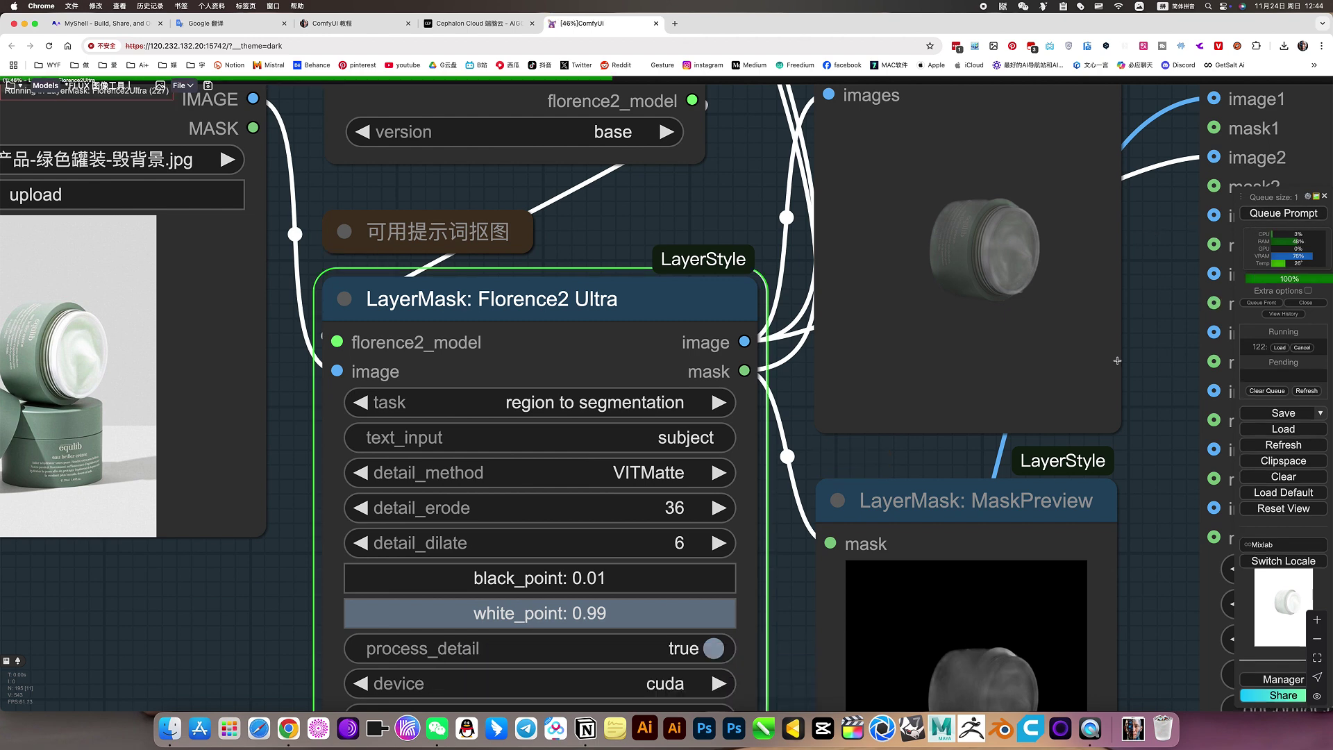
scroll(1117, 360, "down", 5)
left_click_drag(1139, 387, 1028, 380)
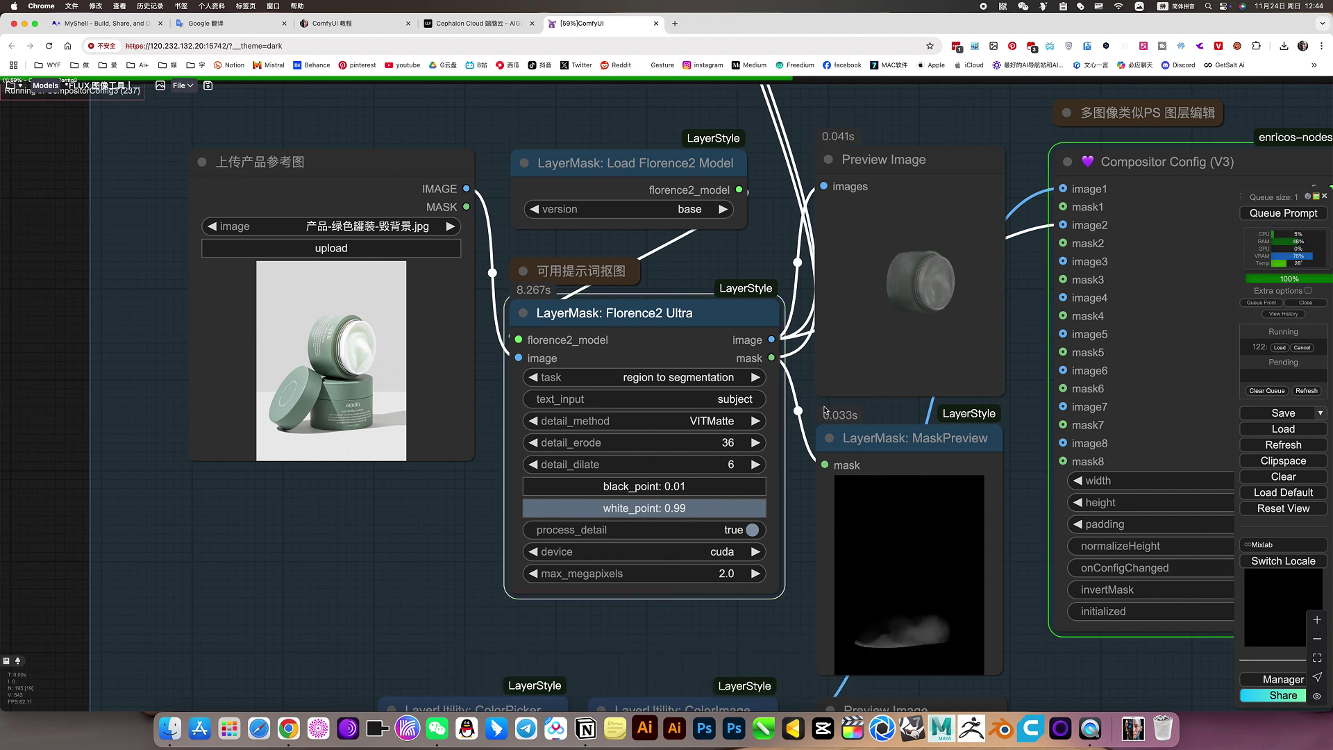
- View the available task options of the Florence2 Ultra node and dismiss them without choosing one
left_click(734, 382)
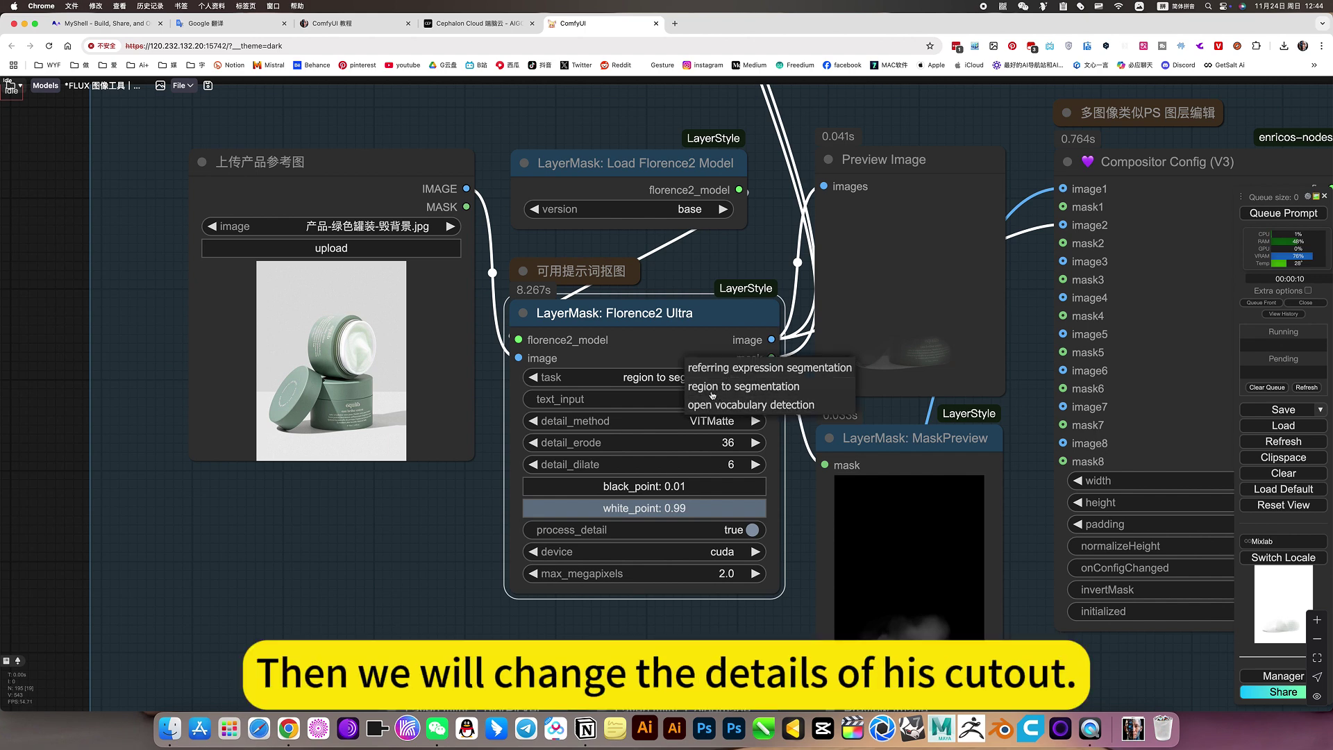
left_click(465, 491)
scroll(767, 437, "up", 5)
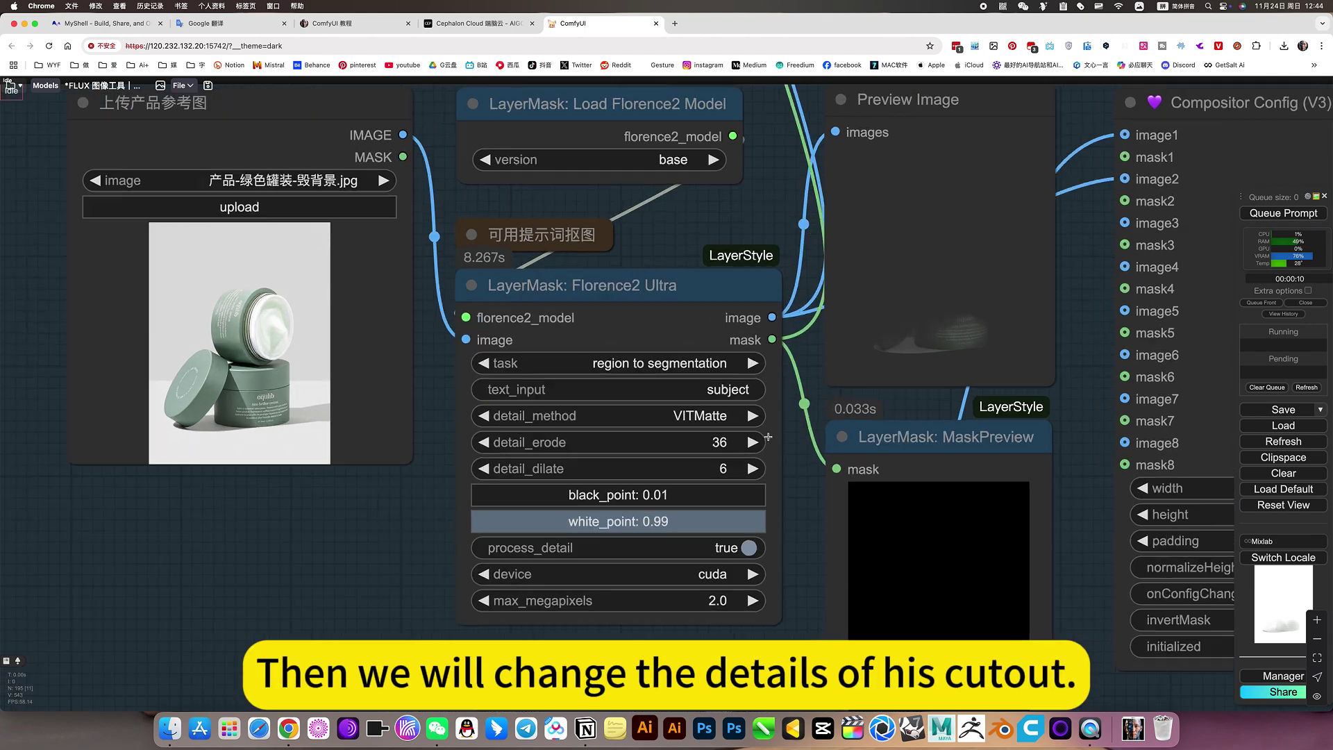
- Set detail_erode of the Florence2 Ultra node to 6, rerun the workflow and check the new cut-out
left_click(696, 448)
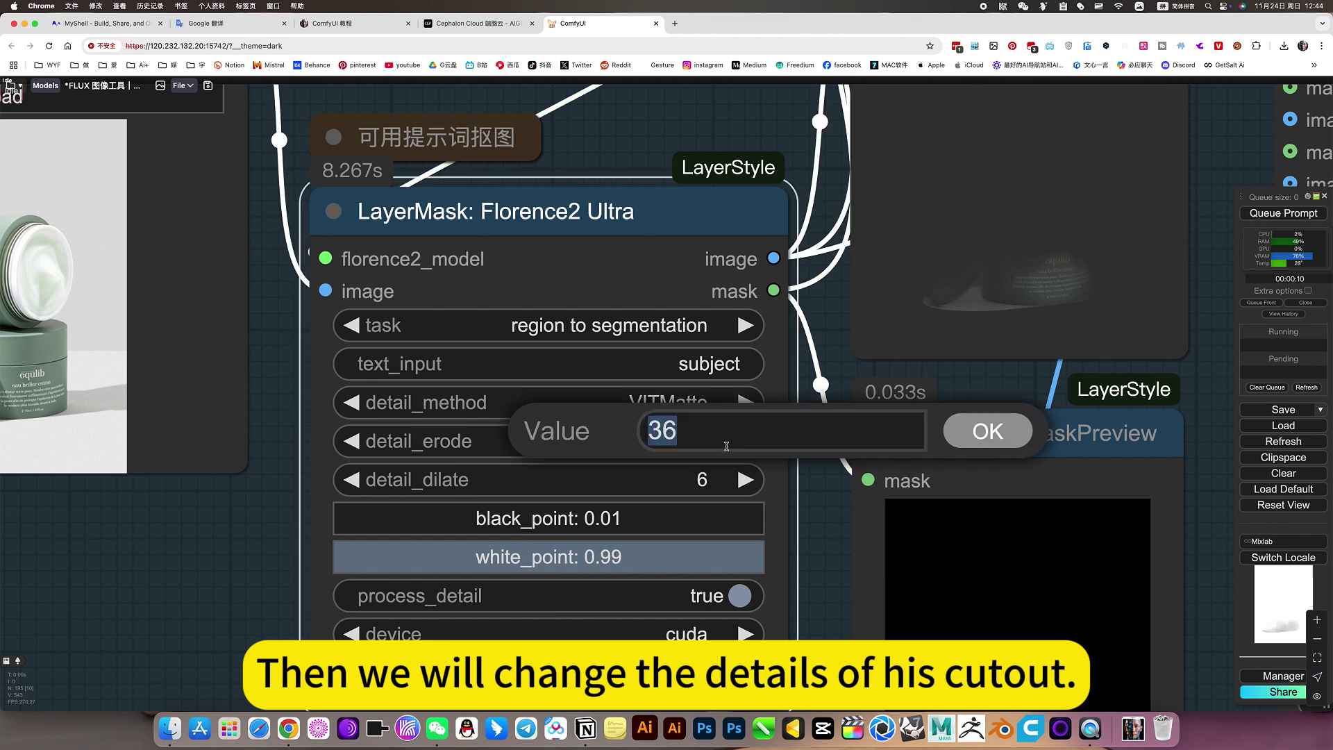
type("6")
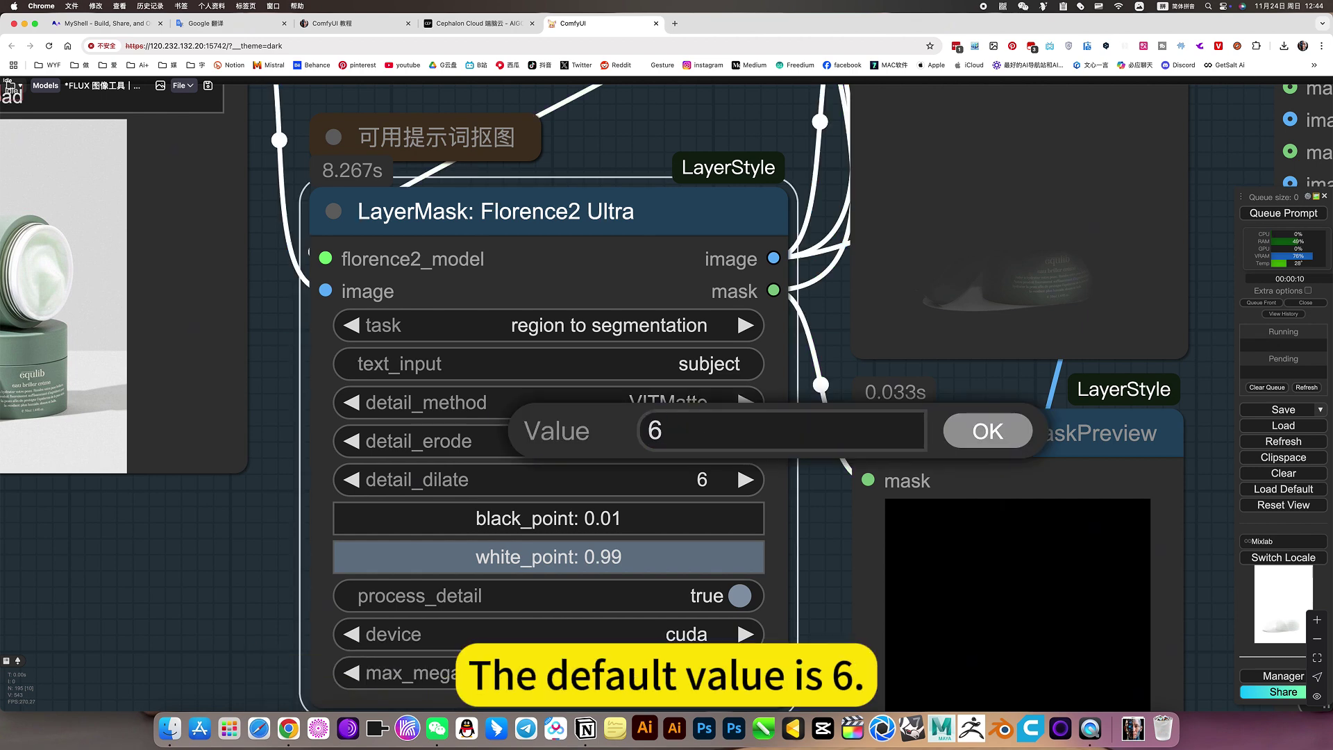
key("Return")
scroll(797, 421, "down", 2)
scroll(797, 421, "down", 4)
key("ctrl+Return")
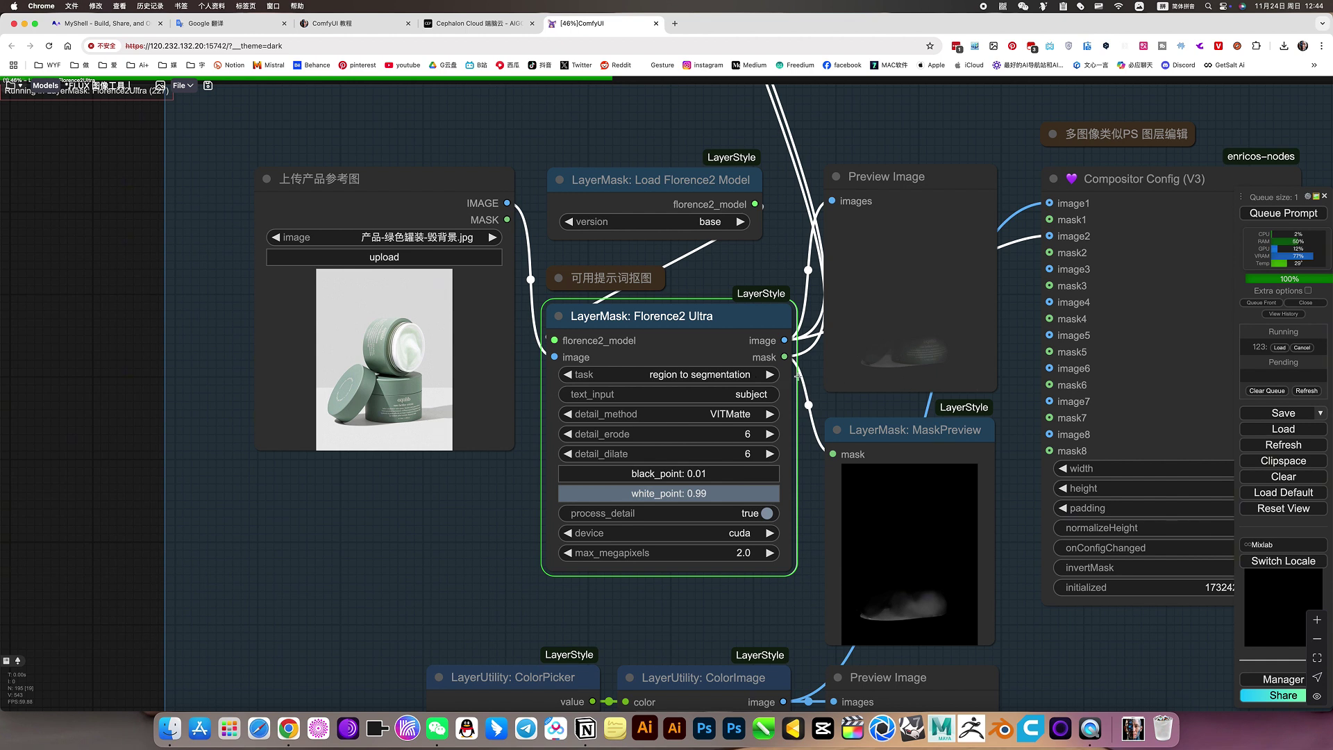
left_click_drag(1016, 380, 947, 401)
scroll(727, 396, "up", 1)
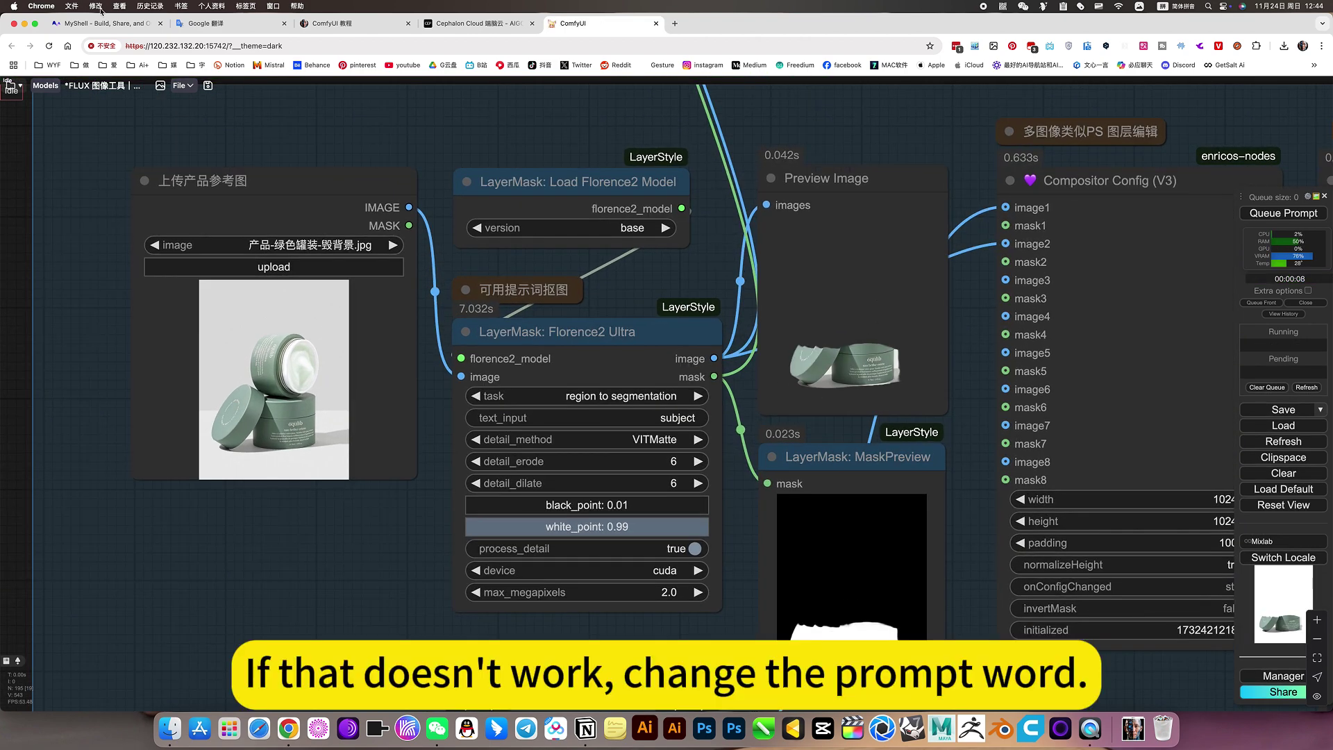
- Copy the translation "All Products" from Google Translate and enter it as text_input of the Florence2 Ultra node in ComfyUI
left_click(222, 22)
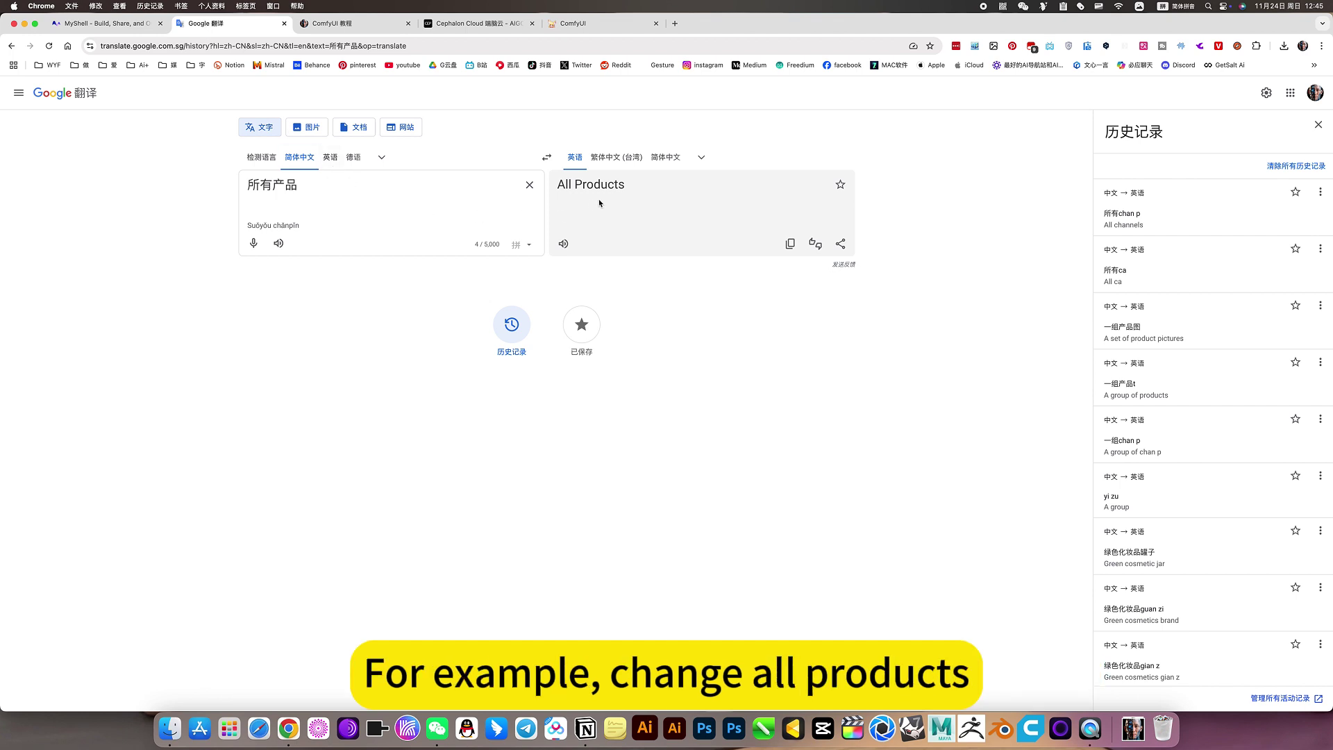
left_click(790, 243)
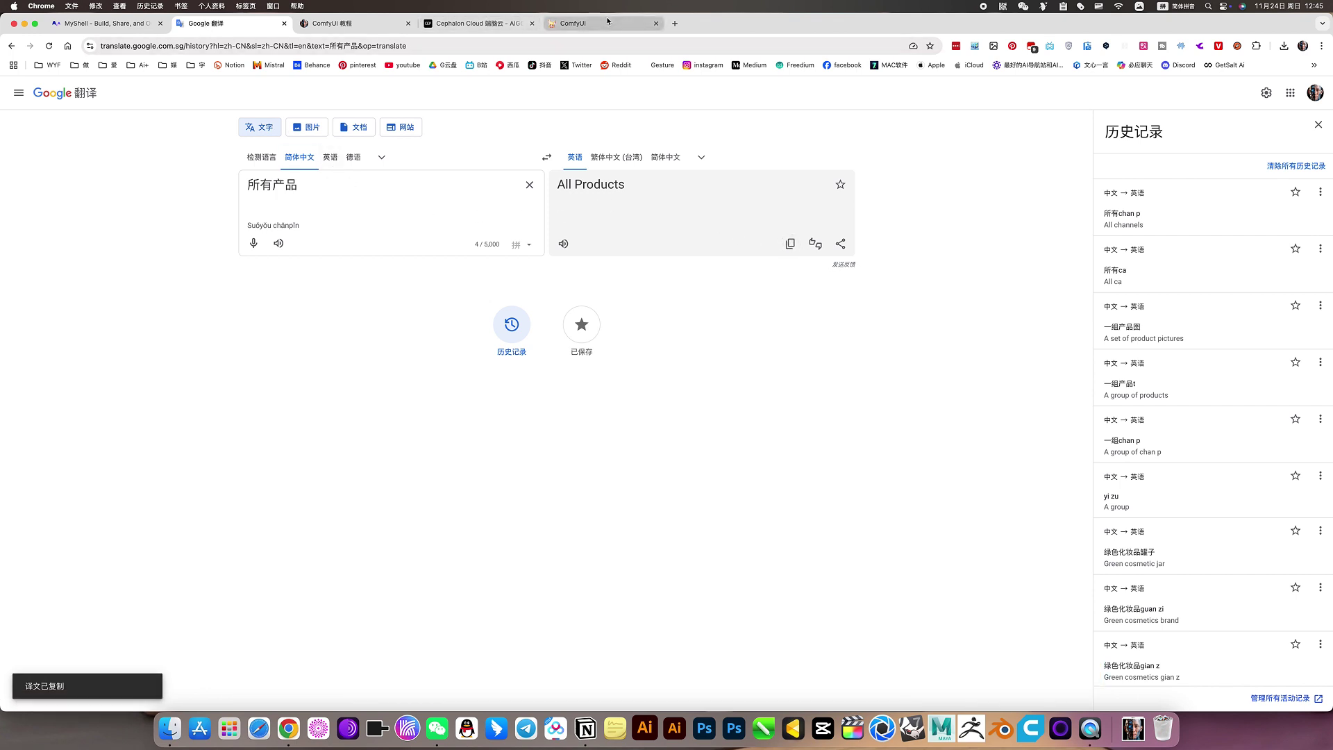
left_click(573, 23)
left_click(689, 418)
key("ctrl+v")
left_click(881, 409)
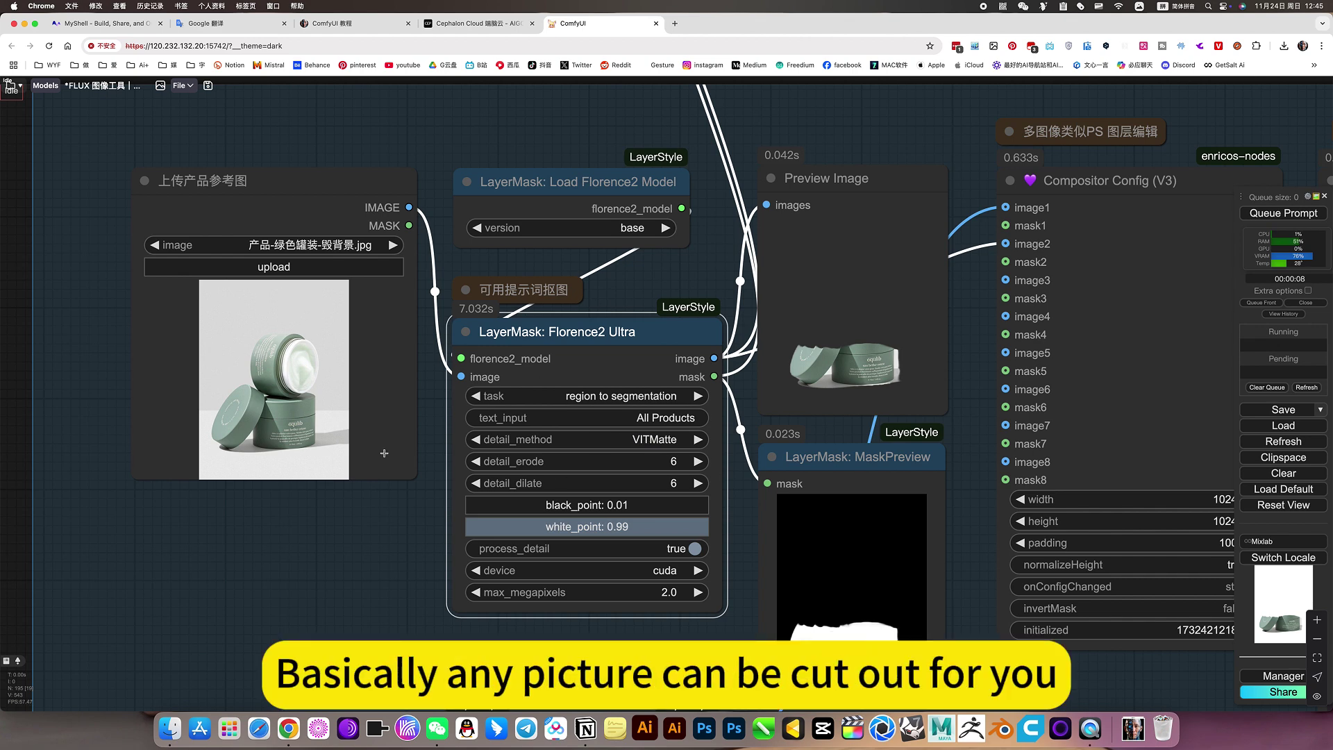
- Run the workflow with the new prompt word and inspect the jar cut-out and mask previews
left_click_drag(370, 517, 322, 527)
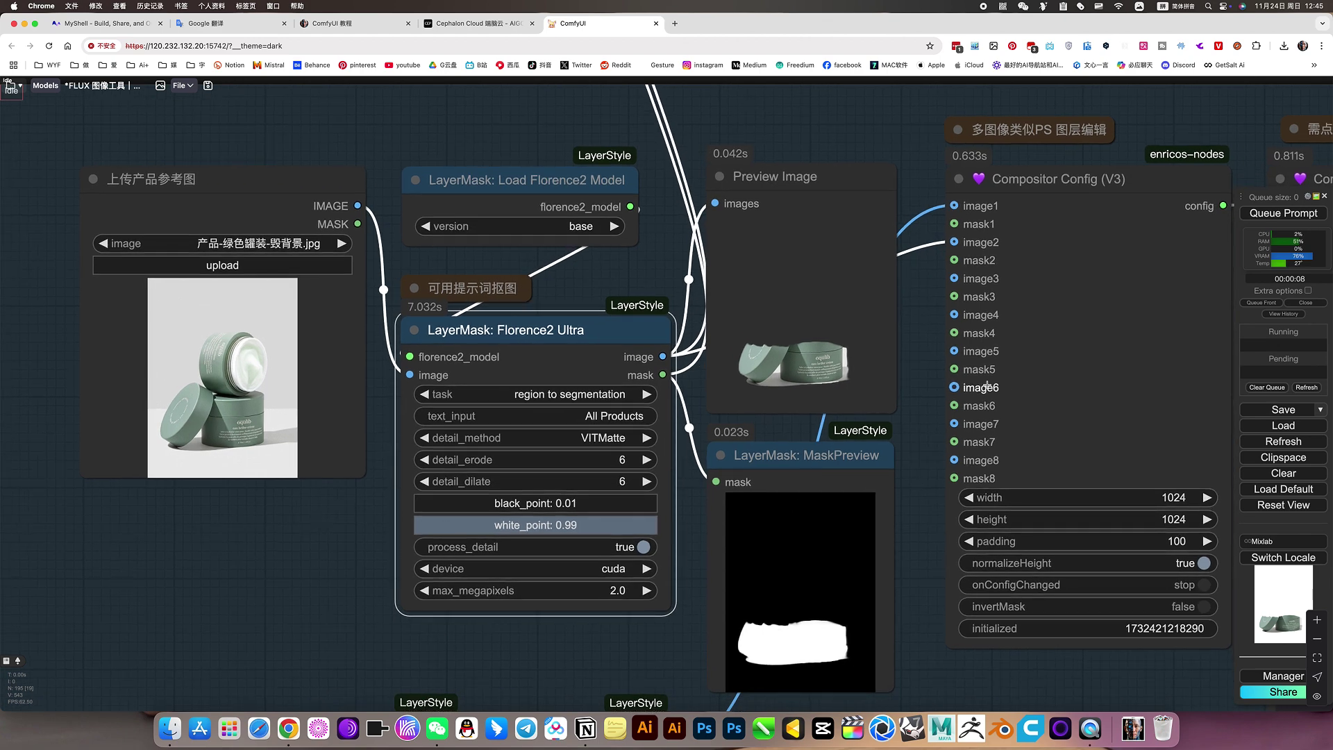
left_click(1283, 213)
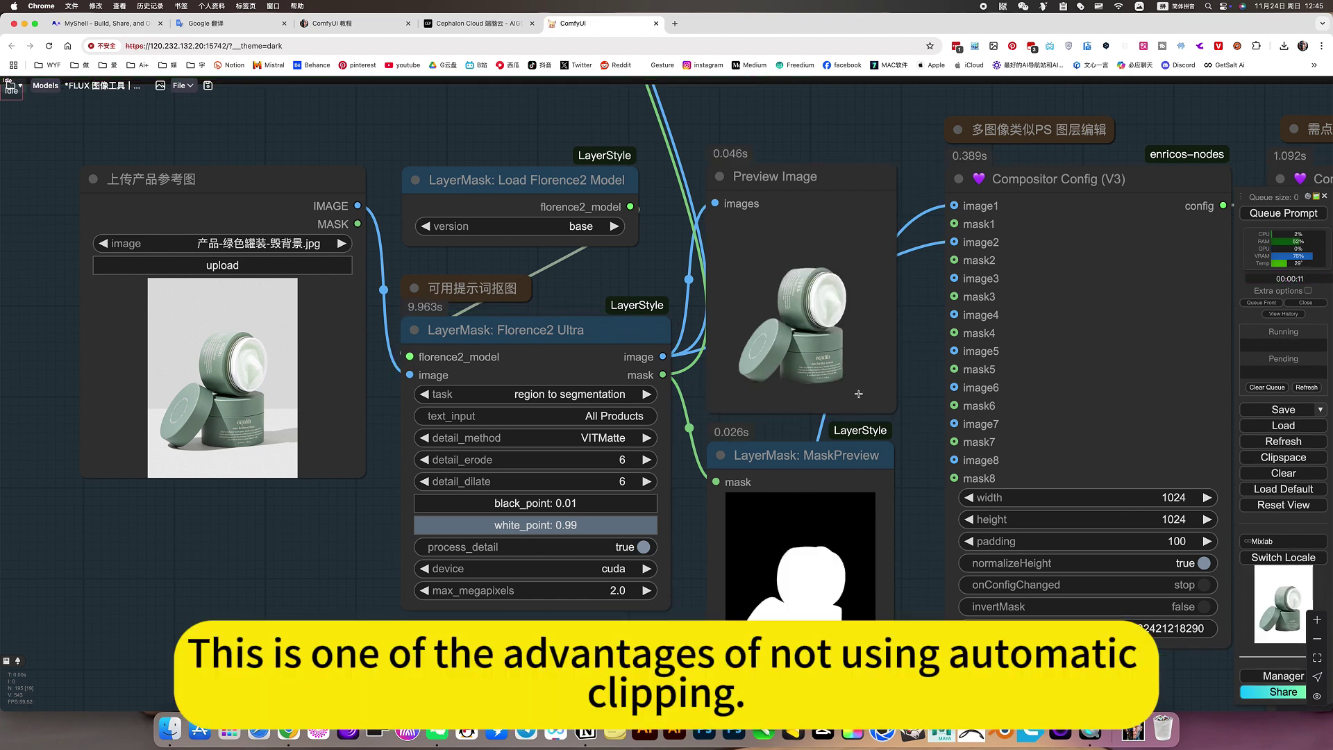
left_click_drag(921, 396, 821, 375)
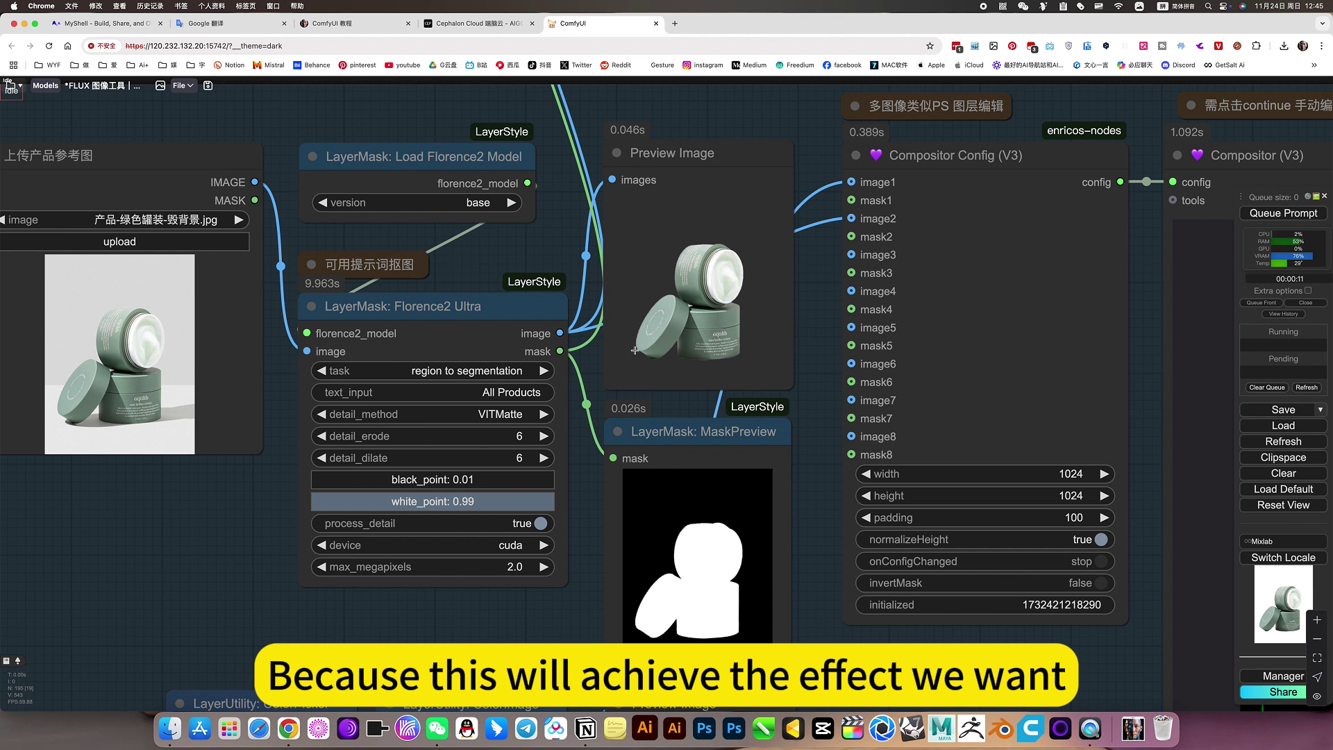
- Try the referring expression segmentation task in the Florence2 Ultra node and rerun the workflow to compare the cut-out
left_click(466, 371)
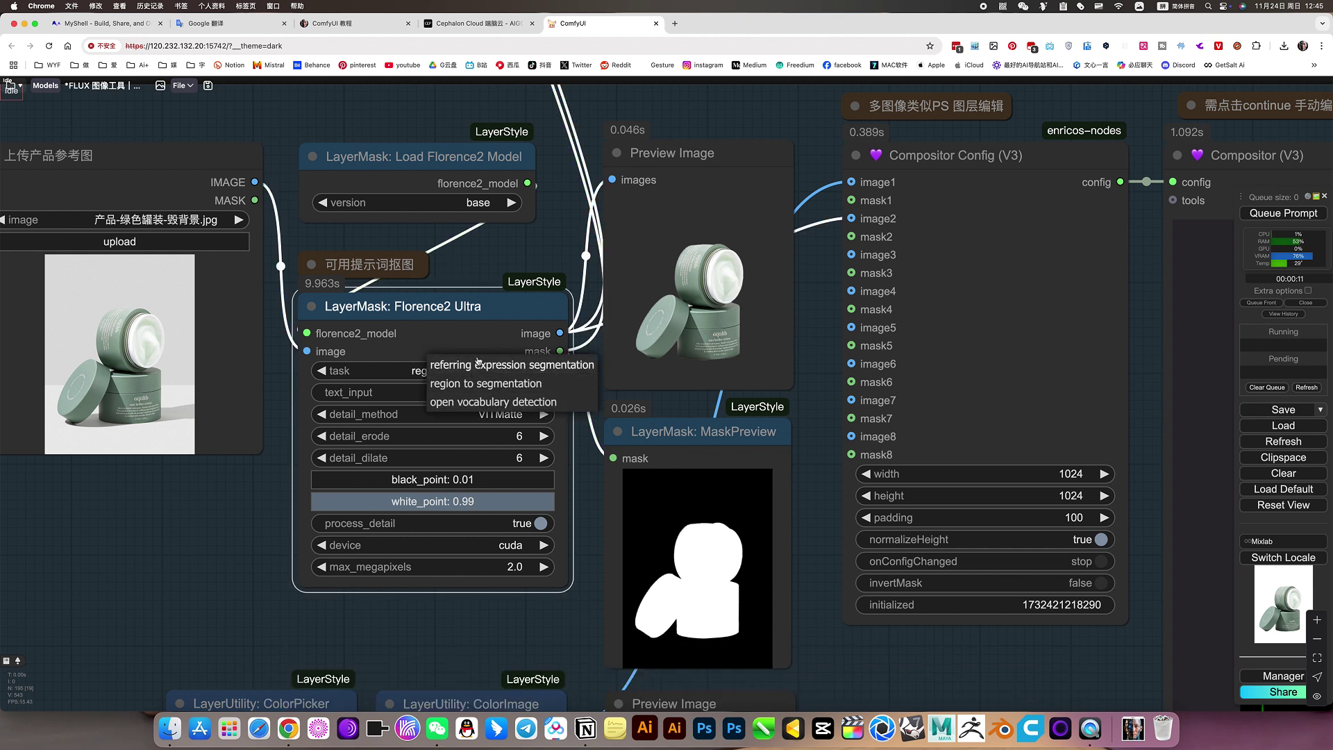
left_click(487, 366)
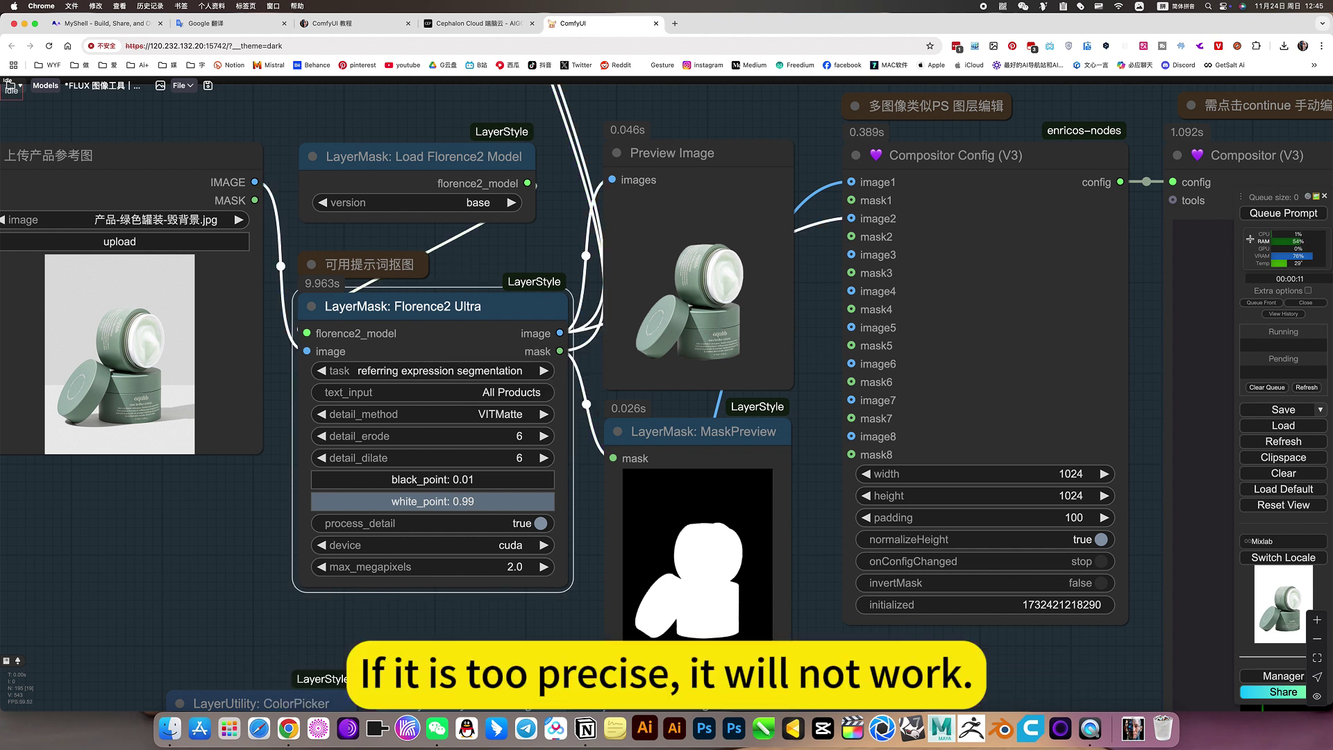
left_click(1273, 219)
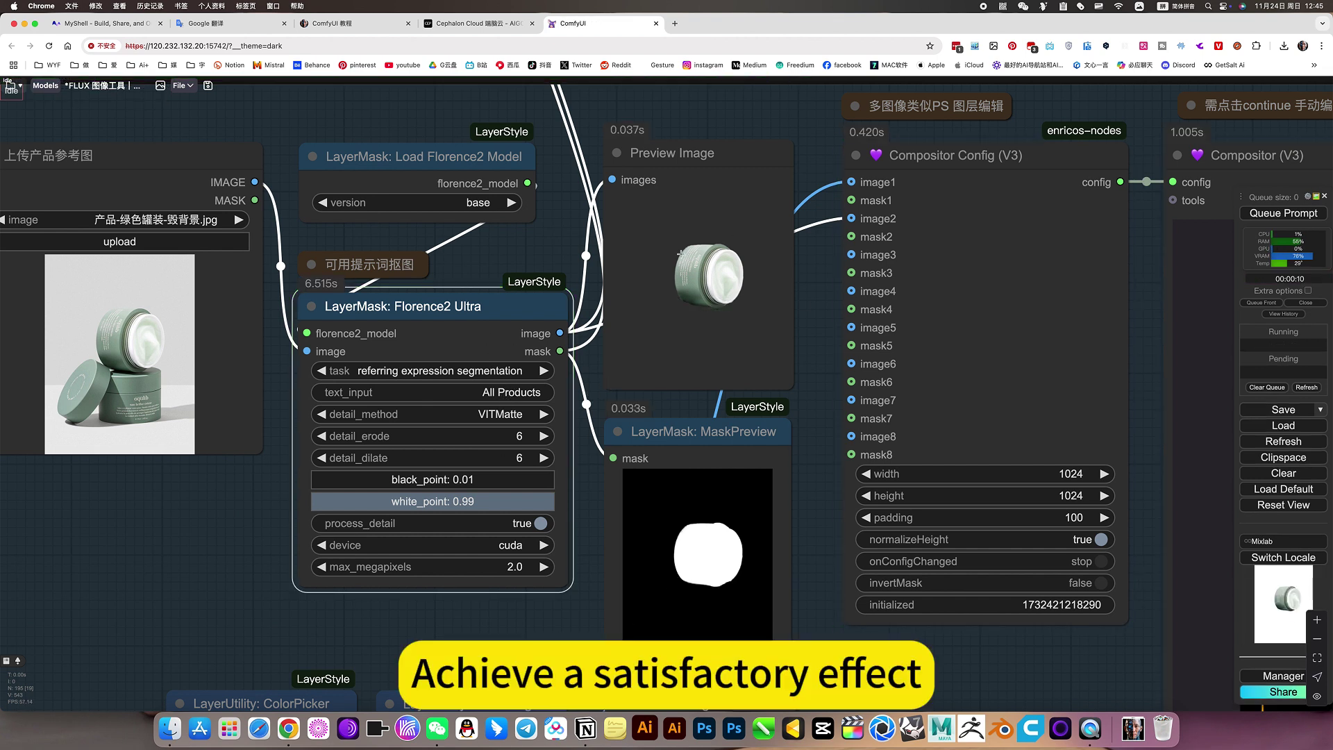
- Set the Florence2 Ultra task to region to segmentation and run the workflow again
left_click(476, 372)
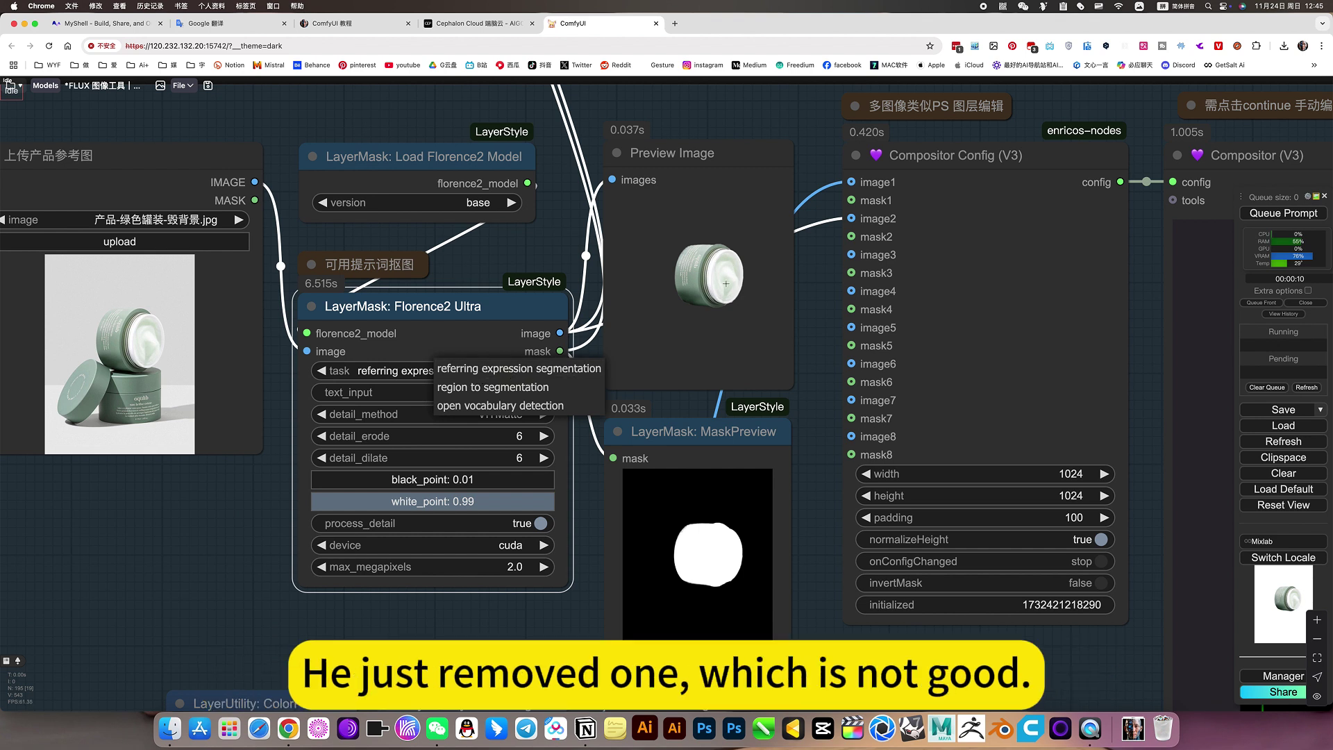
left_click(497, 387)
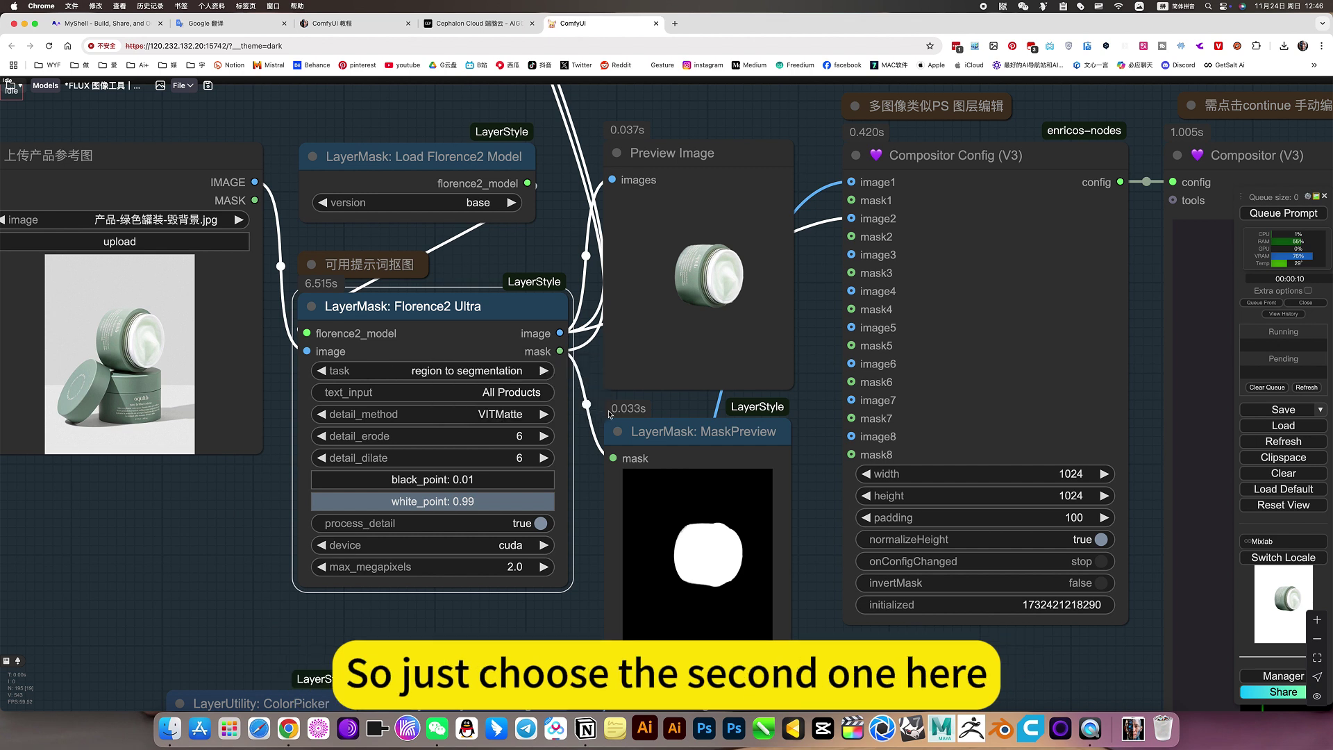
left_click(1283, 213)
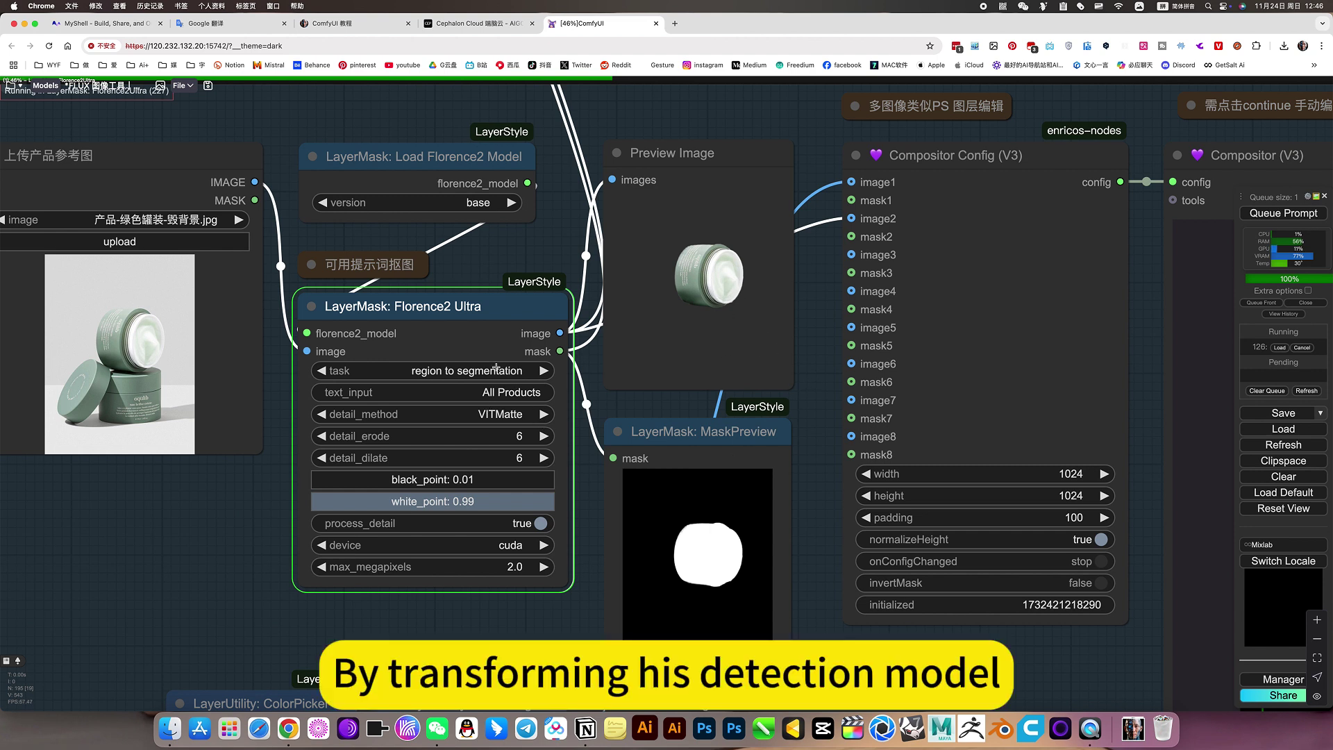
left_click(510, 376)
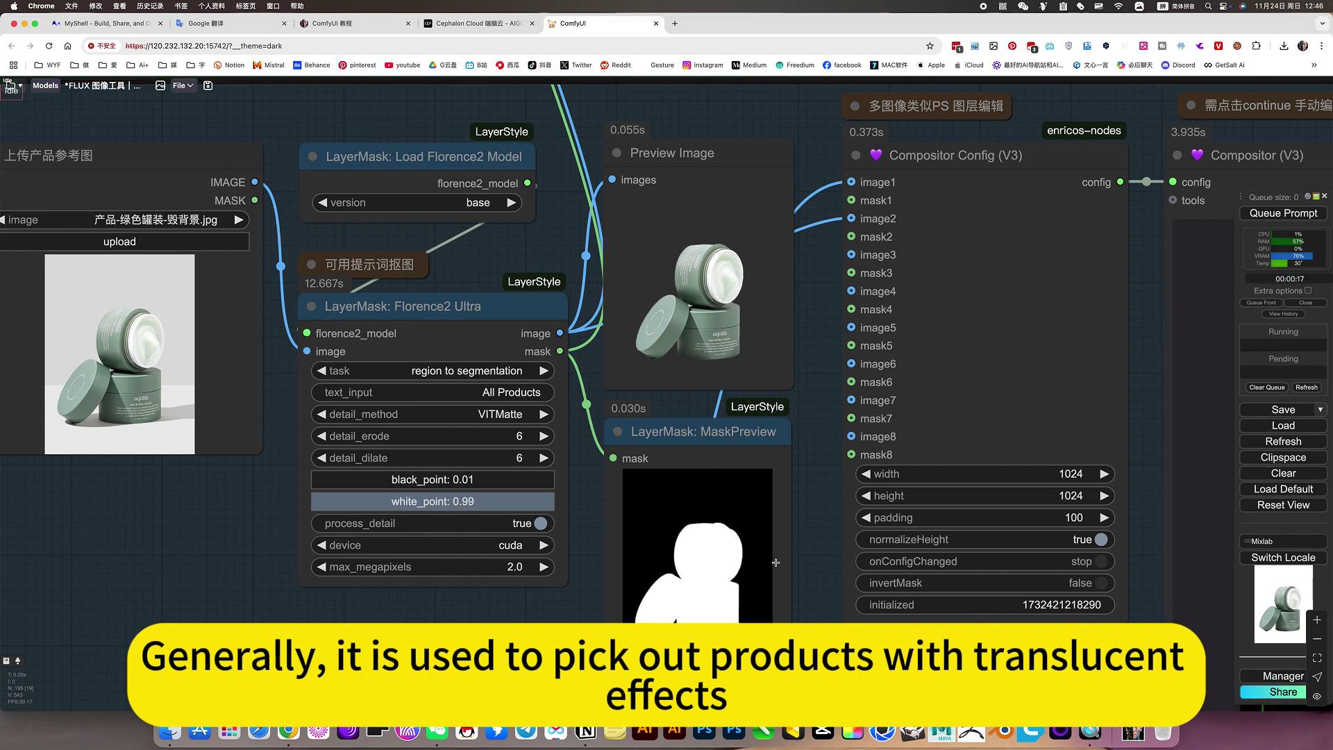
- Enlarge the green jar layer and adjust its position on the Compositor (V3) canvas, deselect it and run the workflow
scroll(775, 562, "down", 5)
left_click_drag(844, 631, 699, 557)
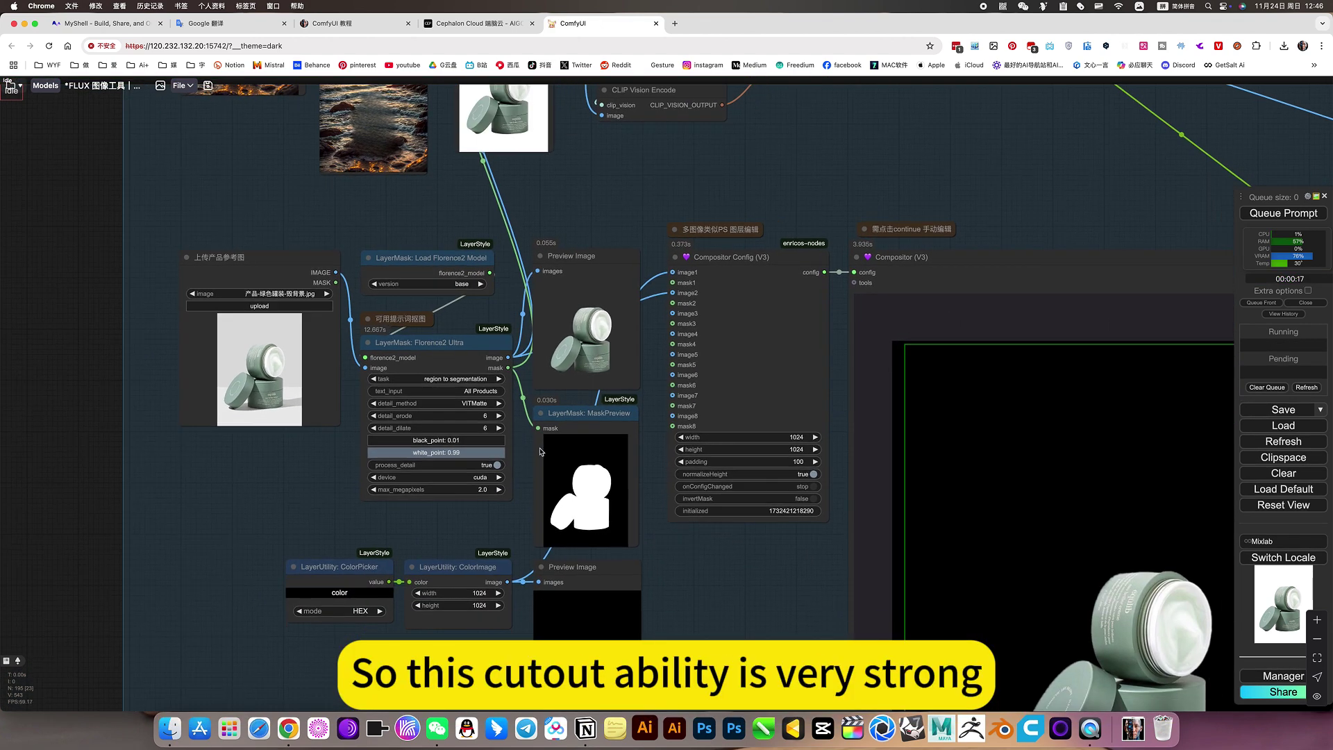
left_click_drag(778, 586, 517, 436)
scroll(517, 436, "down", 3)
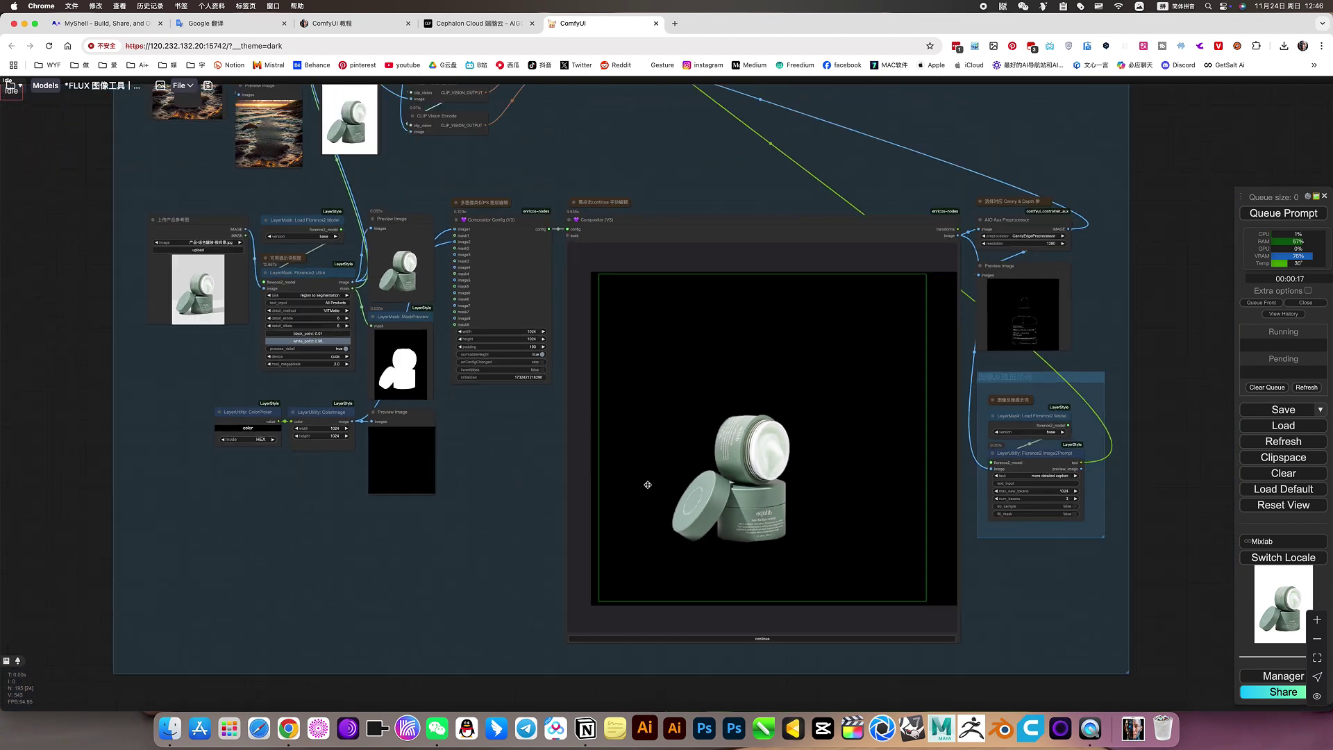
left_click(762, 479)
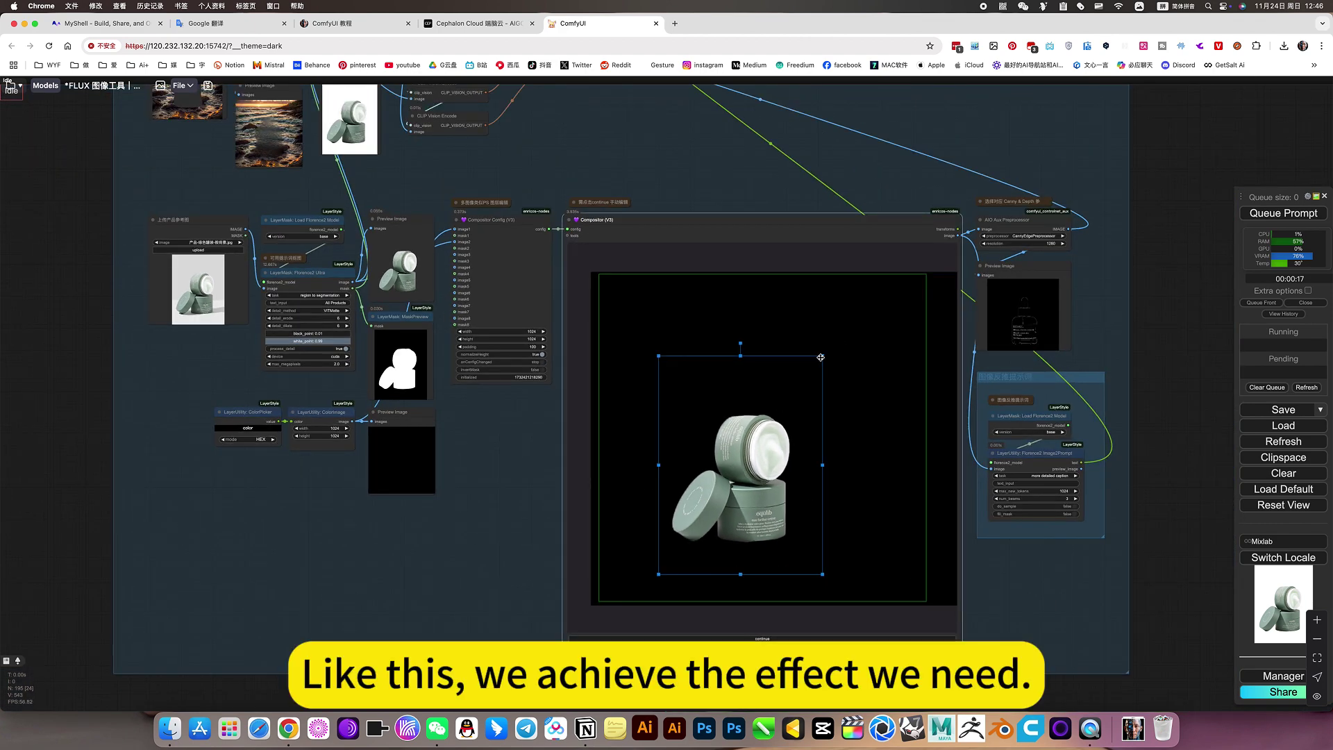
left_click_drag(820, 356, 819, 323)
left_click_drag(821, 541, 818, 507)
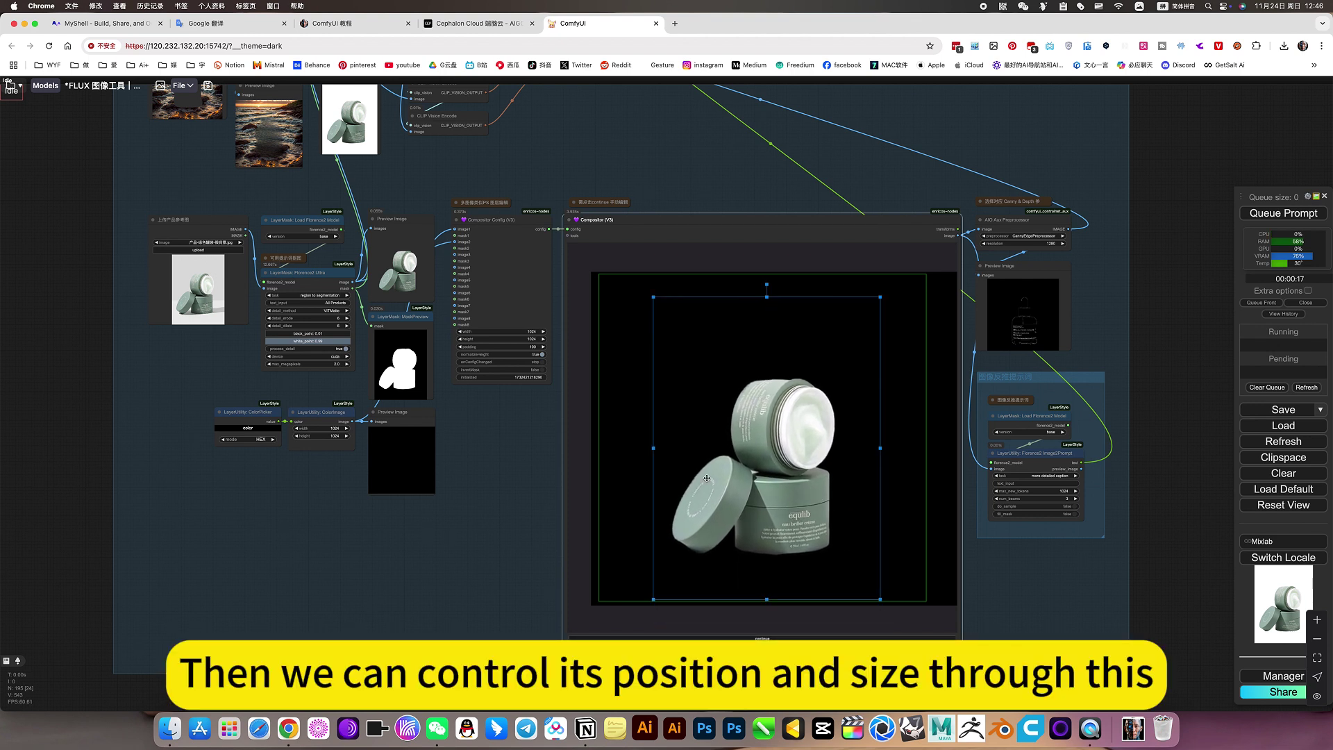
left_click(647, 441)
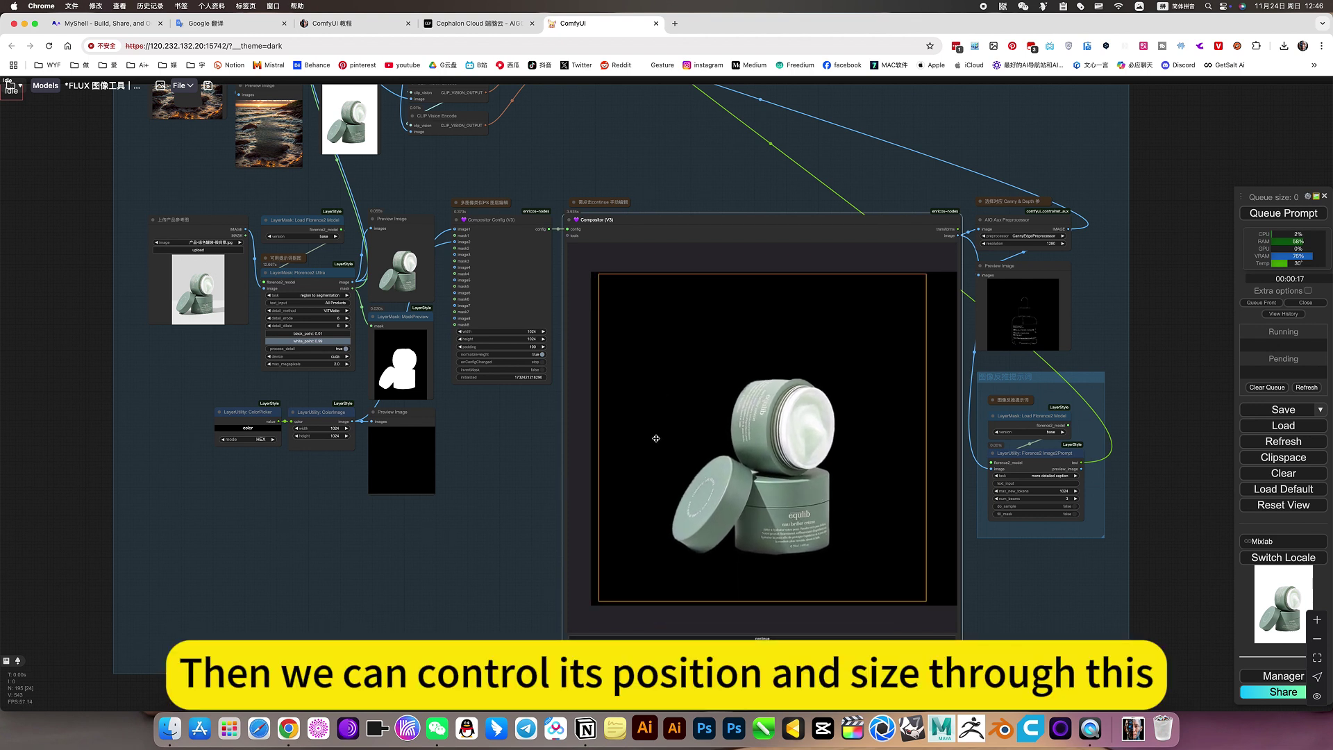
left_click(1276, 216)
- Review the white-background jar preview, the CLIP Vision Encode and style model nodes, and the overall generation group
left_click_drag(615, 140, 797, 373)
scroll(473, 267, "up", 6)
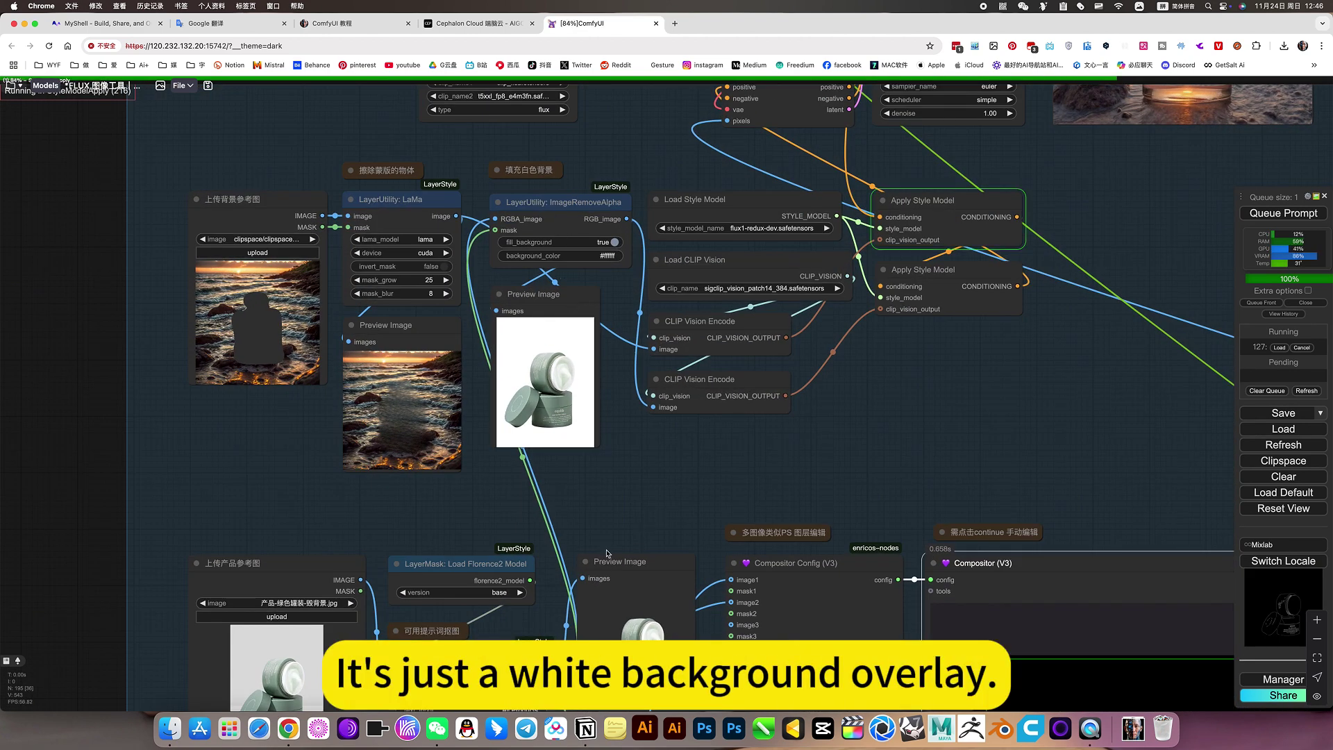
left_click_drag(660, 521, 666, 587)
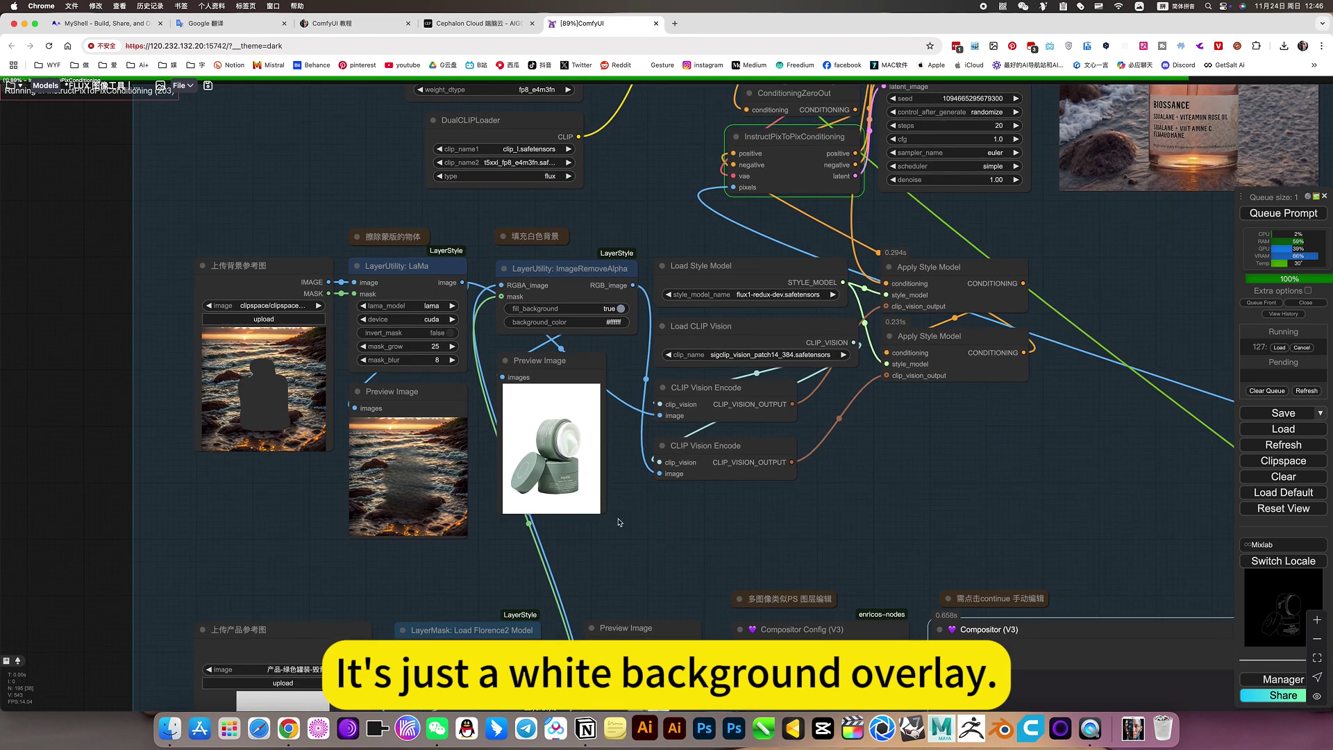
left_click_drag(637, 539, 604, 580)
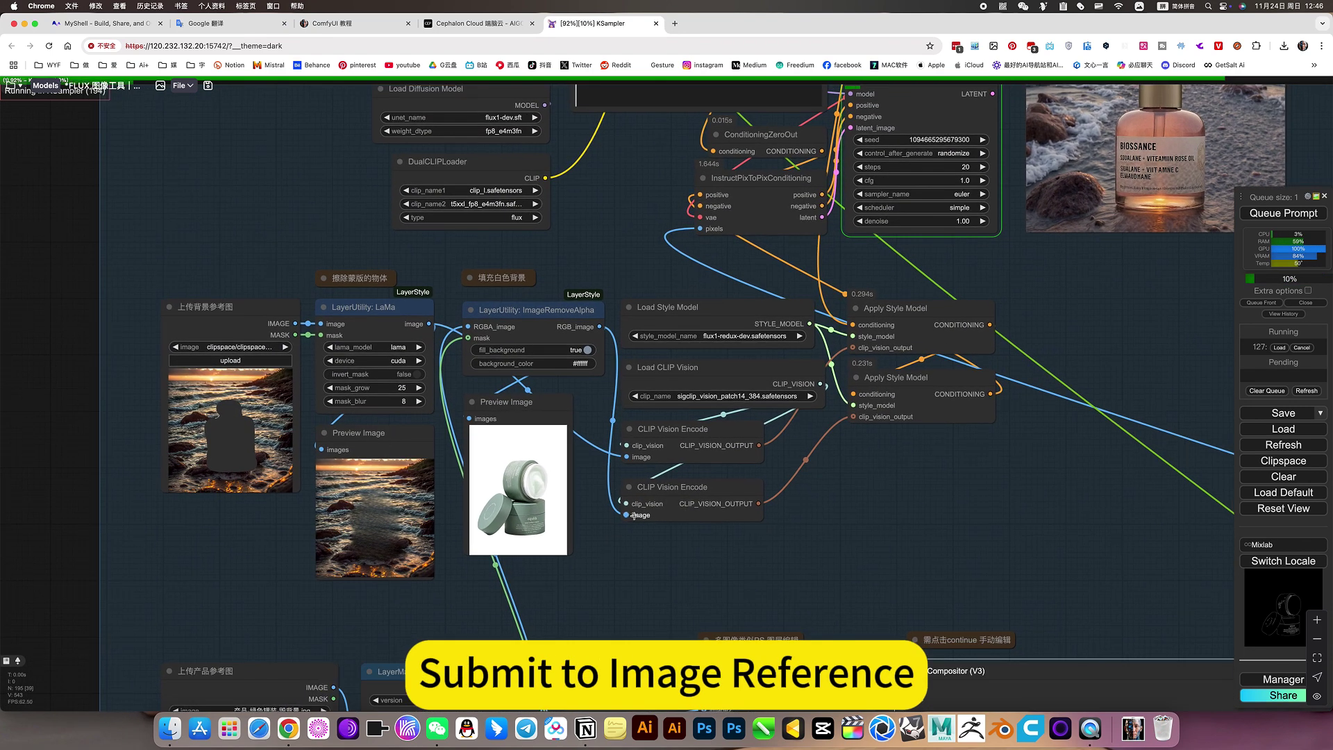
left_click_drag(884, 518, 757, 588)
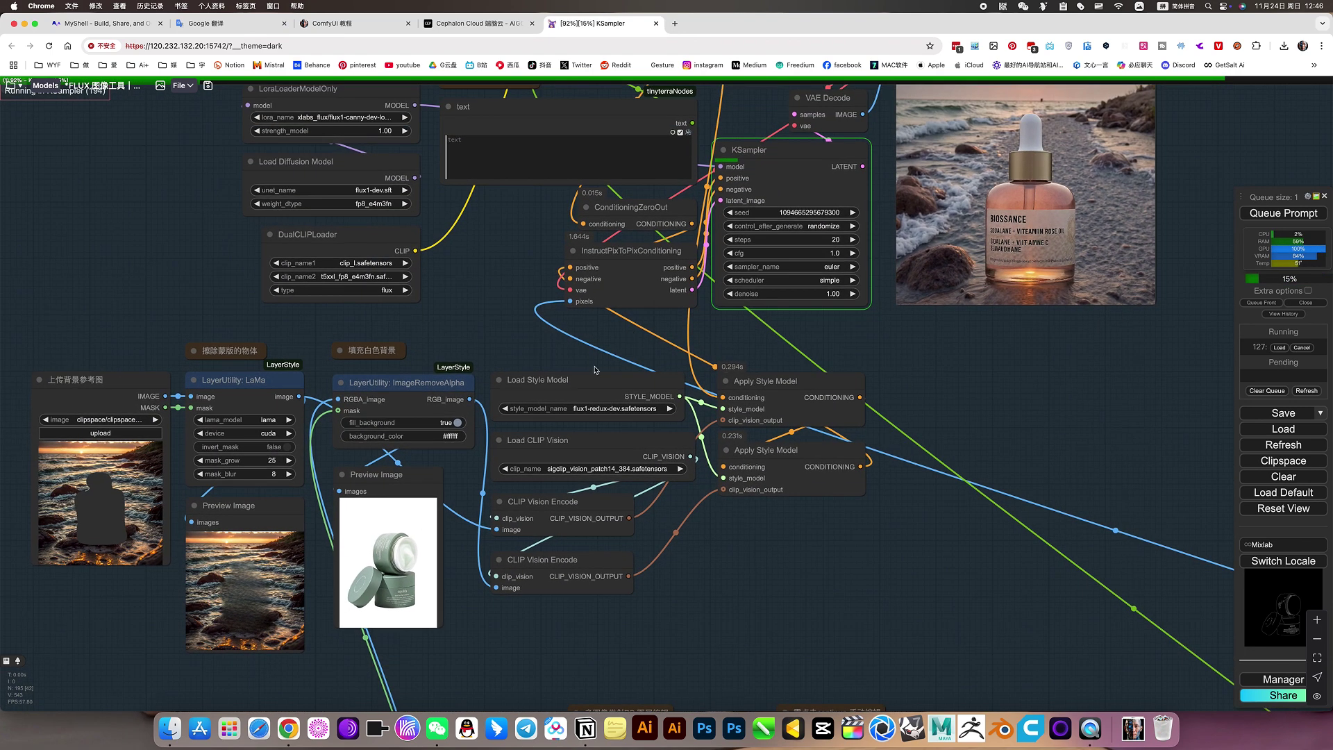
left_click_drag(961, 378, 843, 437)
scroll(843, 437, "down", 5)
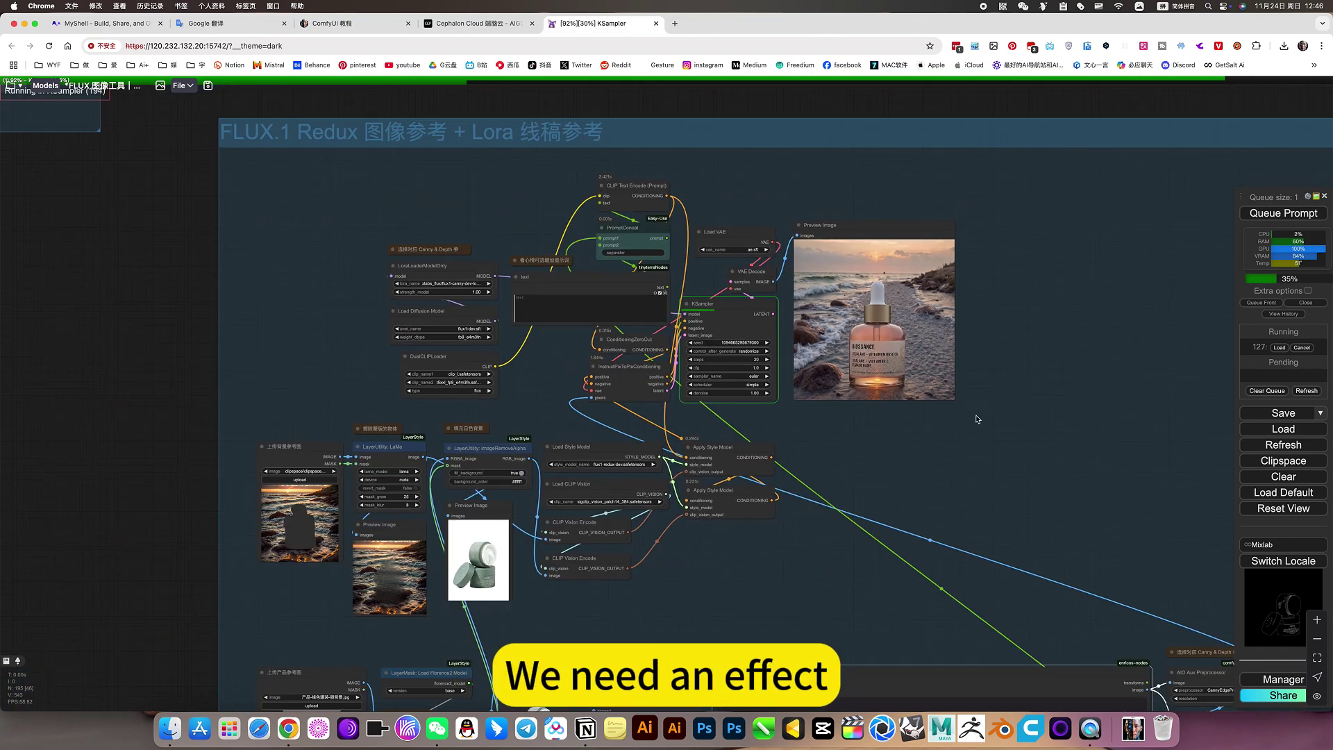
left_click_drag(978, 452, 984, 384)
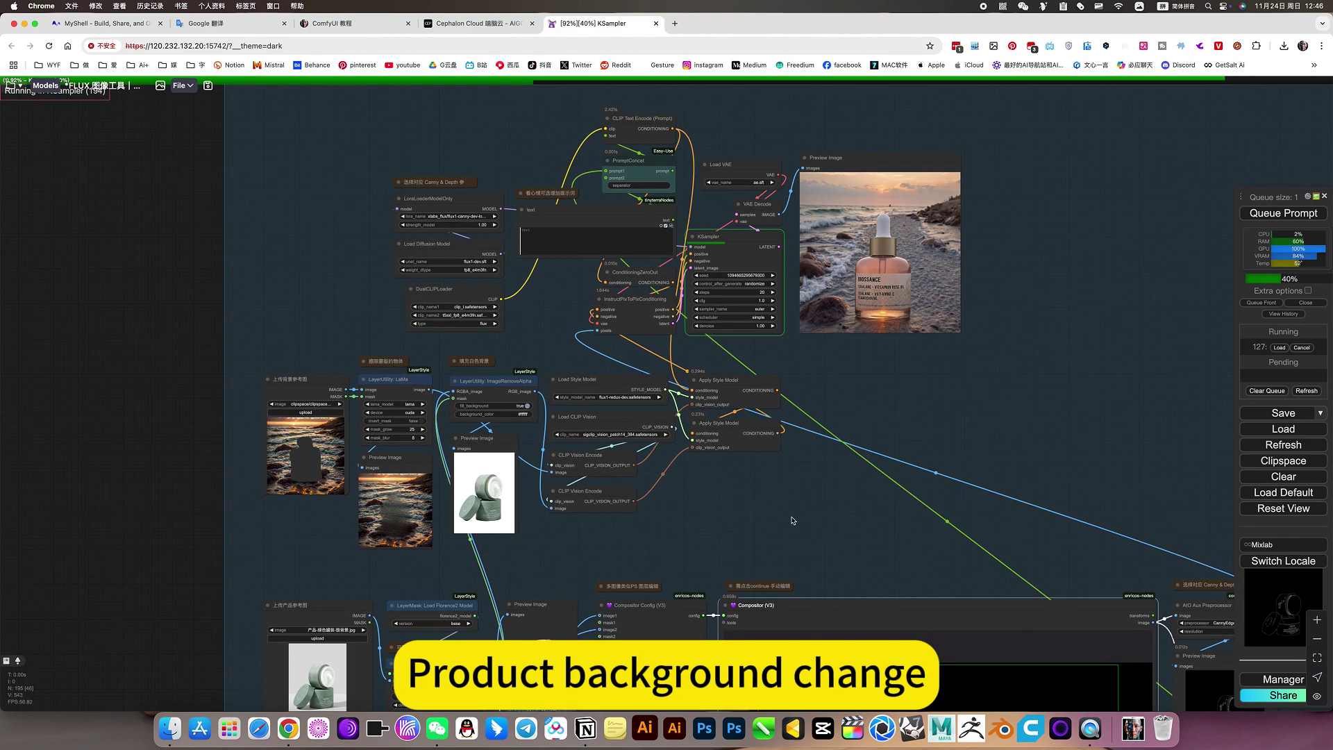
- Examine close-ups of the jar cut-out preview and of the bottle's label and base in the generated image
left_click_drag(788, 515, 851, 309)
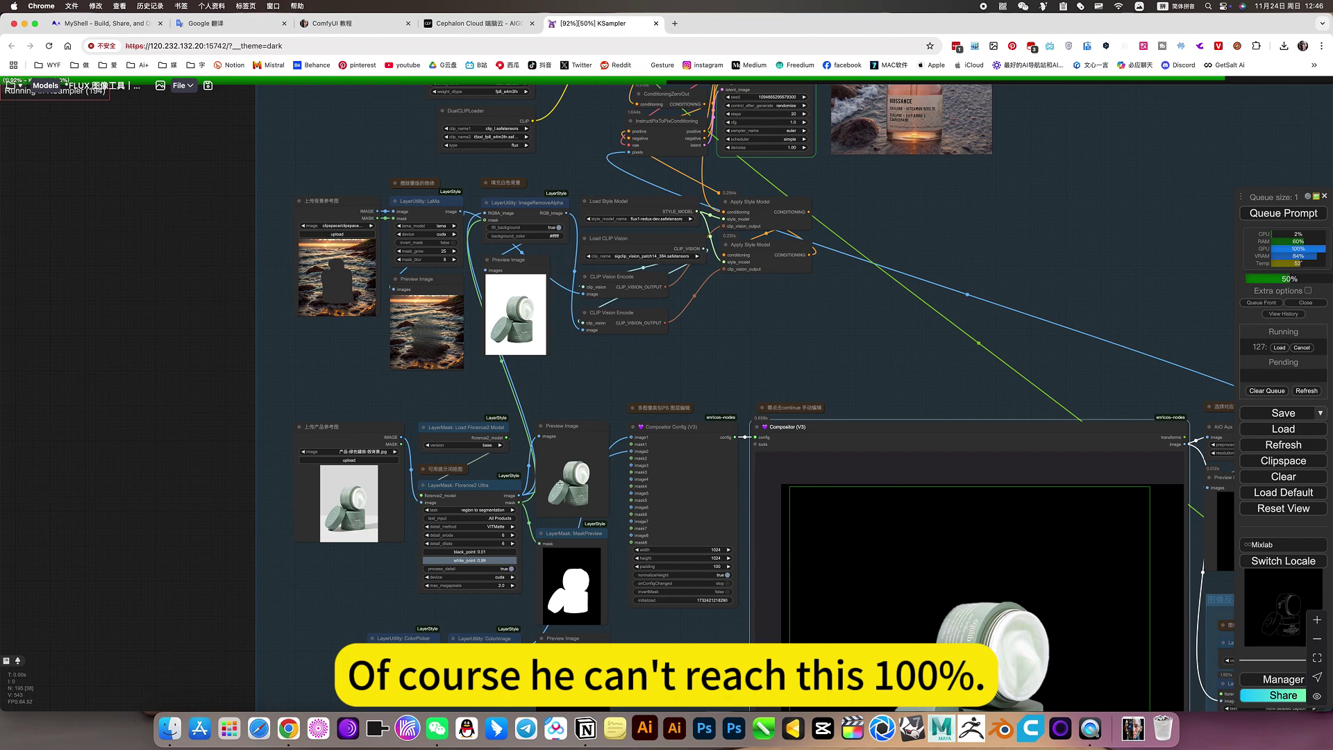
scroll(559, 483, "up", 15)
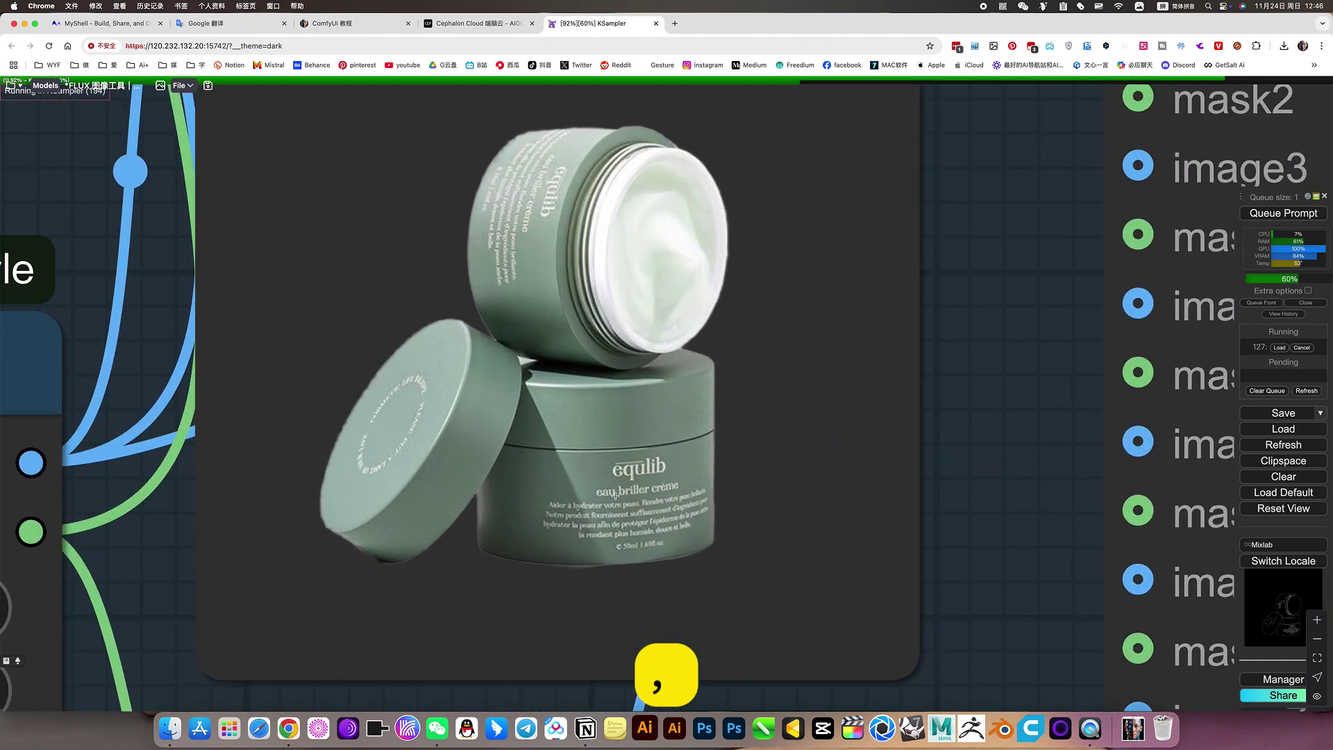
scroll(645, 500, "down", 20)
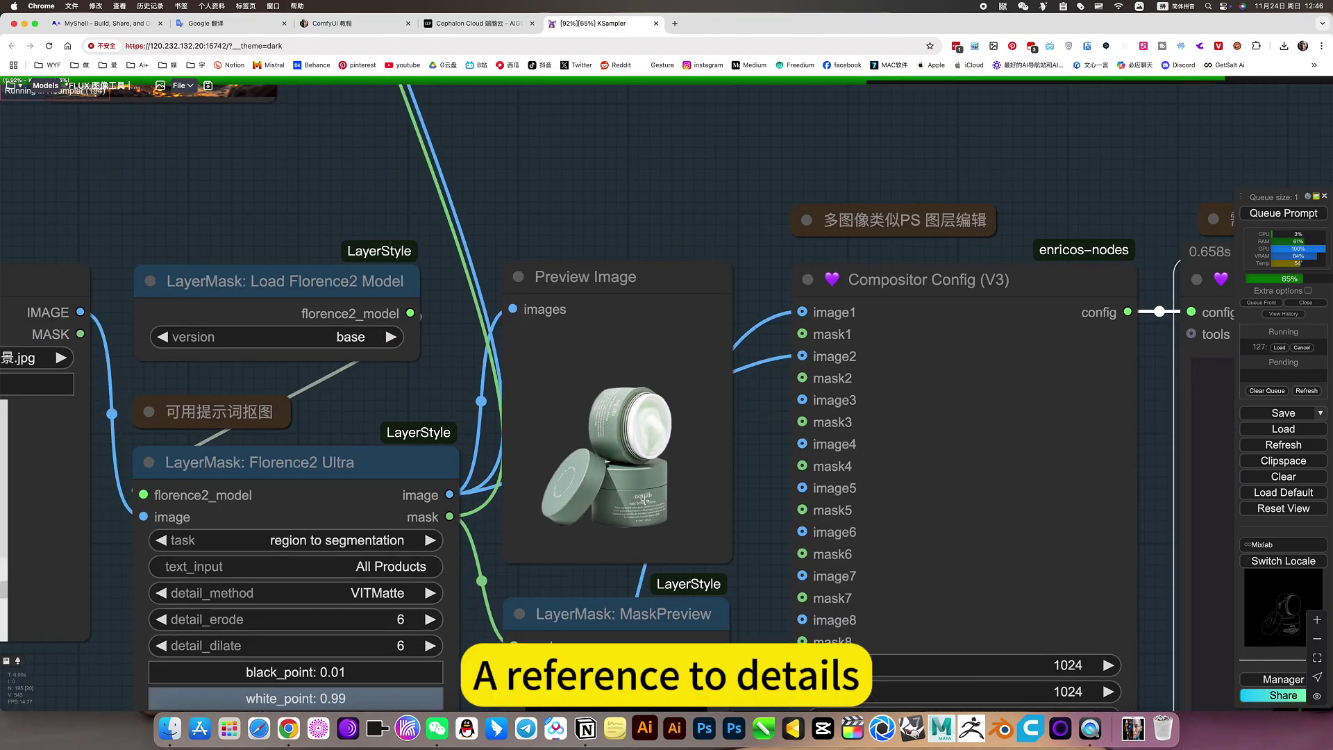
scroll(644, 500, "down", 3)
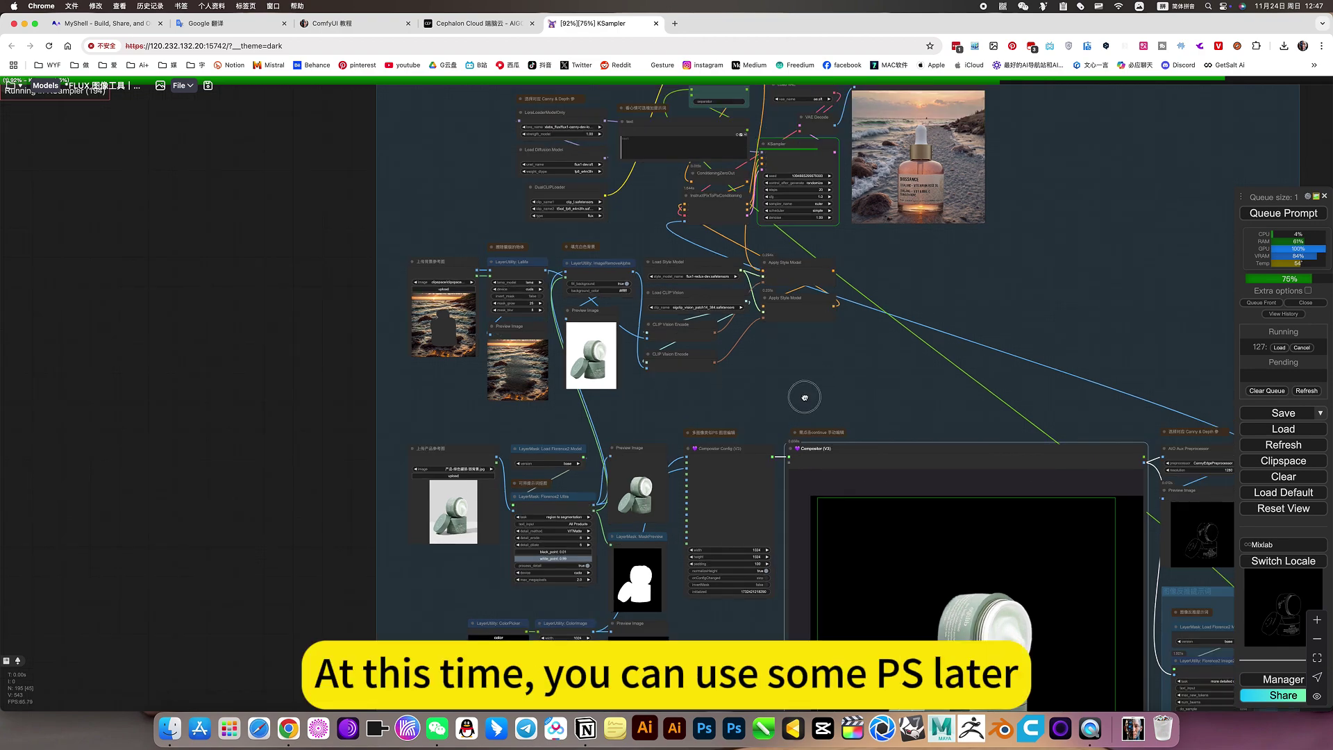
left_click_drag(795, 407, 695, 528)
scroll(792, 274, "up", 8)
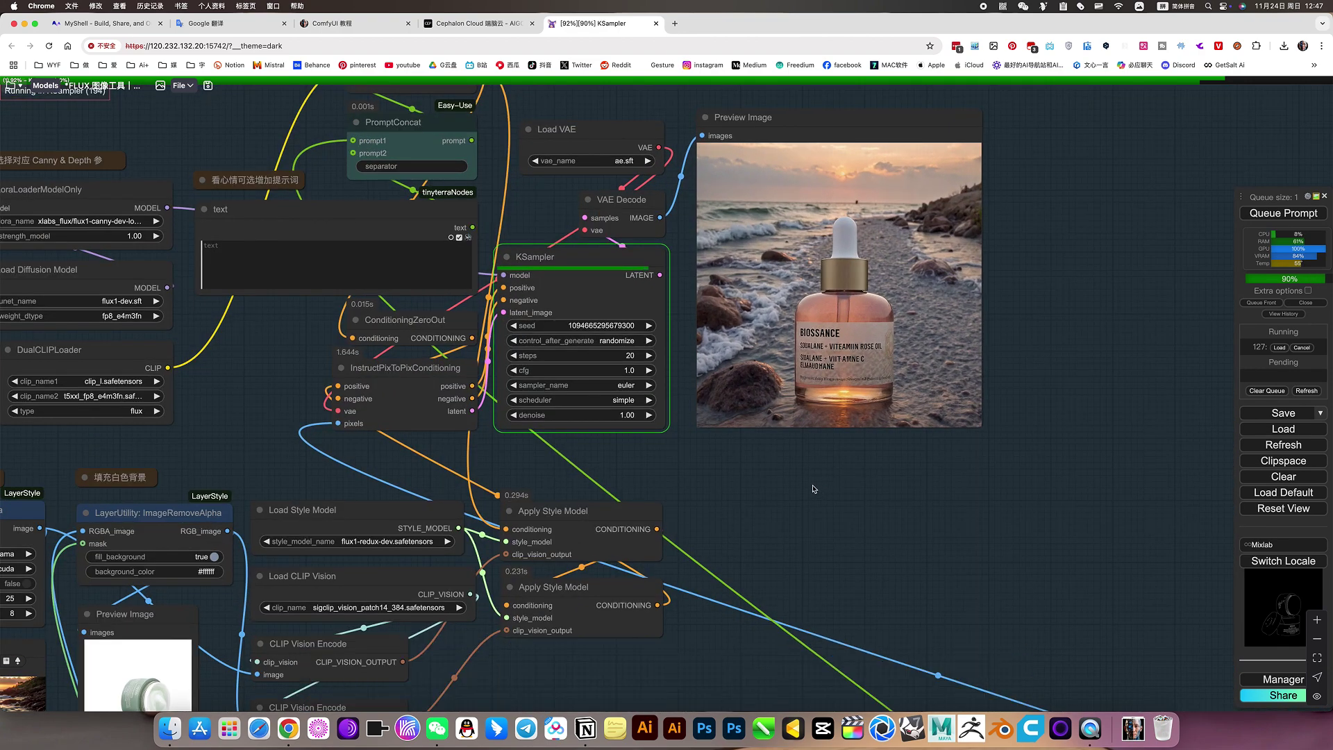
scroll(809, 423, "up", 15)
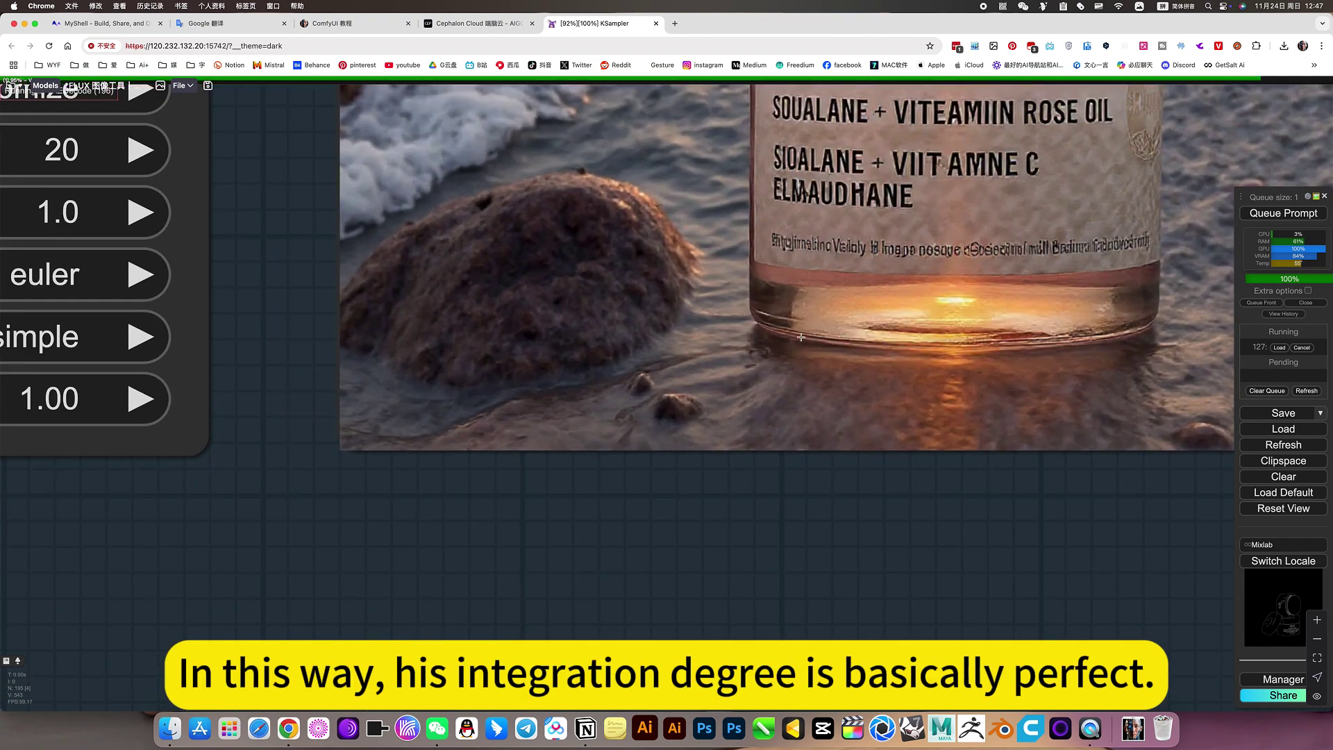
scroll(847, 381, "down", 15)
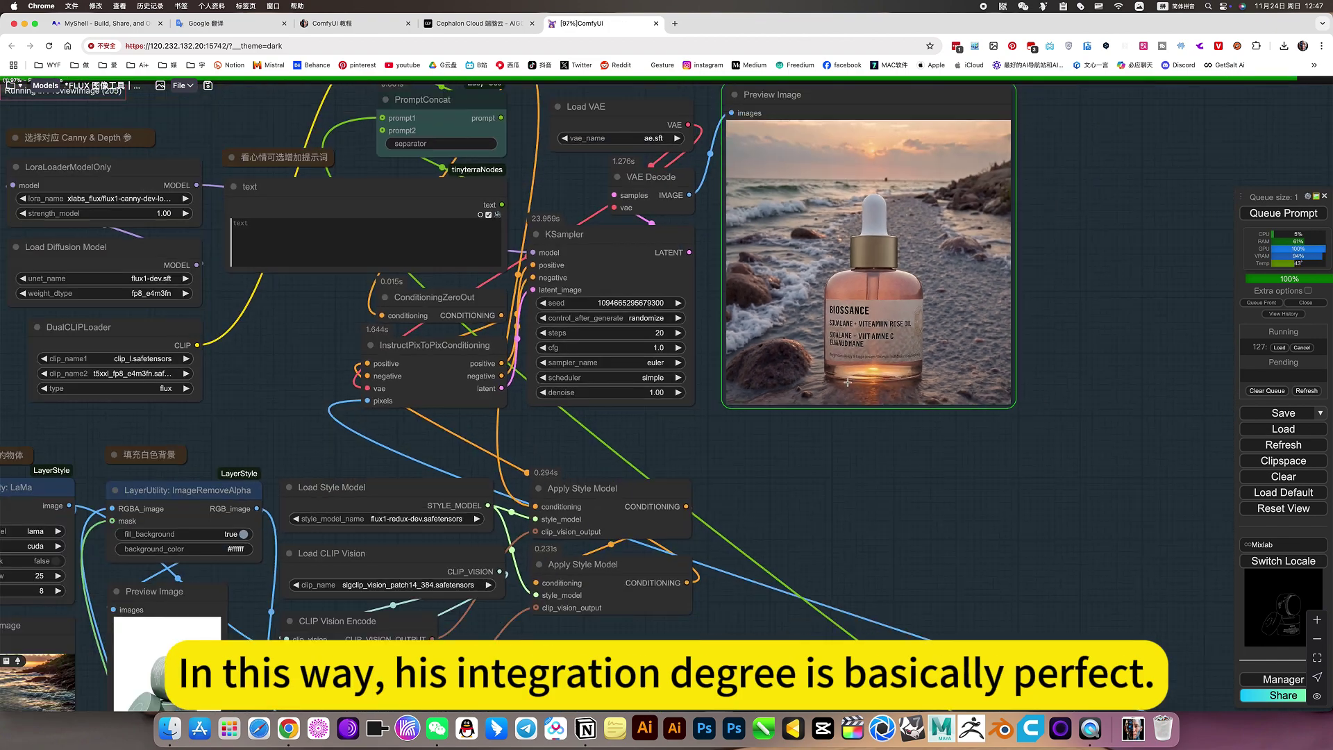
- Check the label and lid details of the generated green jar image and run the workflow again for another variation
scroll(848, 381, "down", 2)
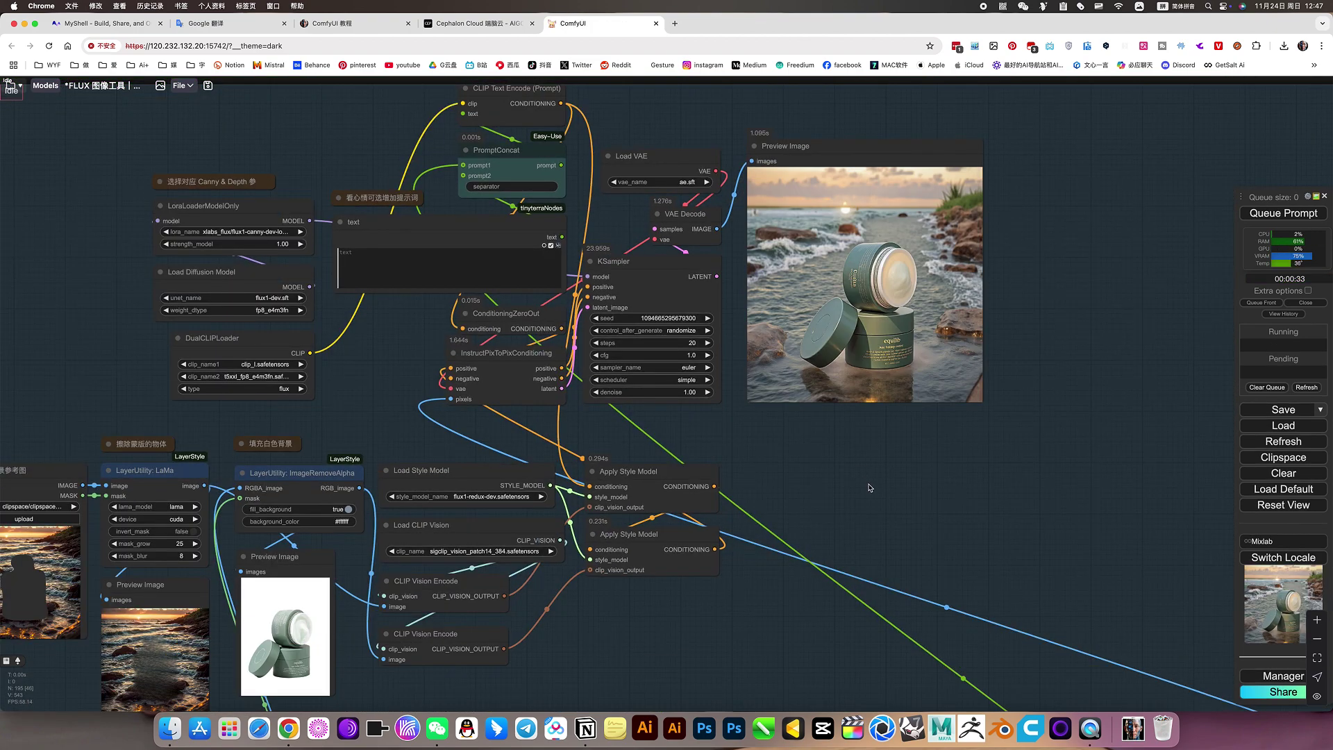
left_click_drag(1071, 439, 1116, 416)
scroll(1006, 271, "up", 5)
scroll(1006, 271, "up", 10)
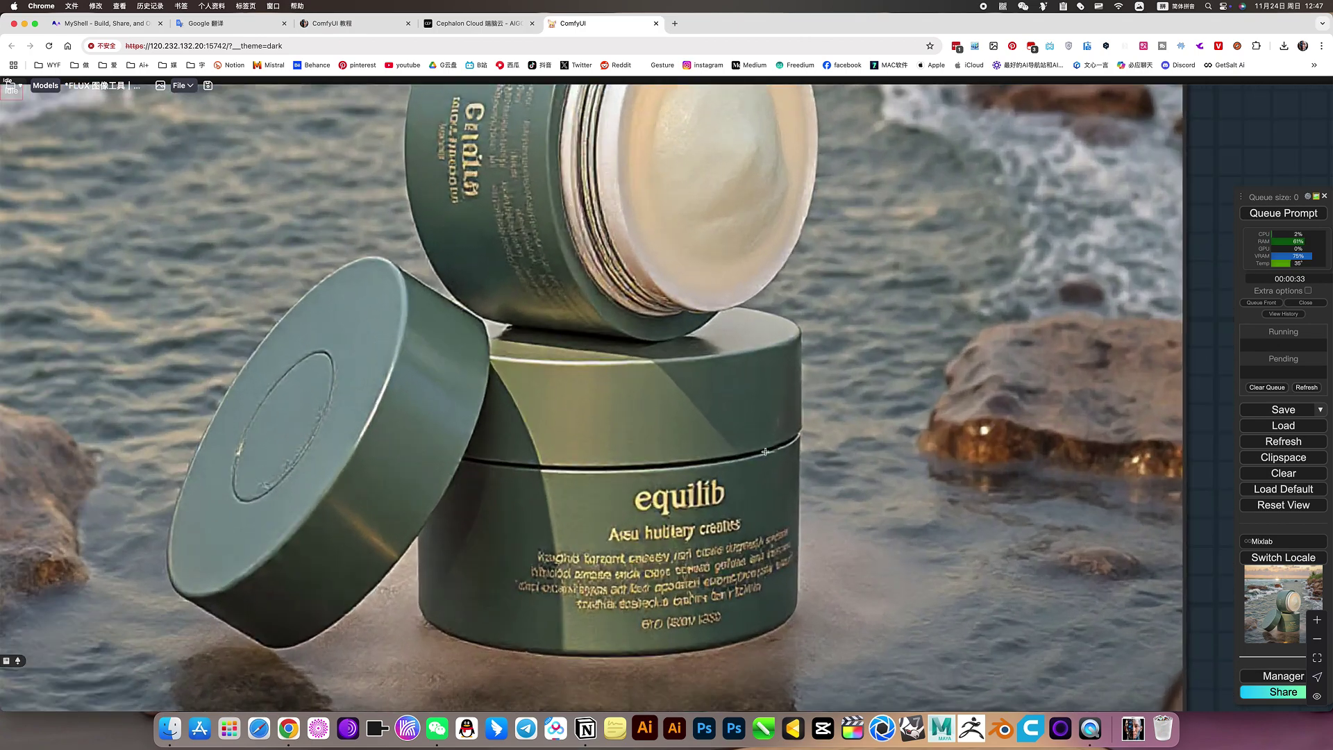
scroll(688, 519, "down", 15)
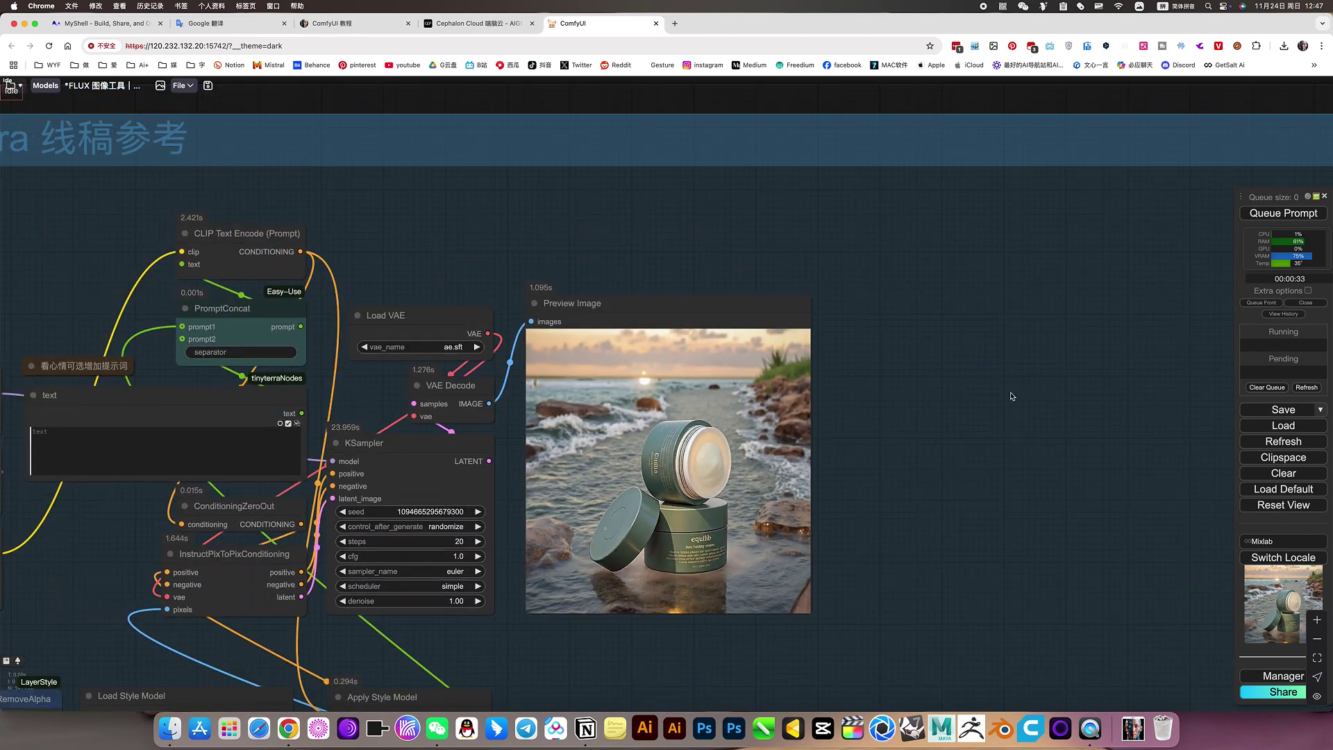
left_click(1281, 213)
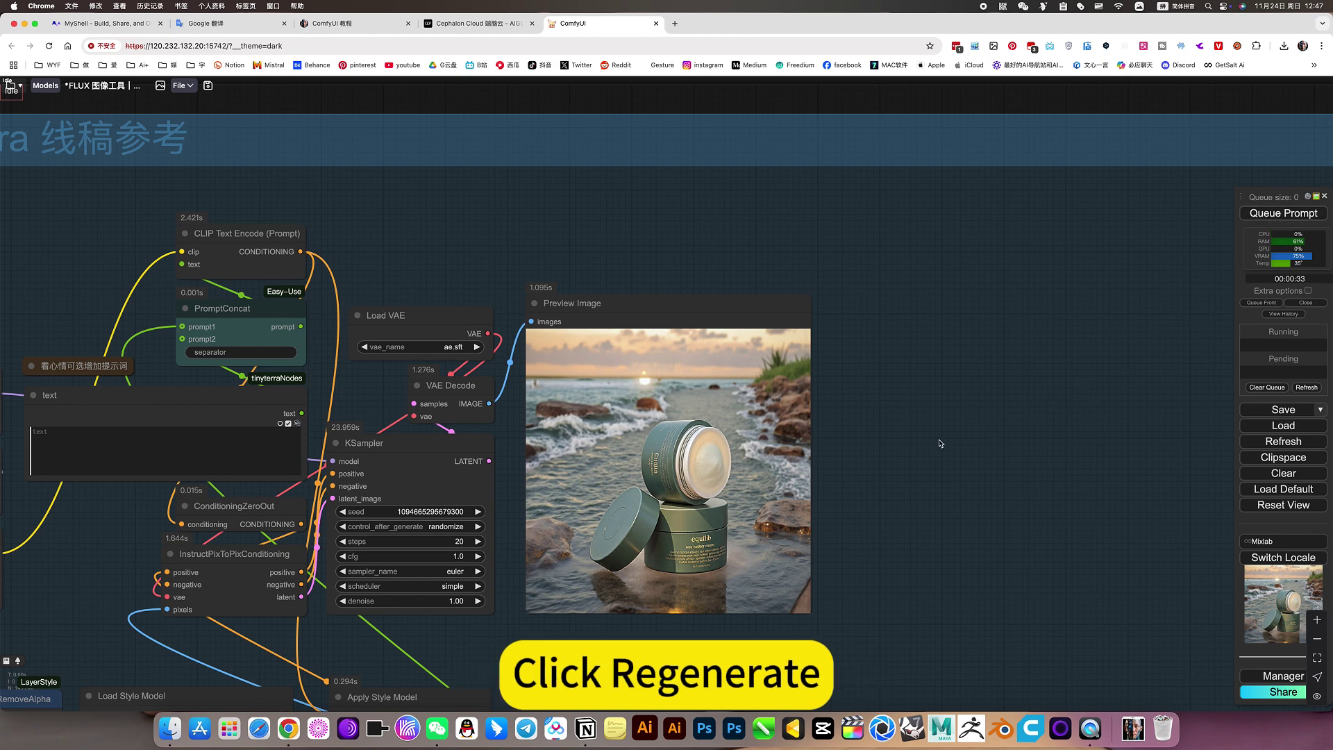
- Review the background reference, product cut-out, style model and line-drawing nodes of the Redux and Lora group, and examine the regenerated jar scene
left_click_drag(973, 426, 1202, 337)
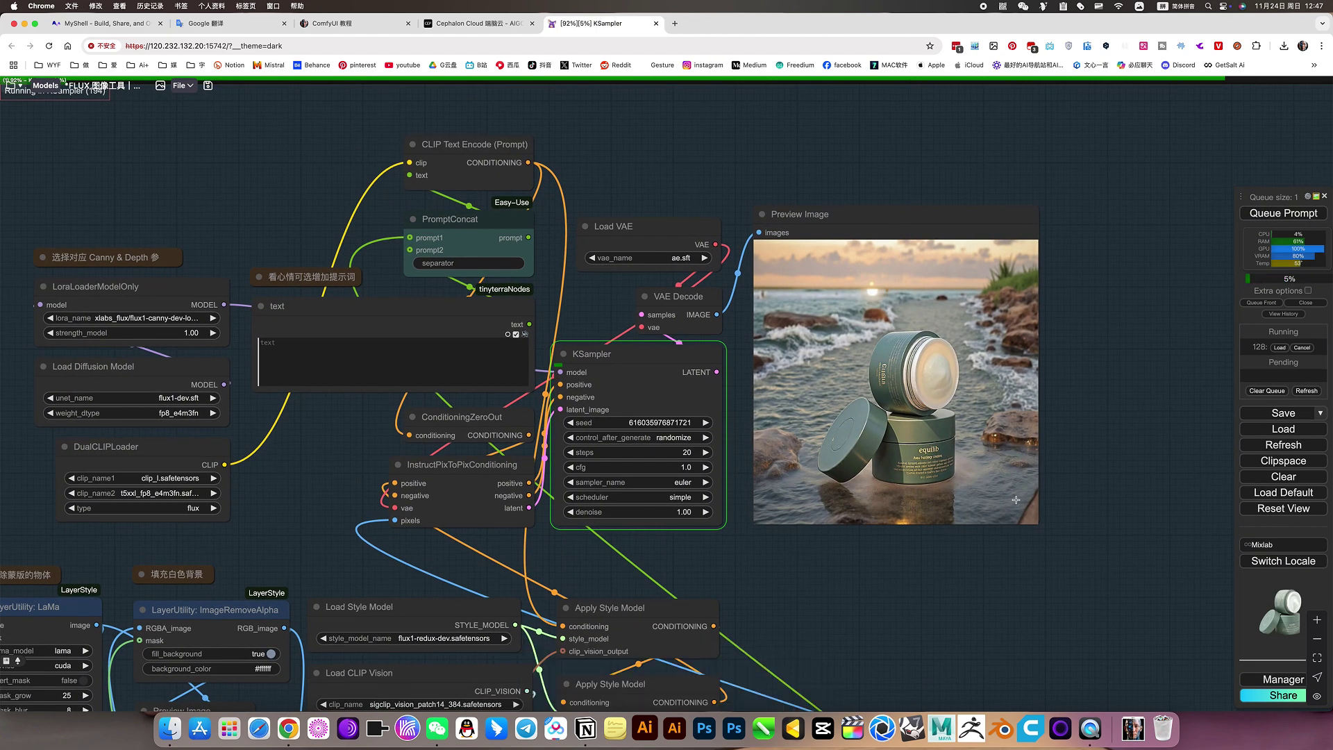
scroll(883, 624, "down", 10)
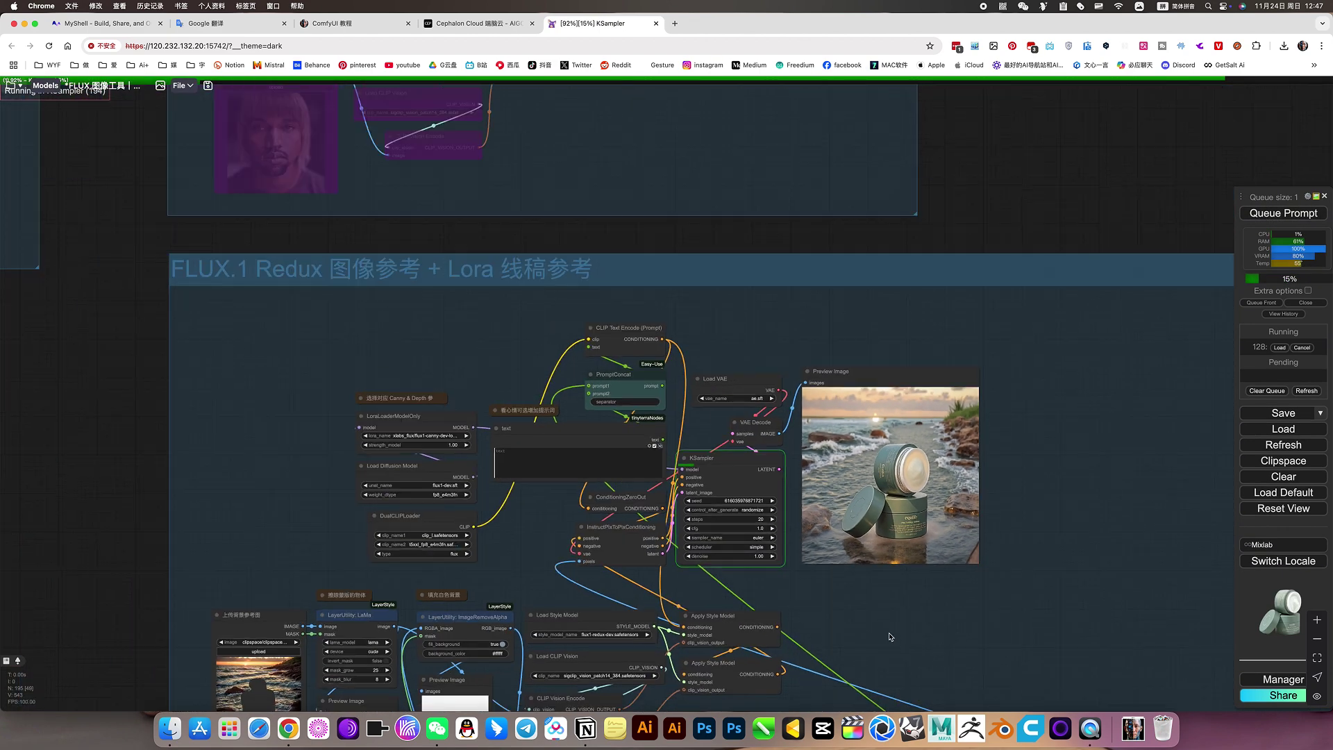
scroll(936, 422, "up", 5)
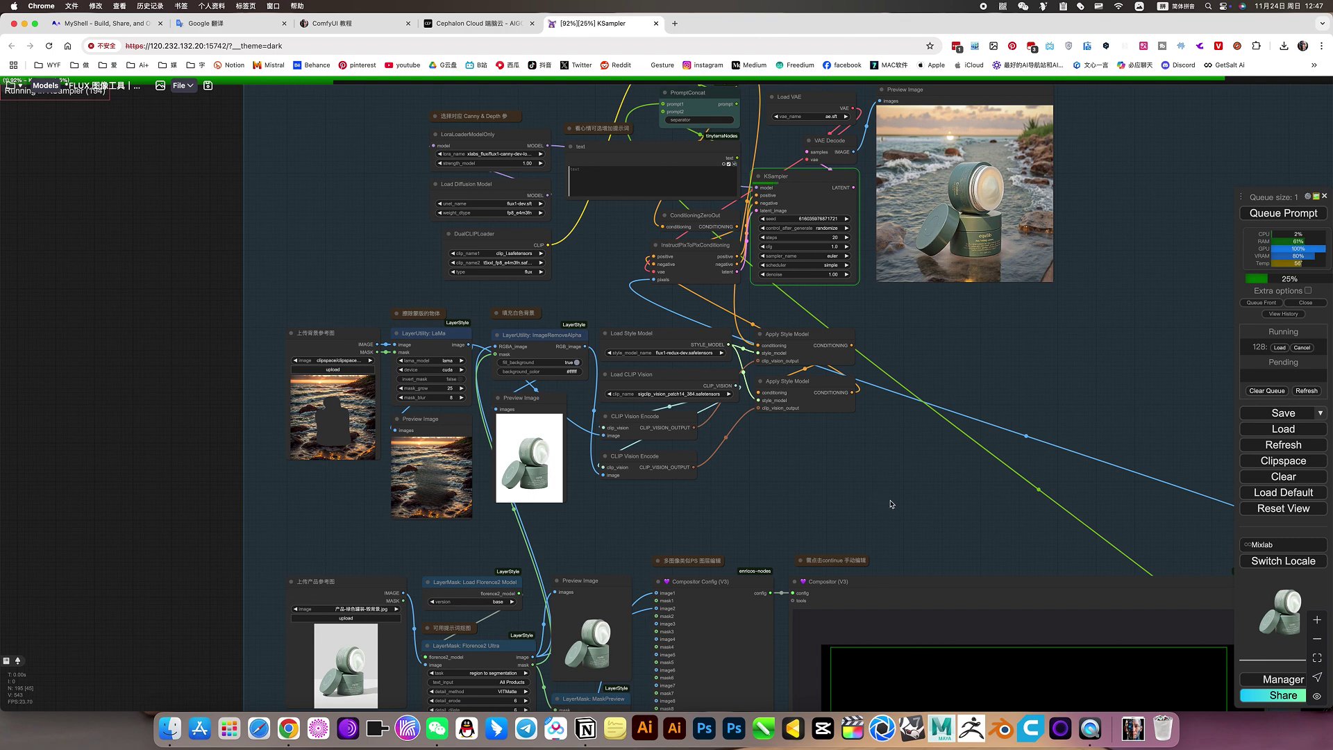
left_click_drag(879, 492, 861, 417)
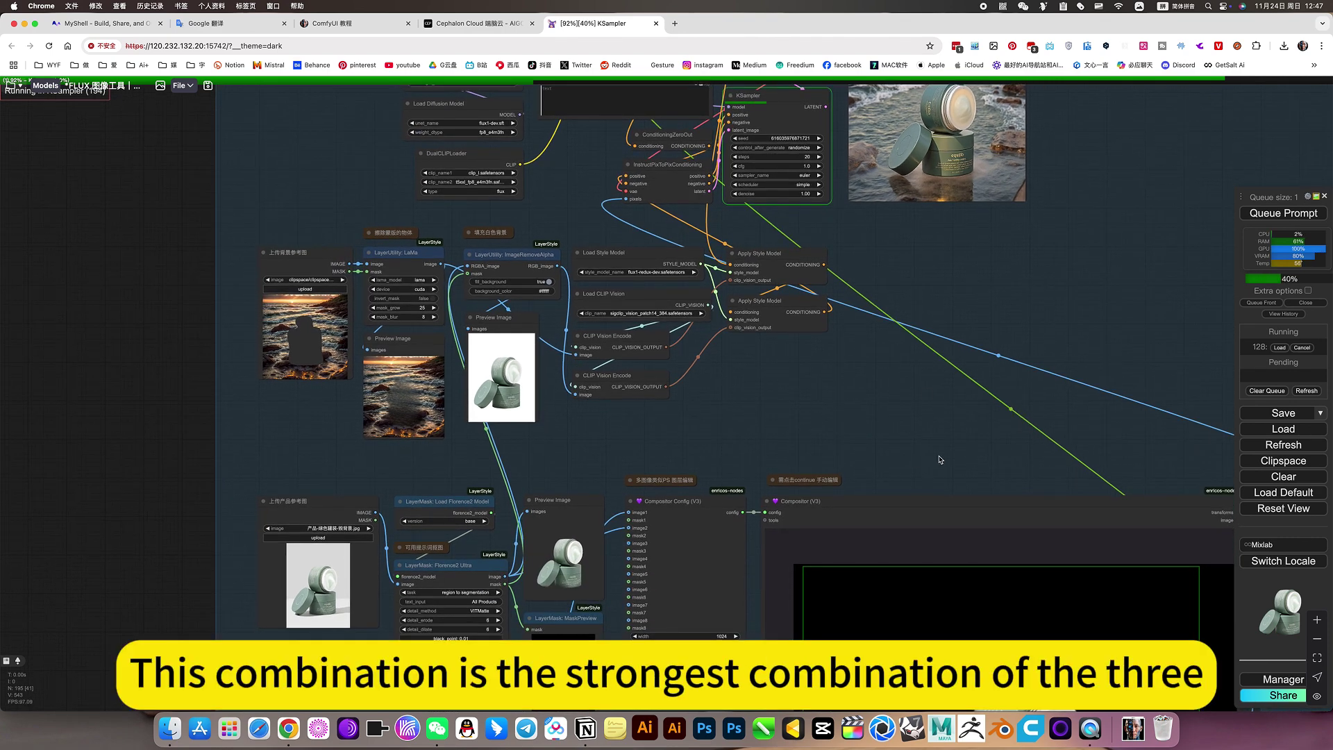
left_click_drag(920, 447, 907, 479)
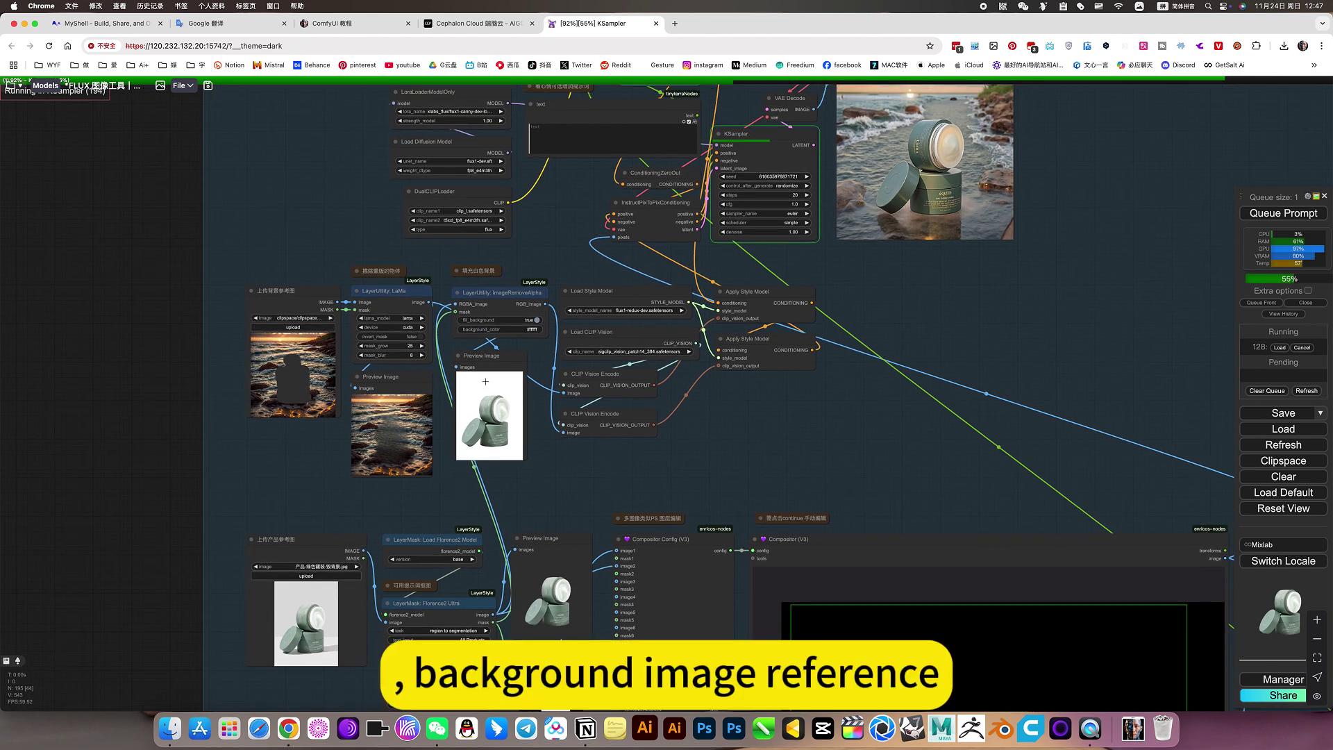
left_click_drag(773, 408, 708, 363)
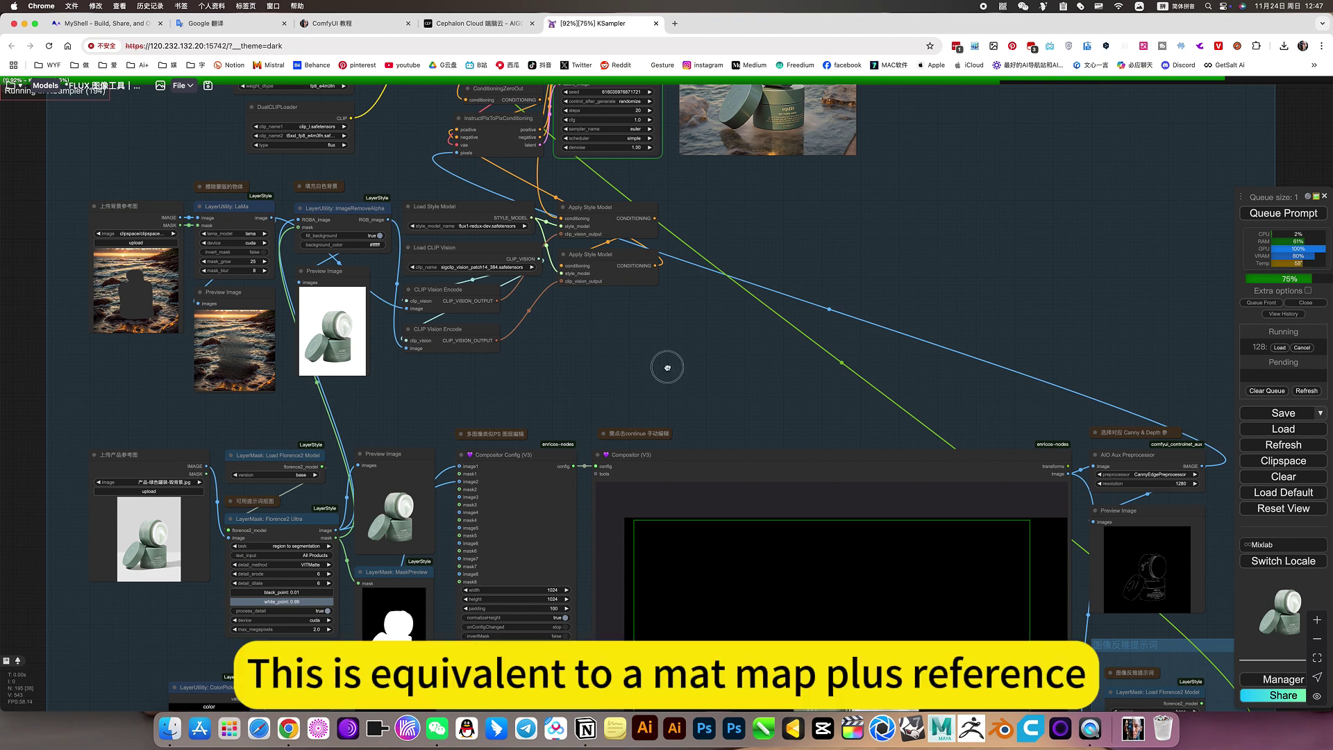
left_click_drag(694, 386, 760, 431)
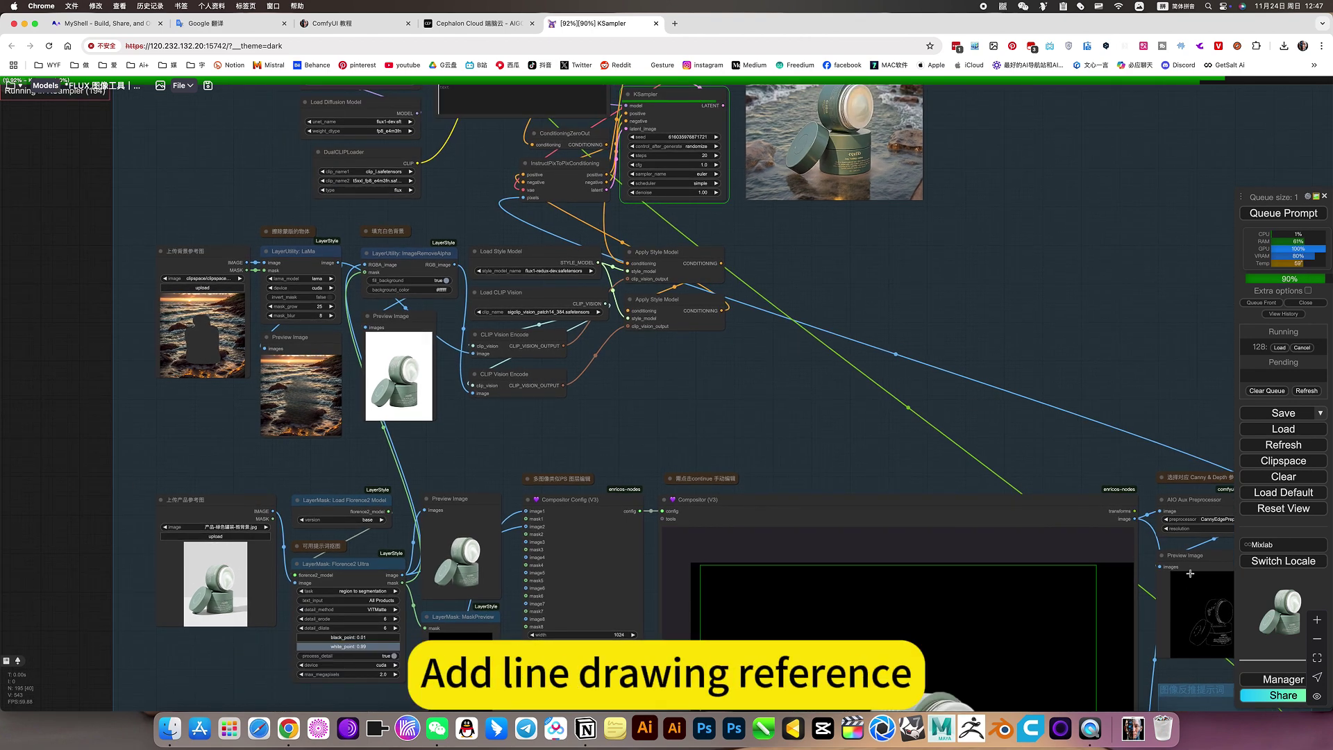
left_click_drag(917, 300, 934, 516)
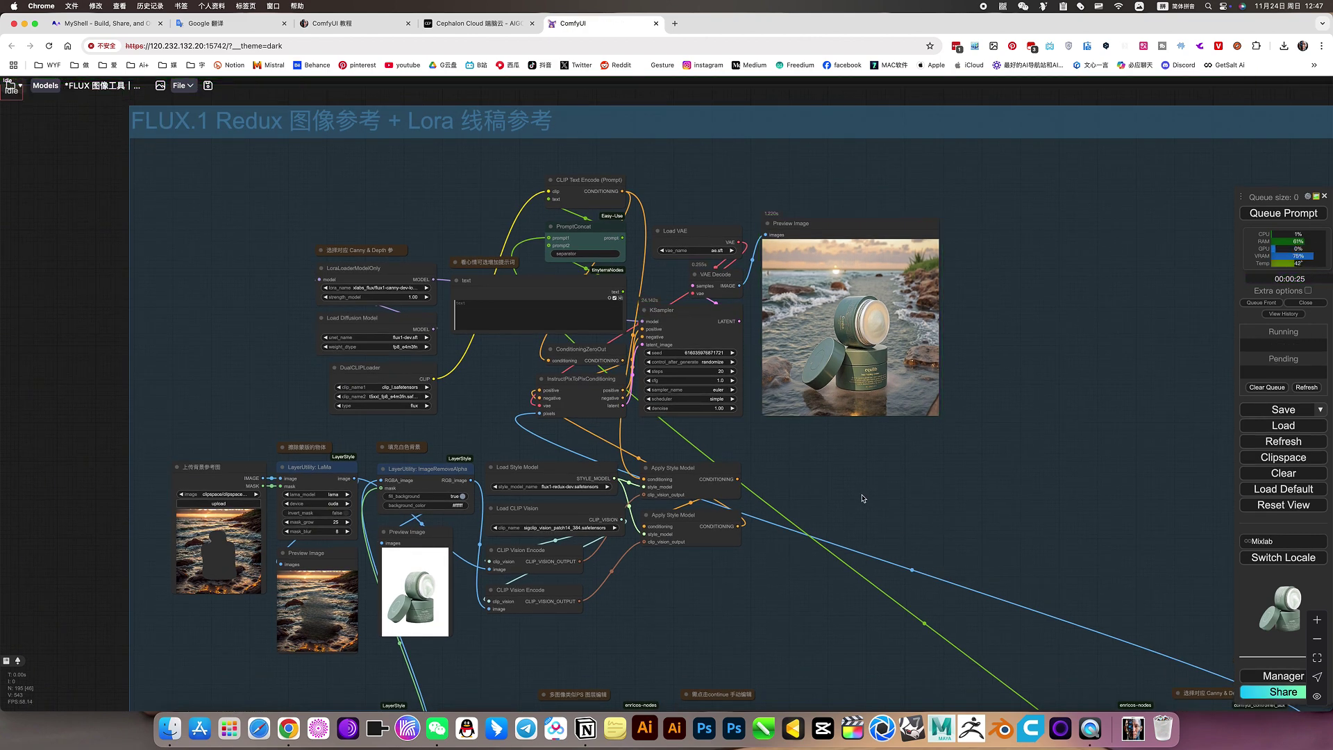
scroll(876, 408, "up", 5)
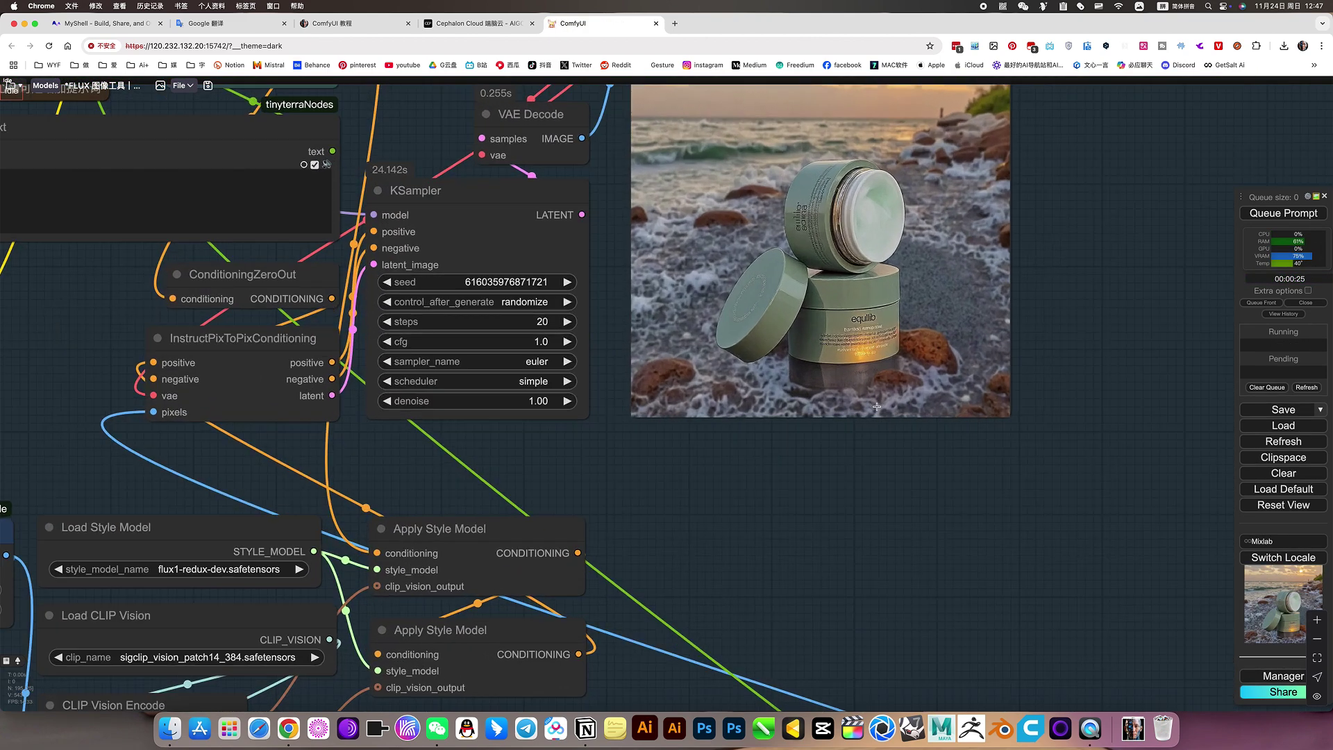
left_click_drag(729, 495, 793, 599)
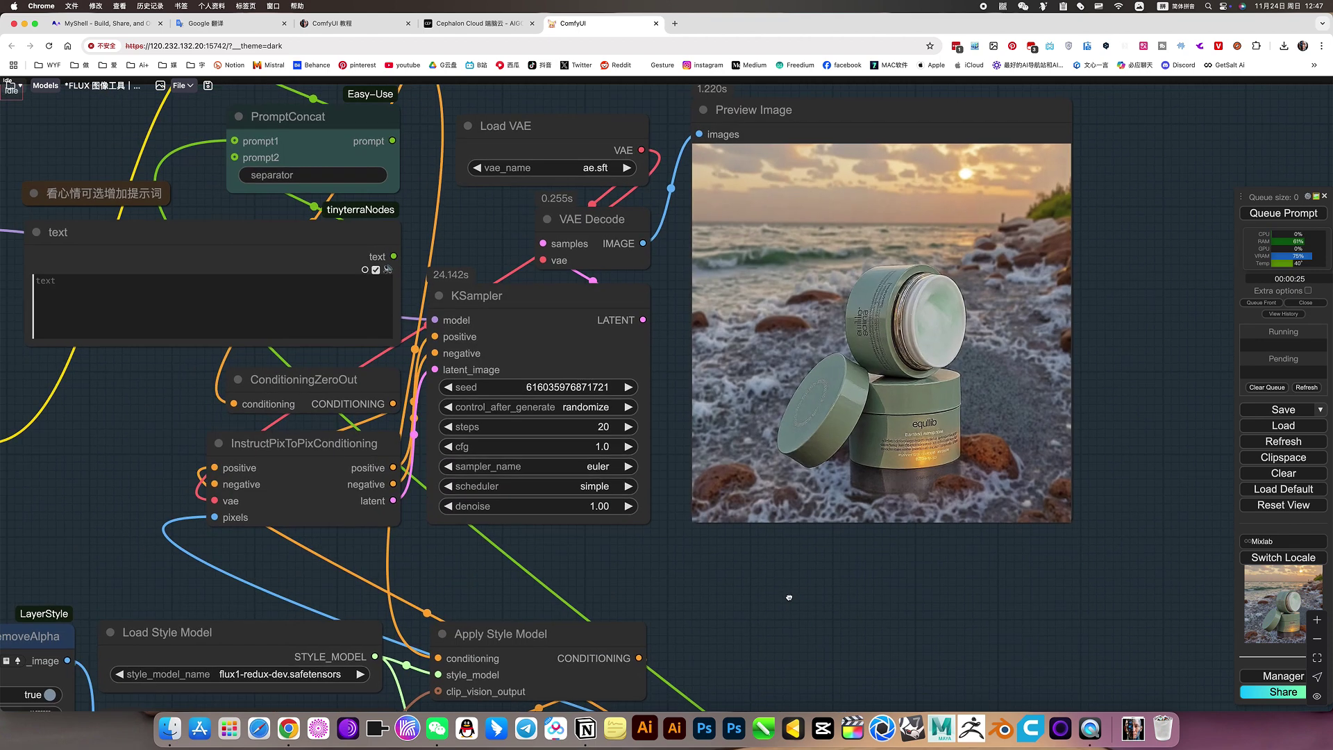